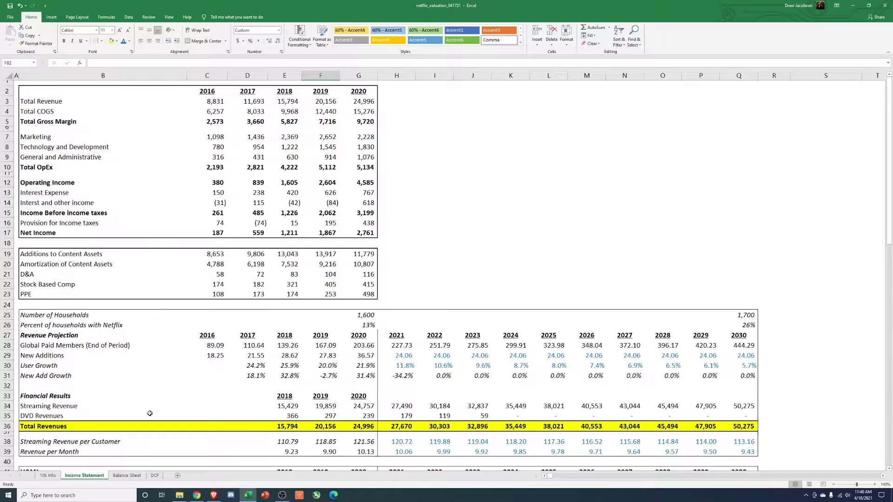
Look over the Balance Sheet, then review the company-wide and regional revenue projections on the Income Statement sheet
click(127, 475)
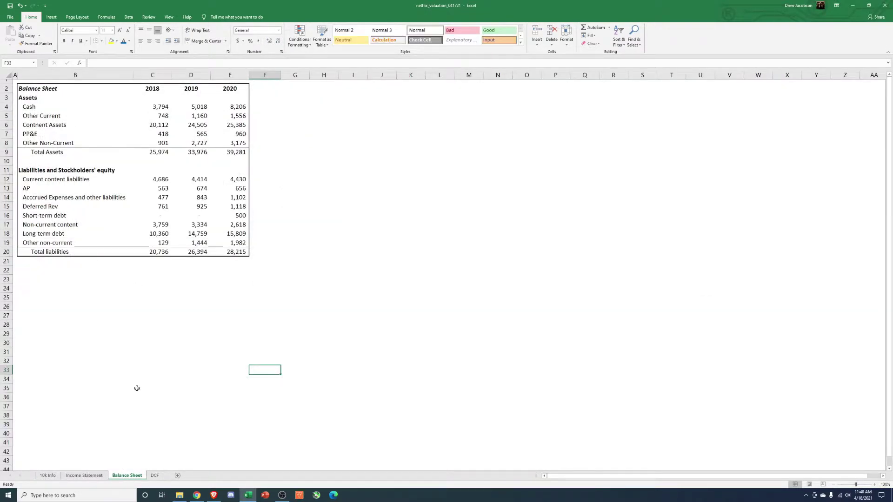
click(81, 476)
scroll(301, 326, down, 5)
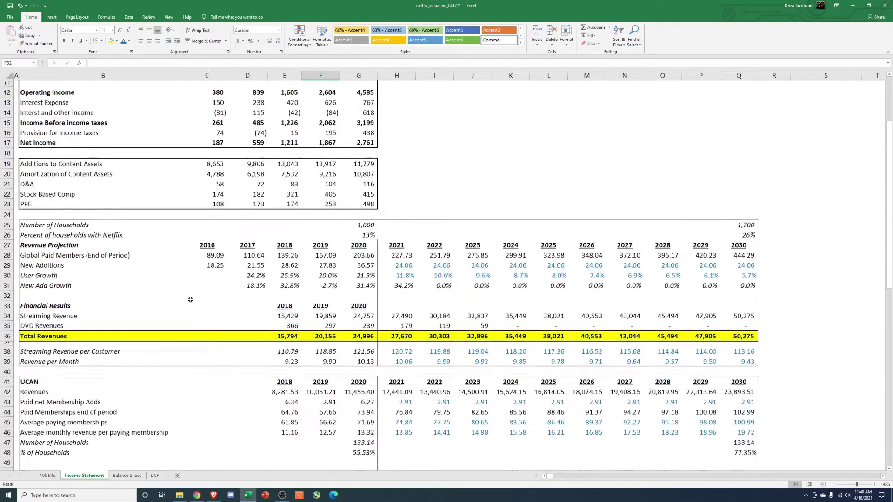
drag(69, 178, 744, 315)
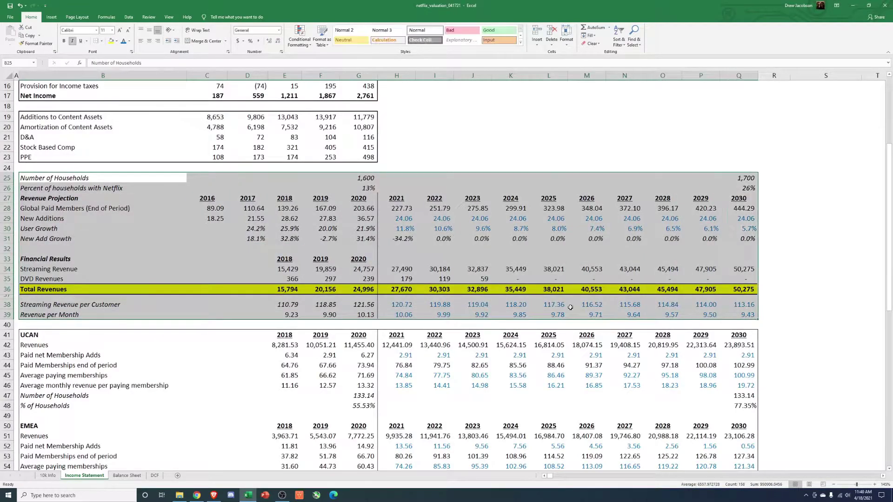
scroll(204, 242, down, 5)
drag(24, 183, 744, 396)
click(624, 420)
scroll(752, 273, up, 7)
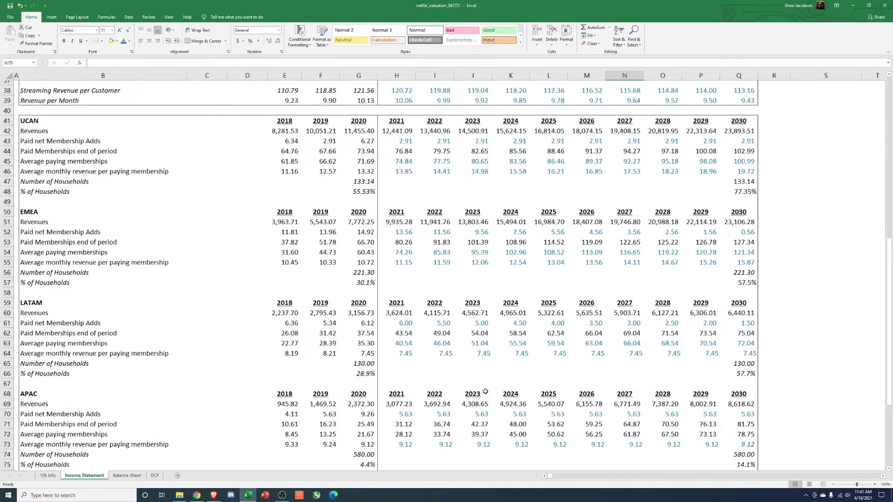
Compare the 2030 revenue and paid members of the company-wide projection with the regional projections on the Income Statement sheet
click(744, 199)
scroll(740, 223, up, 2)
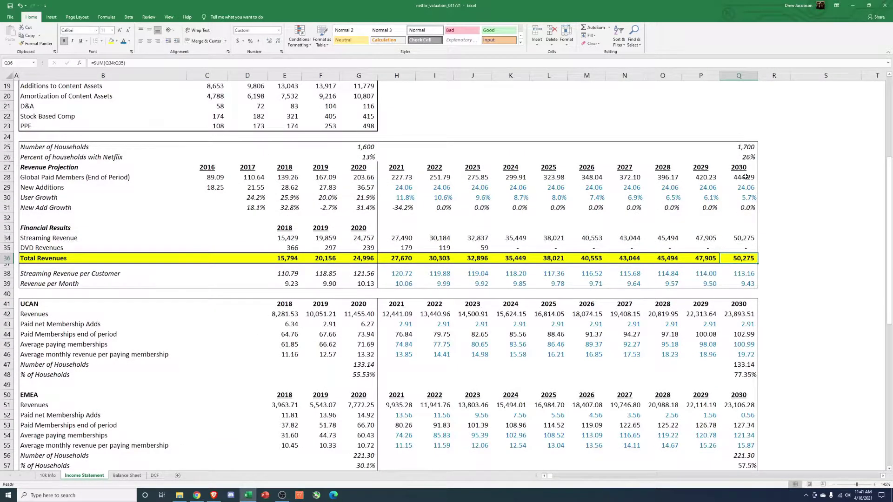
click(745, 177)
scroll(787, 258, down, 10)
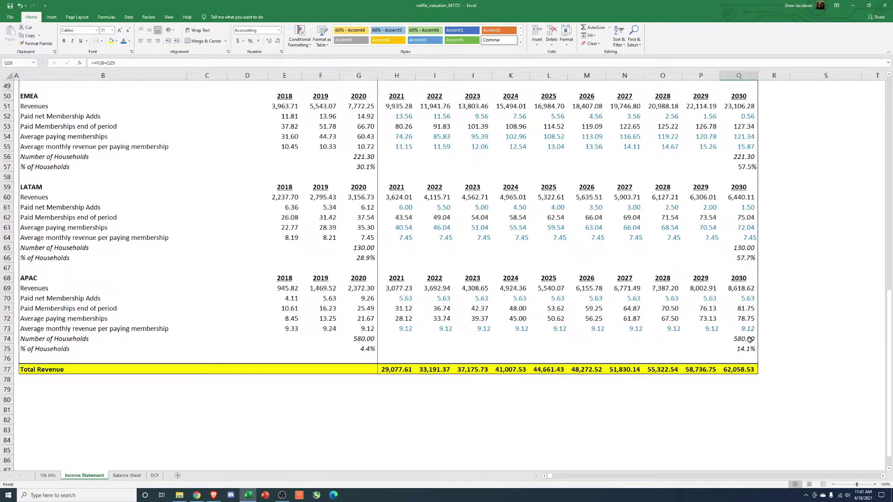
scroll(771, 347, up, 10)
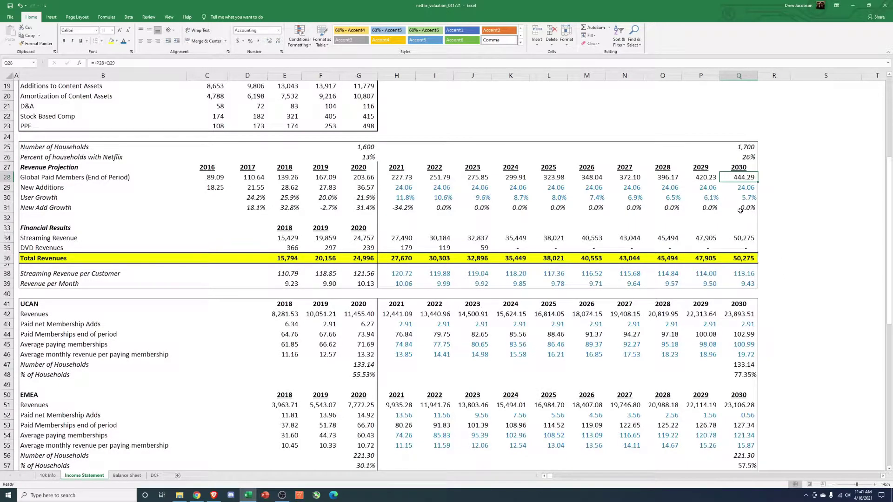
scroll(740, 210, down, 10)
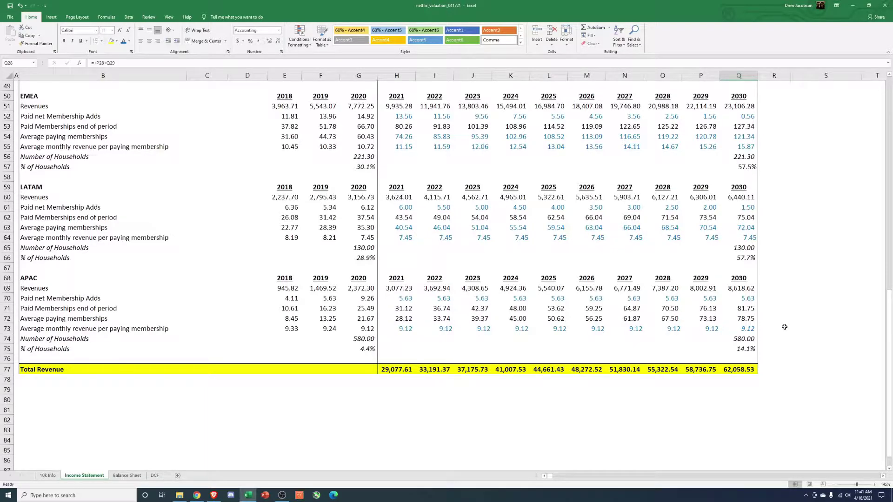
scroll(738, 307, up, 13)
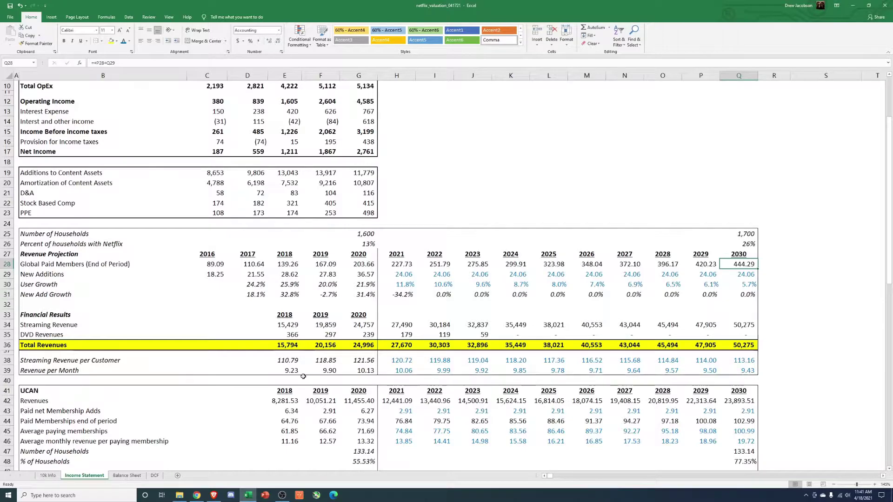
Examine the Assumptions and Working Capital sections of the DCF sheet
click(154, 475)
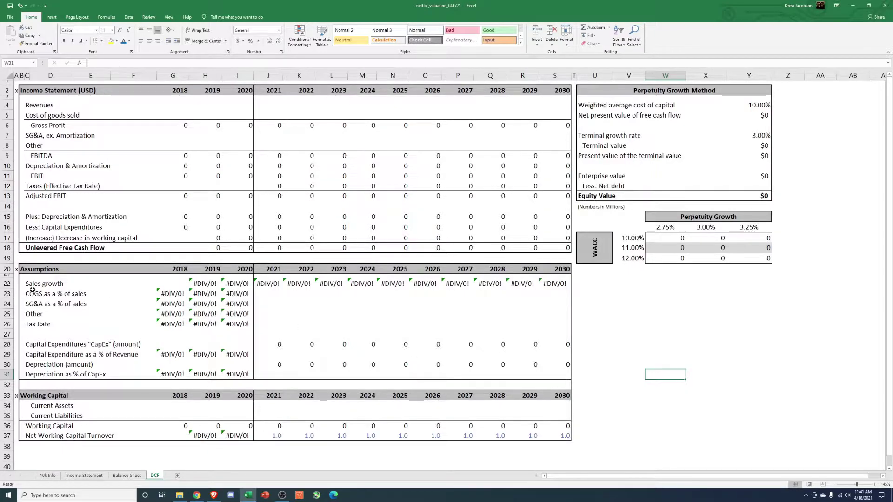
drag(28, 269, 570, 436)
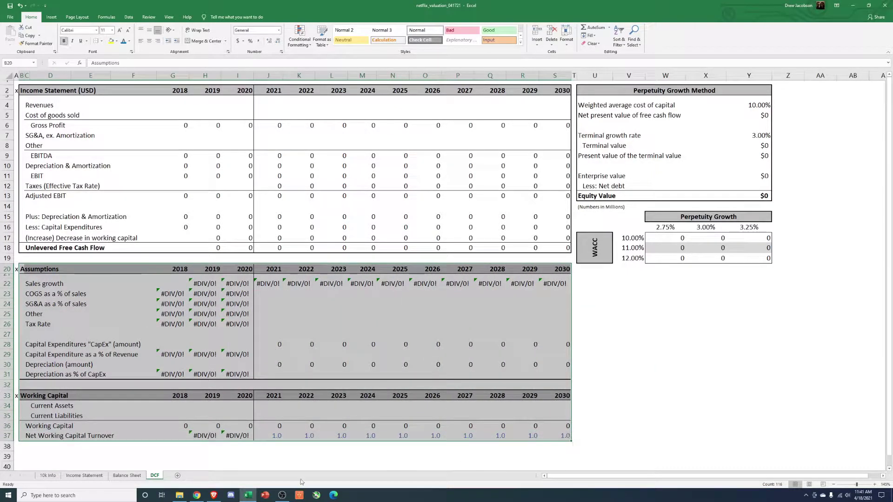
click(279, 456)
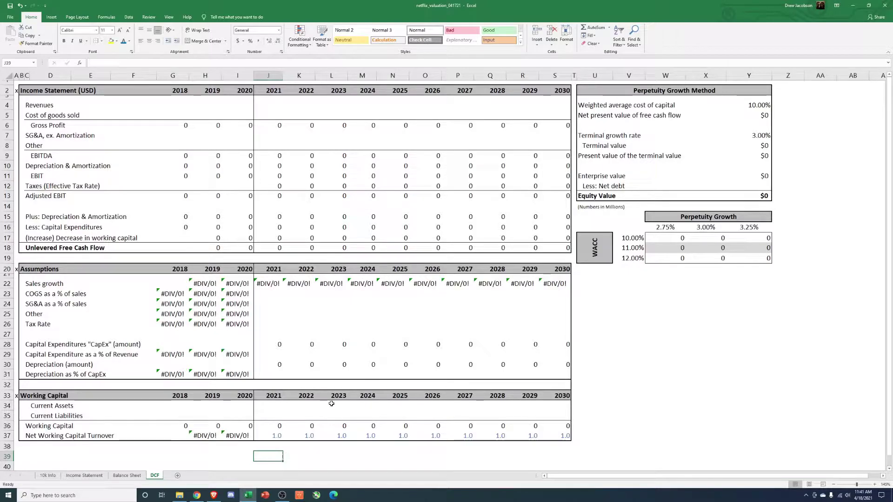
Link the 2018 Revenues on the DCF sheet to the 2018 Total Revenues in cell E36 of the Income Statement sheet
click(183, 107)
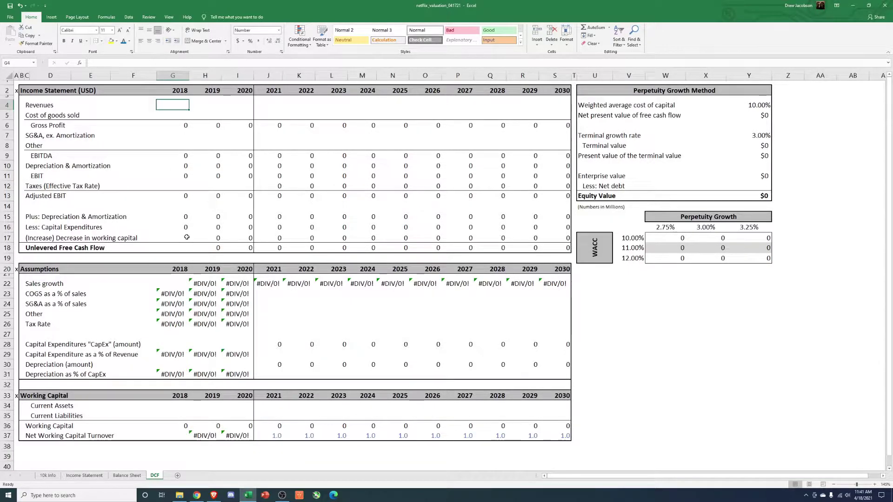
text(=)
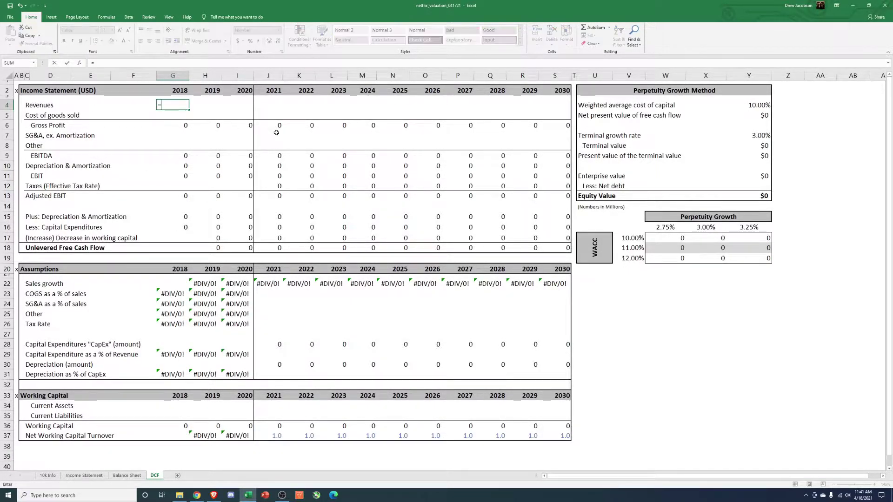
click(84, 476)
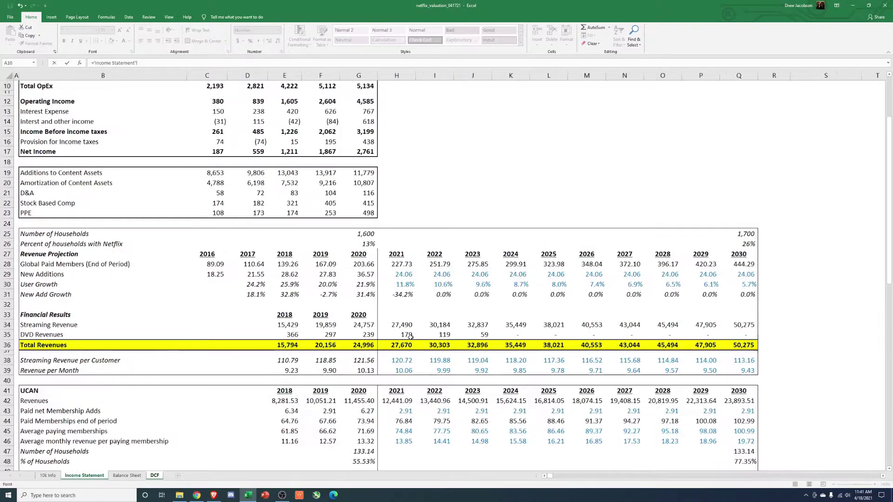
scroll(227, 361, up, 3)
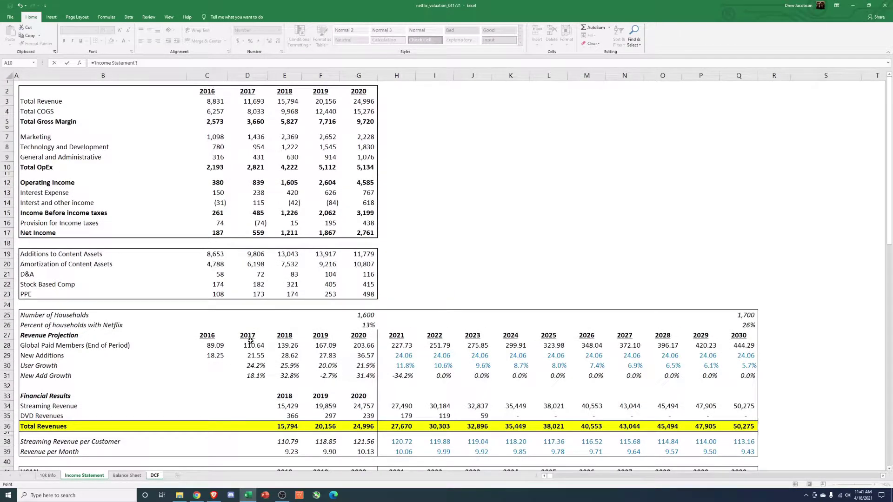
click(286, 428)
key(Return)
Copy the 2018 Revenues link into 2019 and 2020 on the DCF sheet with Paste Special
key(Up)
key(ctrl+c)
key(Right)
key(shift+Right)
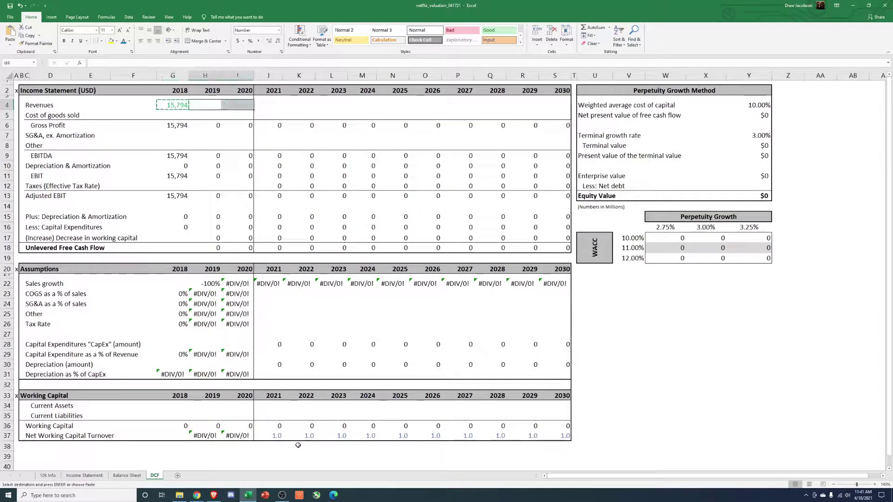
key(alt+e)
key(s)
key(Return)
key(Left)
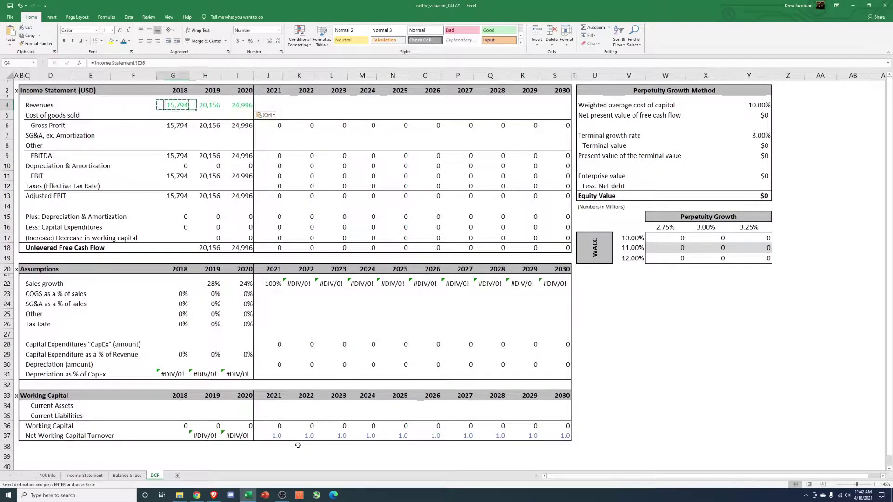
key(Escape)
key(Right)
key(Right)
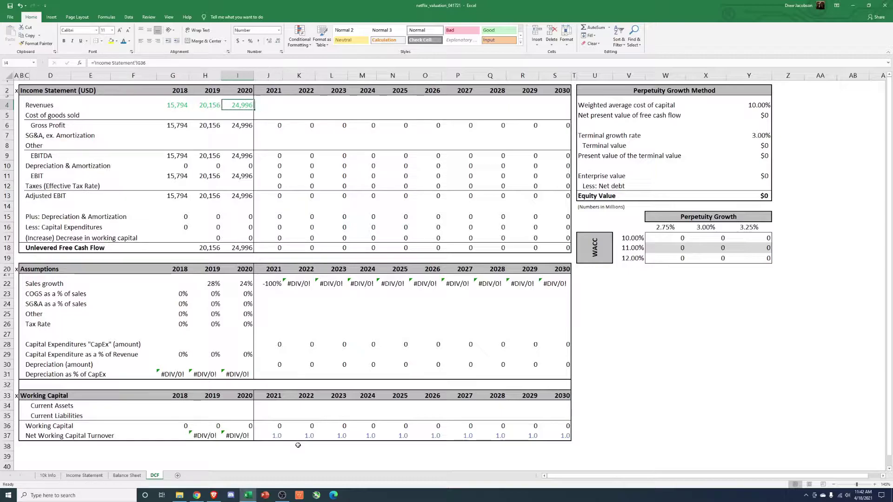
Trace the 2020 Revenues link to its source, check the 2021–2030 Total Revenues beside it, and return to the DCF sheet
key(ctrl+bracketleft)
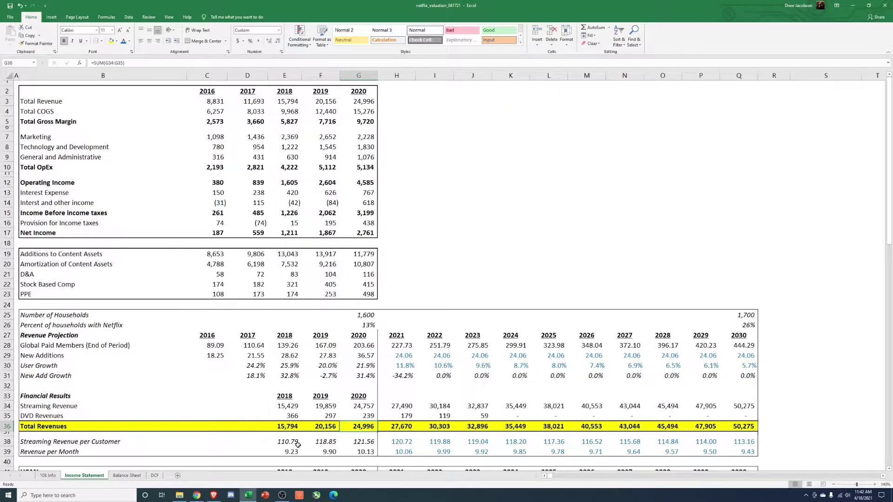
key(Right)
key(ctrl+shift+Right)
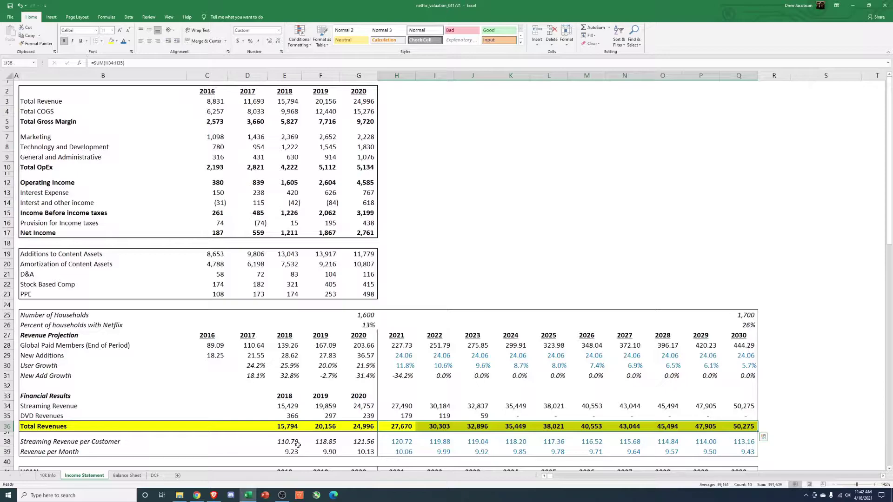
key(Left)
key(Right)
key(ctrl+shift+Right)
key(F5)
key(Return)
Copy the 2020 Revenues link across 2021 to 2030 on the DCF sheet, pasting formulas only
key(ctrl+c)
key(Right)
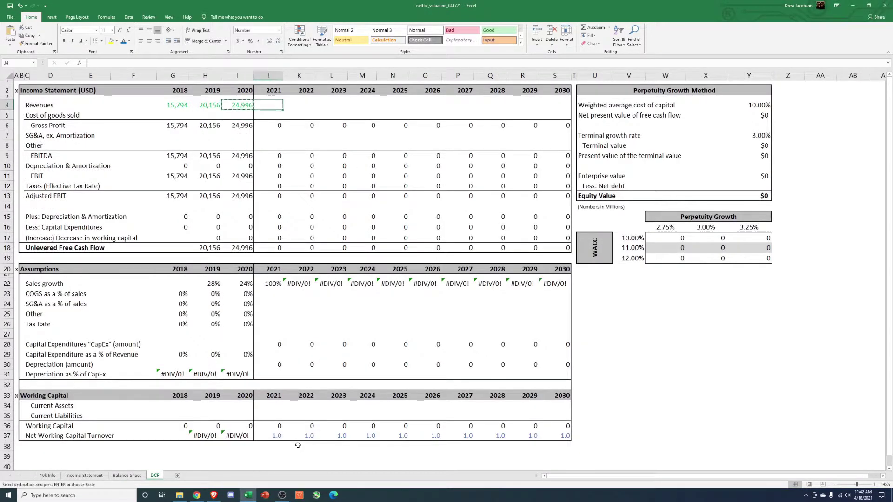
key(shift+Right)
key(shift+Right)
key(shift+Right)
key(shift+Right)
key(shift+Right)
key(shift+Right)
key(shift+Right)
key(shift+Right)
key(shift+Right)
key(ctrl+alt+v)
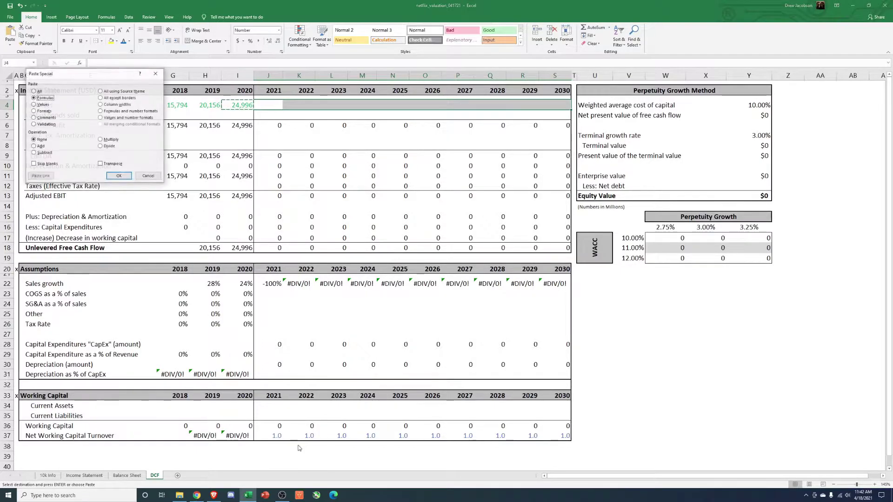
key(f)
key(Return)
key(Escape)
key(Left)
key(Right)
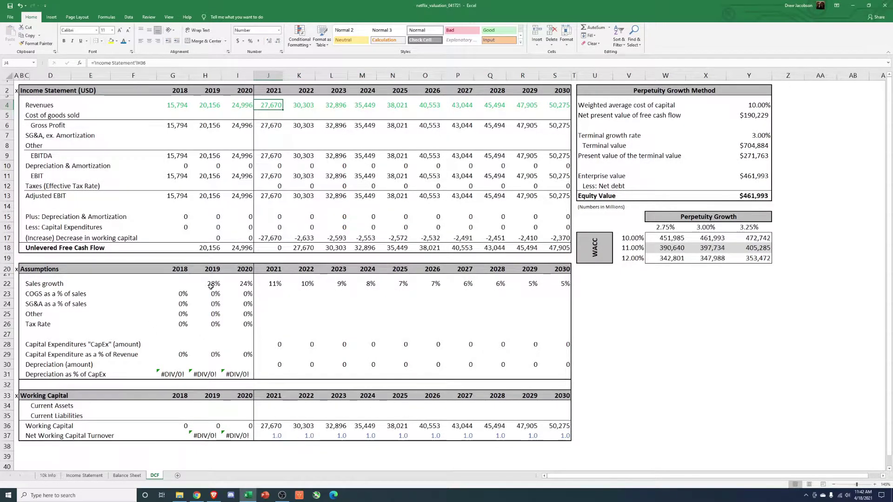
Check the DCF revenues against the company-wide Total Revenues in row 36 of the Income Statement sheet
click(84, 475)
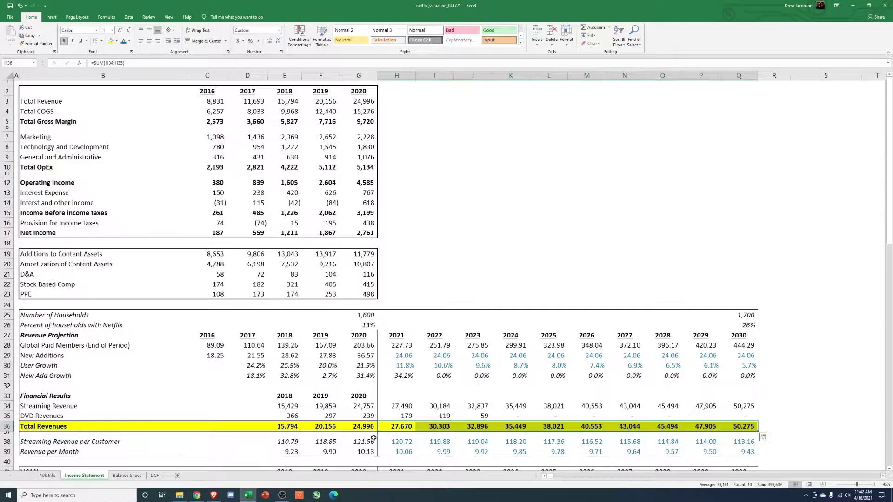
click(748, 426)
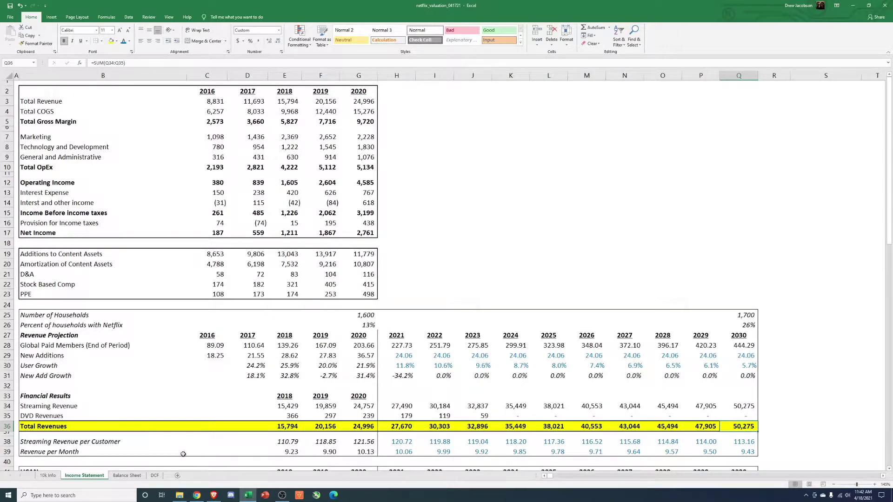
click(154, 476)
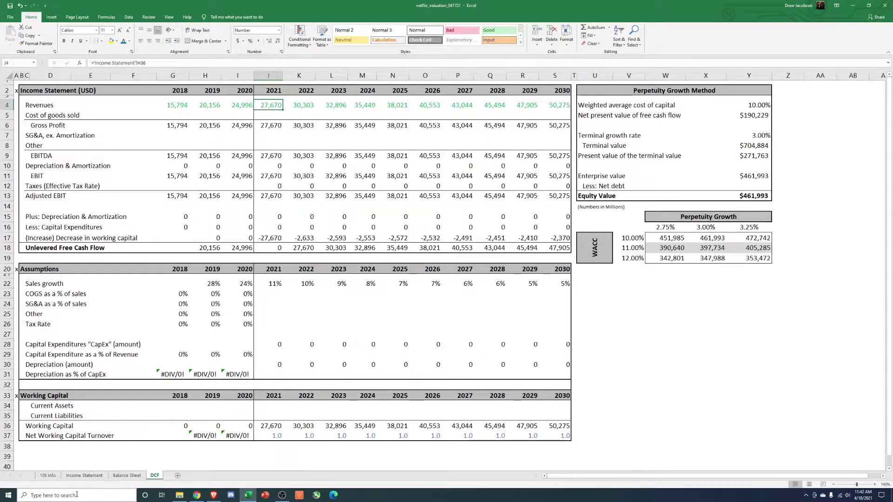
click(84, 475)
click(14, 427)
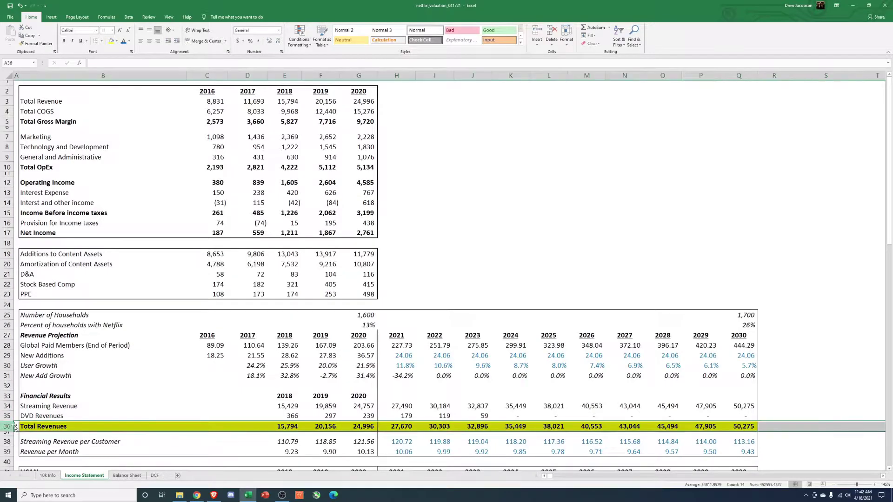
Examine the LATAM and APAC revenue per membership assumptions, compare the two 2030 revenue totals, and return to the DCF sheet
scroll(17, 424, down, 8)
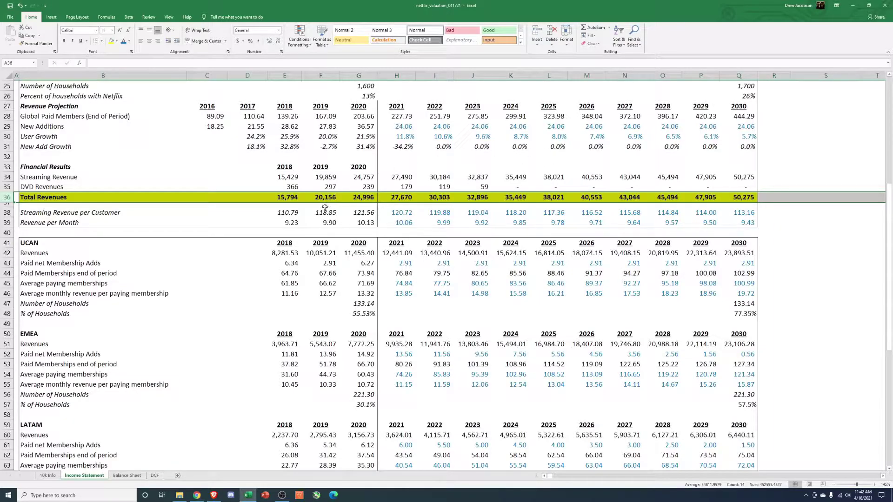
scroll(381, 210, down, 8)
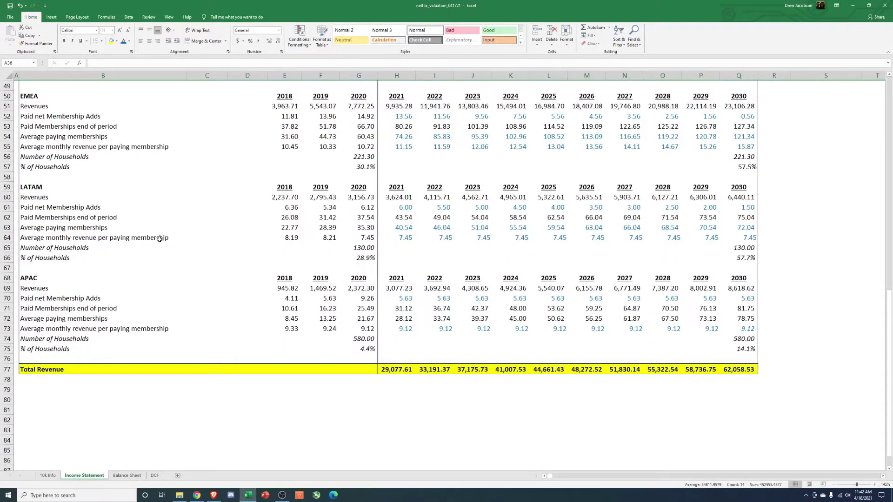
drag(401, 329, 739, 328)
drag(405, 237, 599, 247)
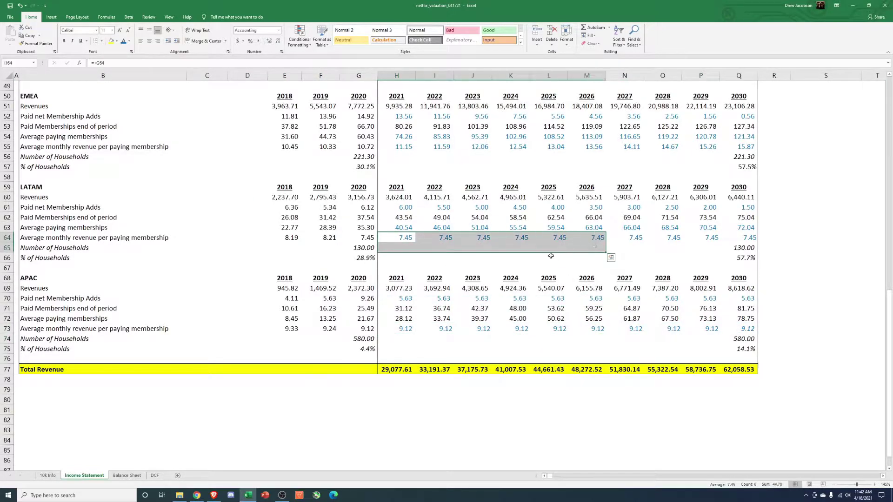
click(510, 268)
scroll(468, 263, up, 8)
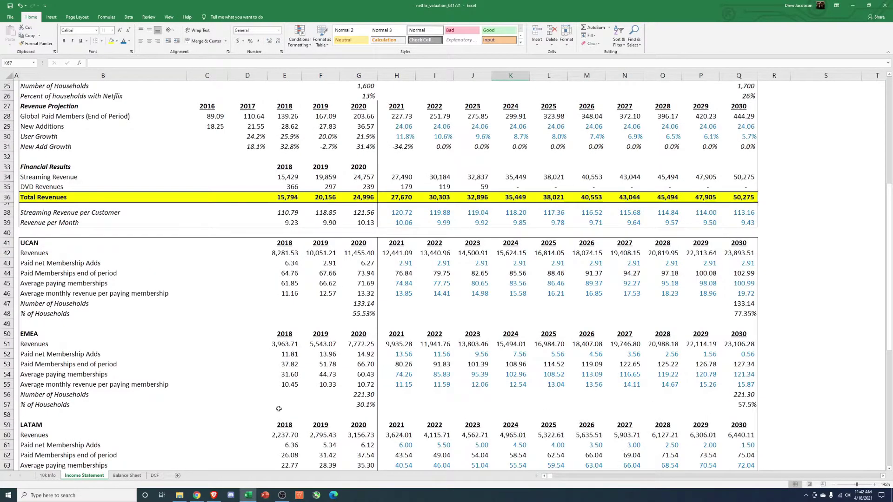
click(734, 198)
scroll(734, 197, down, 5)
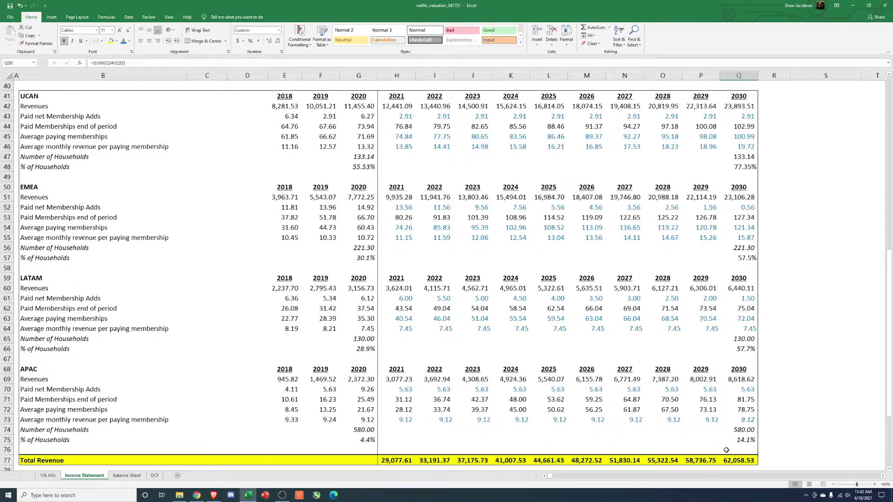
ctrl+click(741, 459)
scroll(532, 349, up, 2)
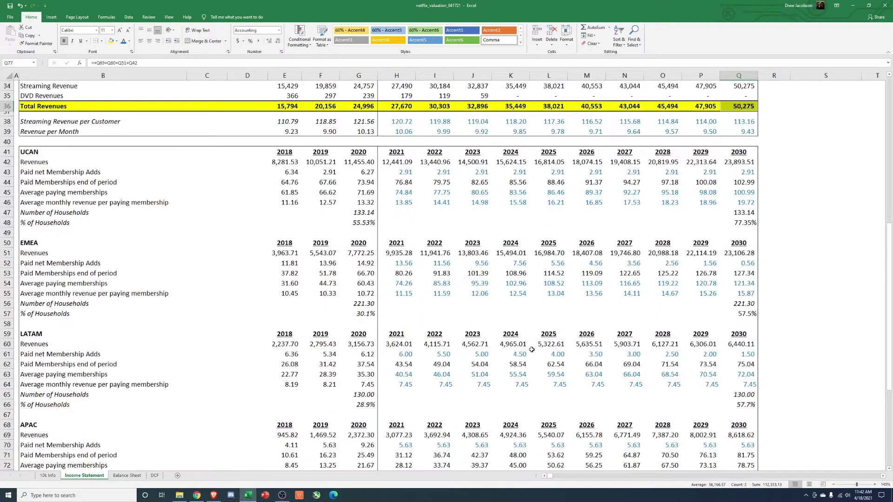
click(154, 475)
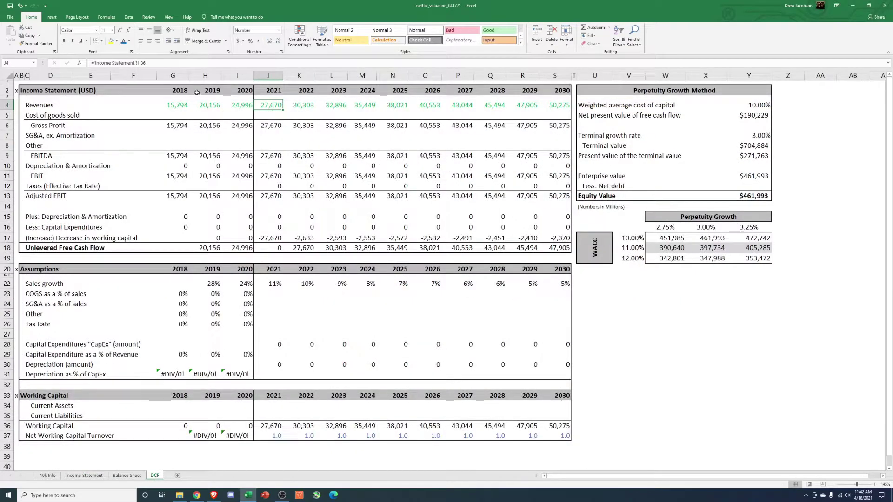
Link the 2018 Cost of goods sold on the DCF sheet to the 2018 Total COGS on the Income Statement sheet
click(172, 115)
text(+)
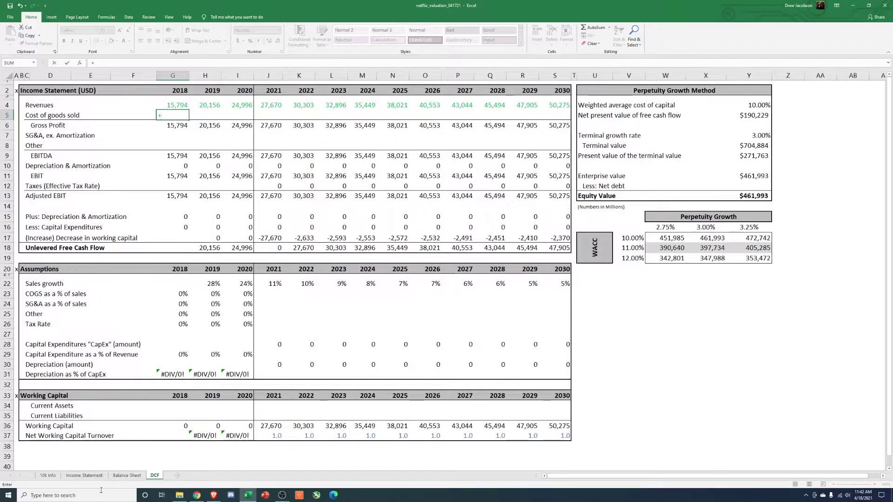
click(127, 475)
click(84, 475)
scroll(164, 314, up, 5)
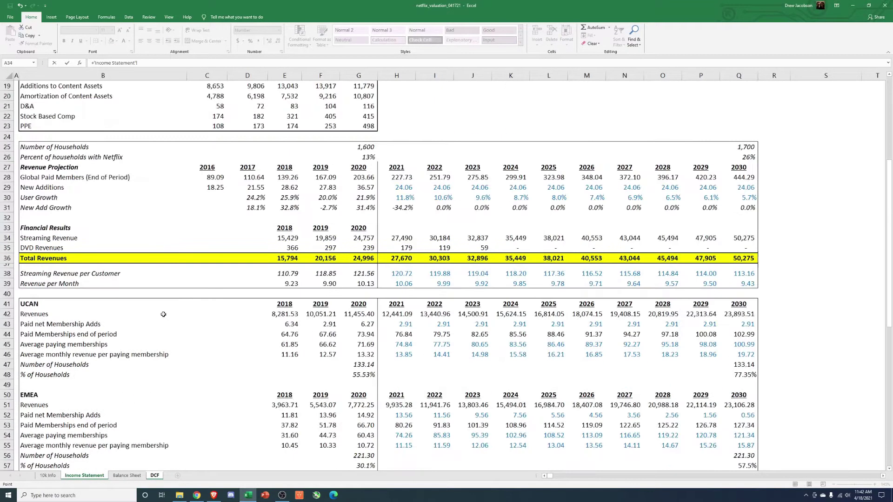
scroll(164, 314, up, 6)
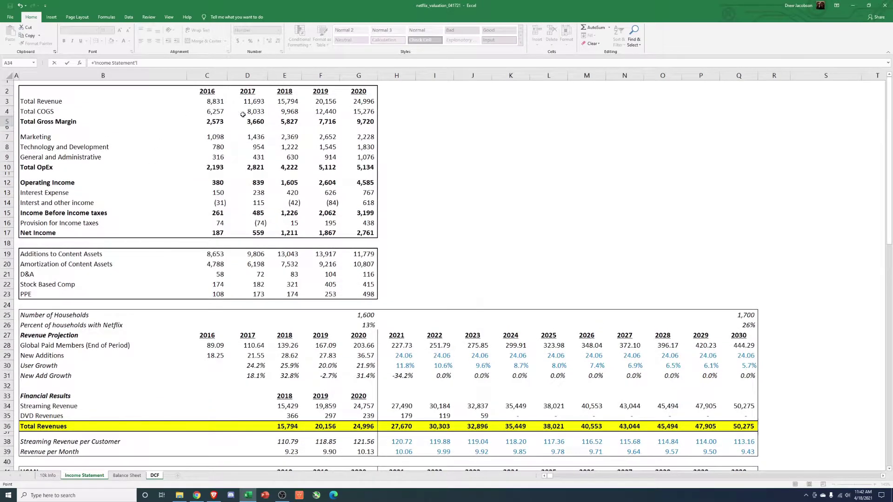
click(292, 112)
key(Return)
Copy the 2018 Cost of goods sold link across 2019 and 2020, pasting formulas only
key(ctrl+c)
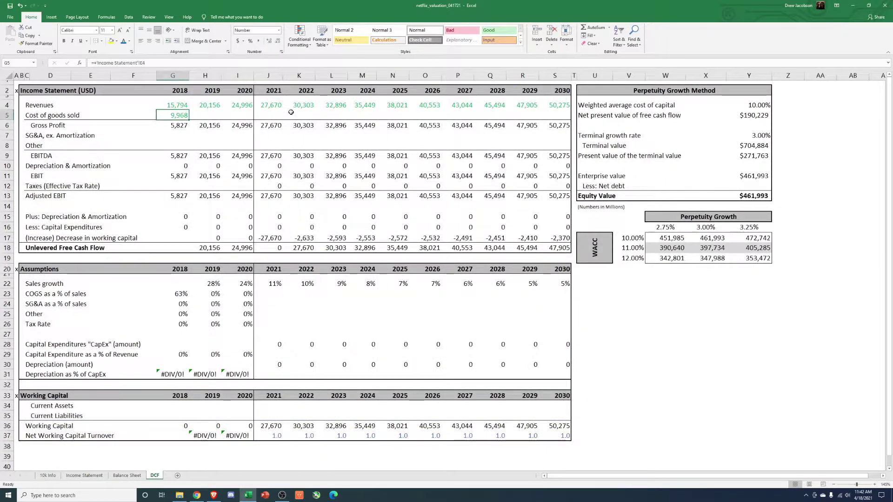
drag(205, 115, 238, 115)
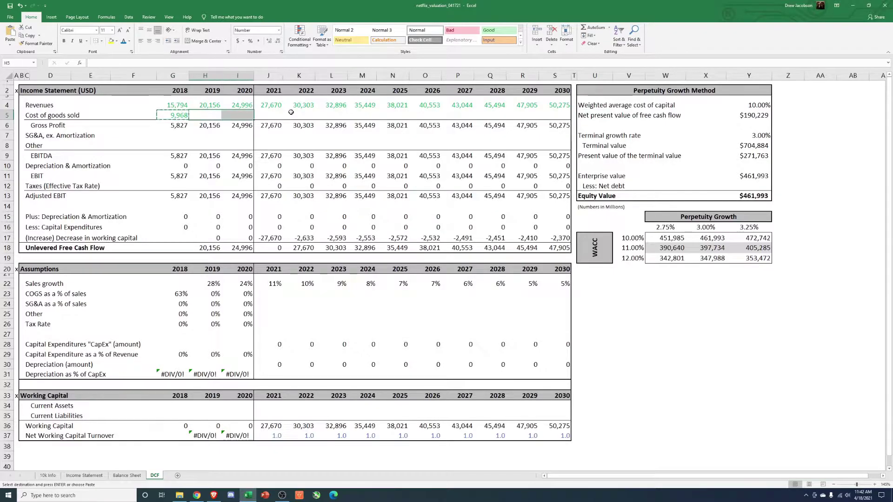
key(ctrl+alt+v)
key(f)
key(Return)
key(Escape)
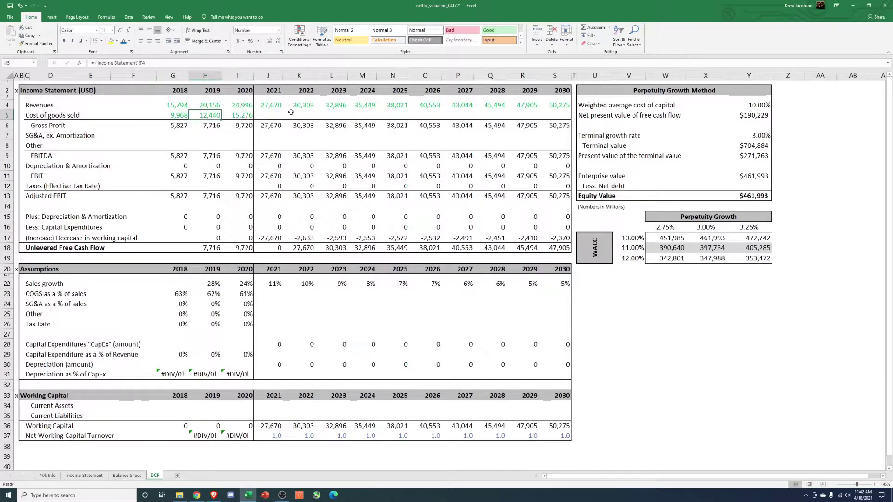
key(Right)
drag(238, 115, 179, 117)
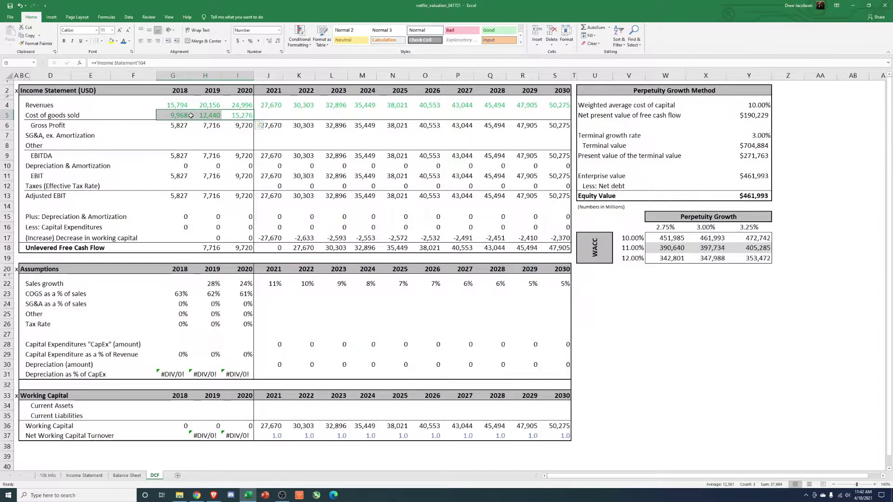
Set 2018 SG&A, ex. Amortization to the sum of the Income Statement's Marketing, Technology and Development, and General and Administrative
click(173, 135)
text(=)
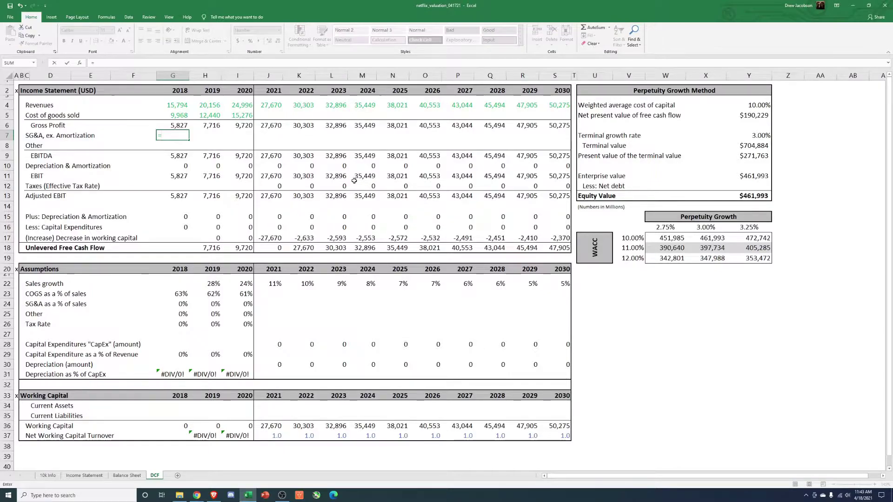
click(84, 475)
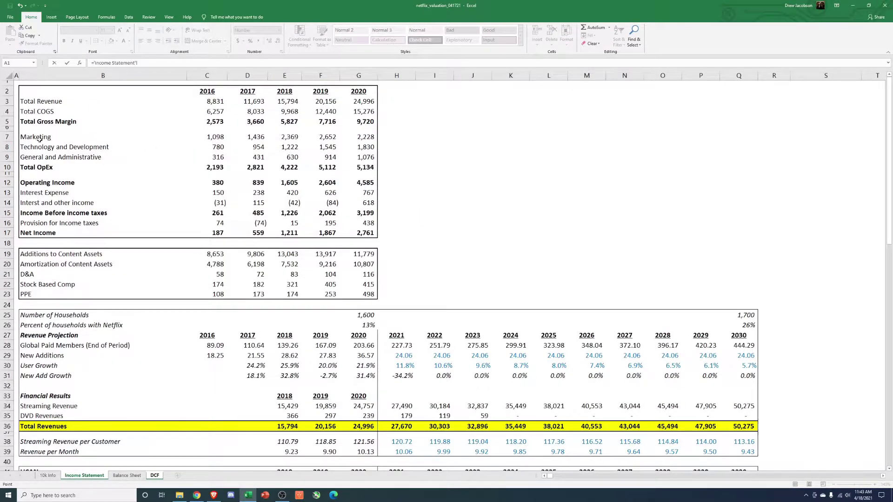
drag(39, 139, 35, 158)
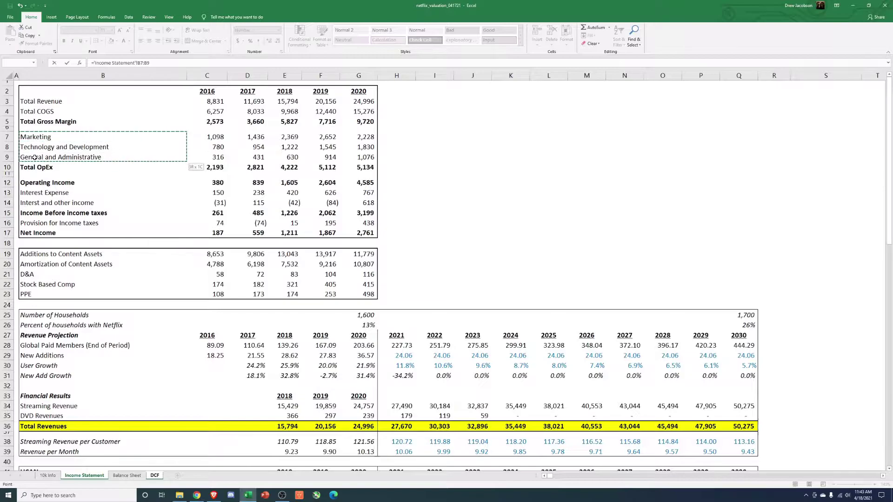
click(290, 139)
text(+)
click(290, 147)
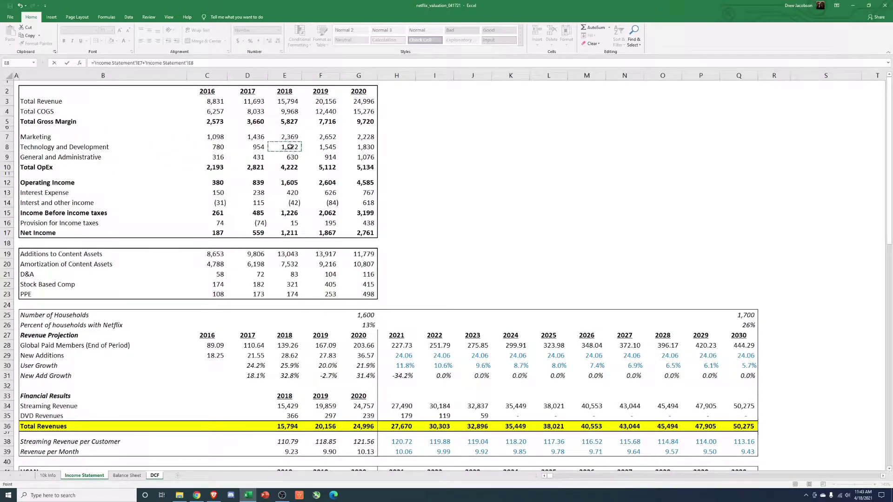
text(+)
click(290, 157)
key(Return)
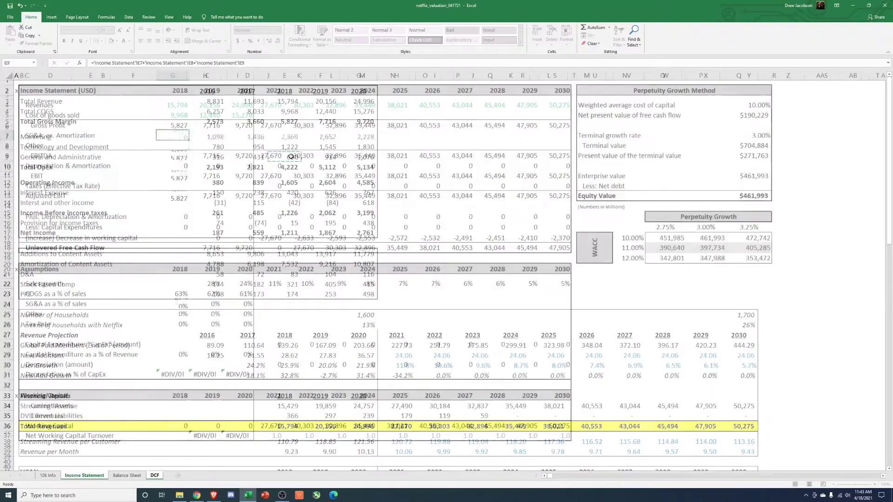
Copy the 2018 SG&A formula across 2019 and 2020, pasting formulas only
key(Up)
key(ctrl+c)
key(Right)
key(shift+Right)
key(ctrl+alt+v)
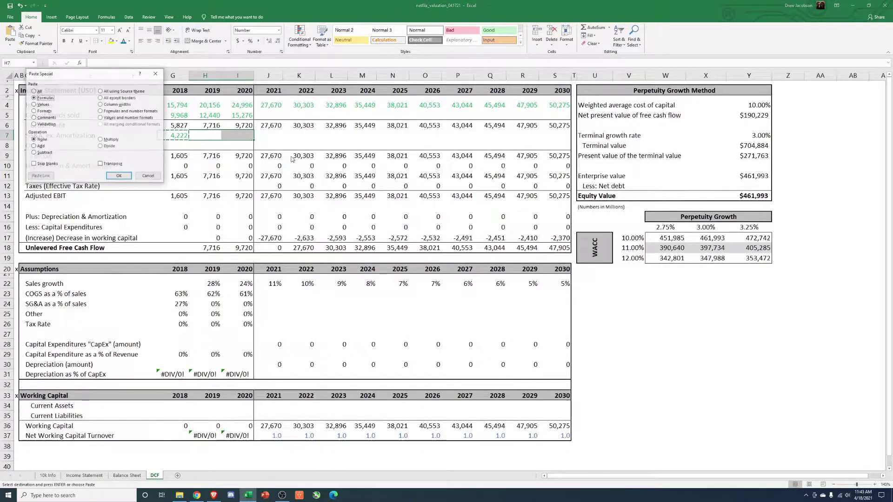
key(f)
key(Return)
key(Escape)
key(Left)
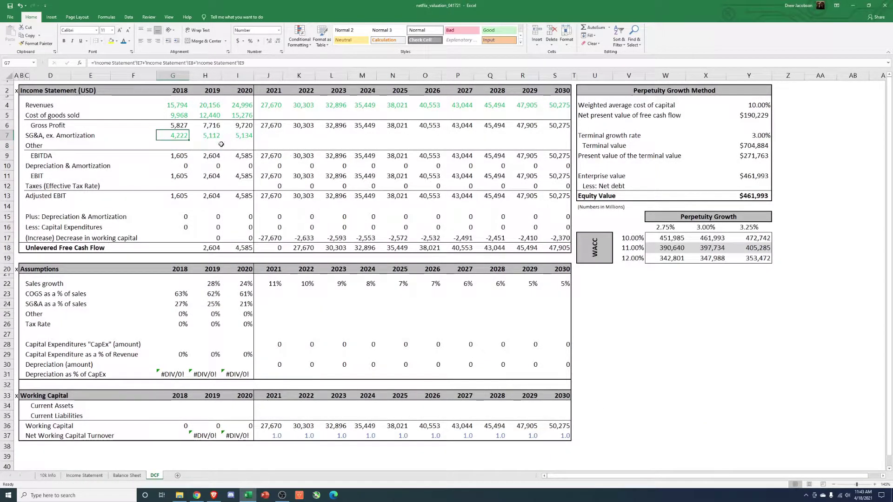
Rewrite the 2018 SG&A formula as Marketing plus General and Administrative from the Income Statement sheet, leaving out Technology and Development
click(90, 476)
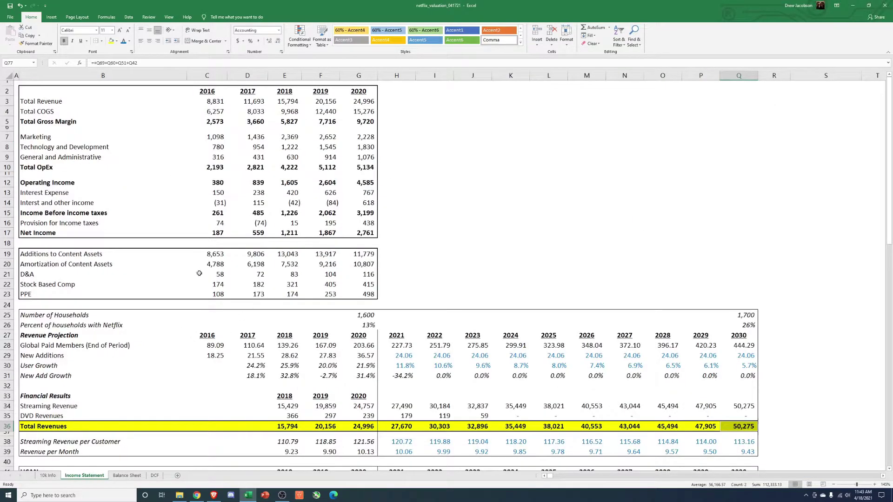
click(30, 138)
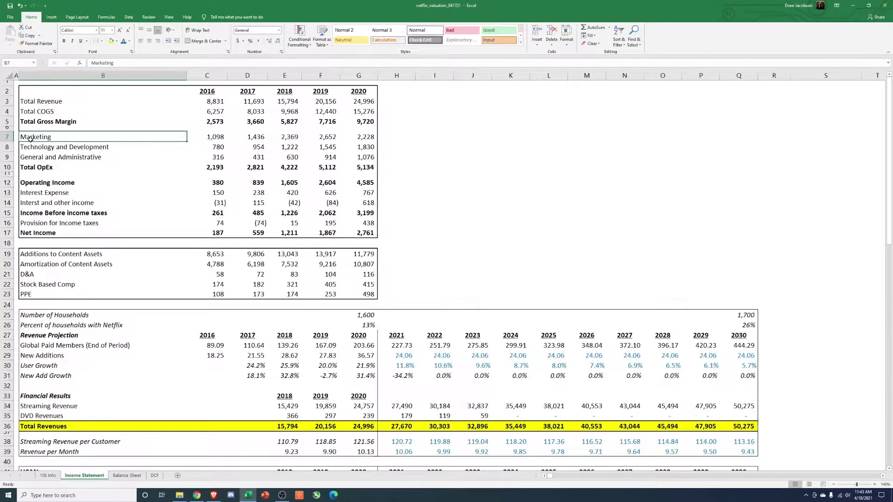
click(71, 148)
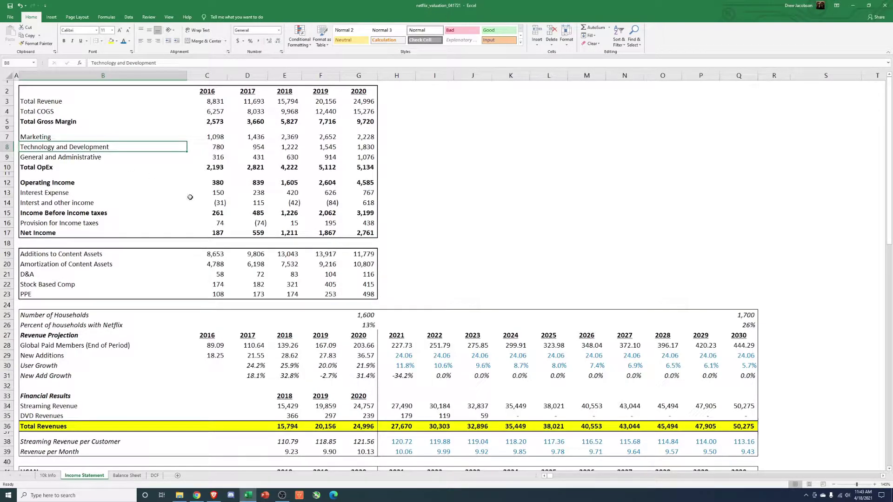
click(155, 476)
text(+)
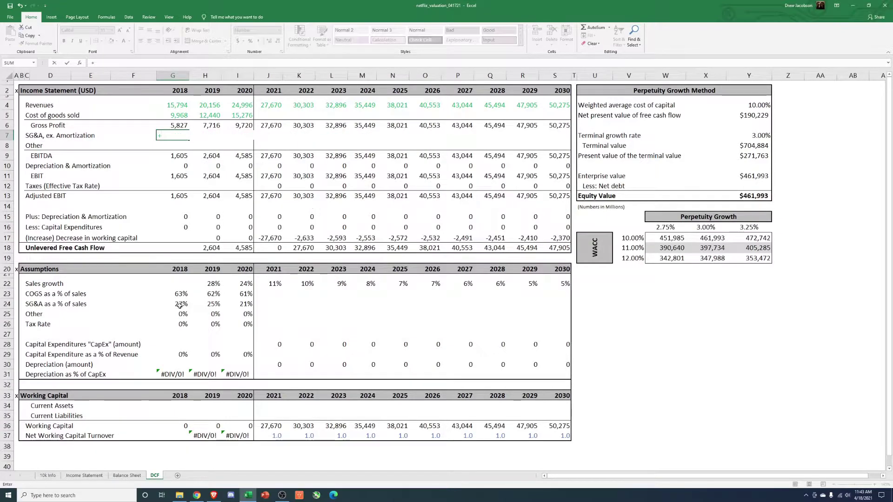
click(84, 475)
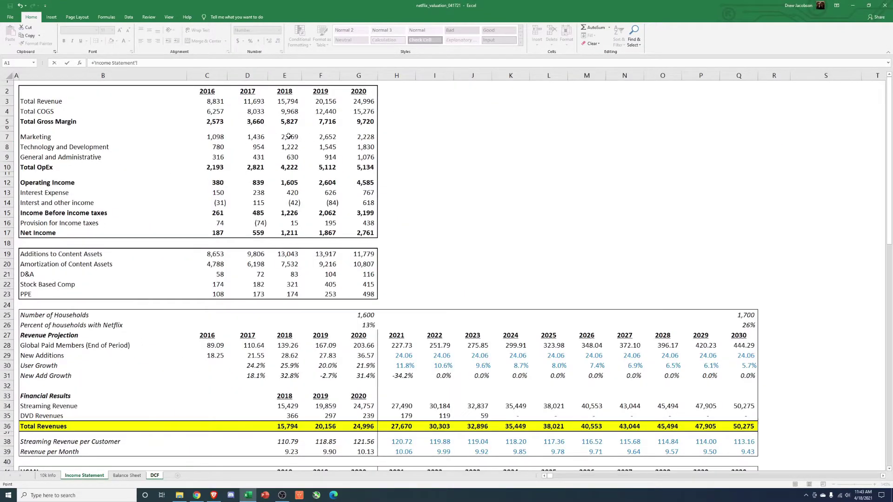
click(289, 136)
text(+)
click(293, 158)
key(Return)
Link the 2018 Other expense on the DCF sheet to the Income Statement's 2018 Technology and Development figure
text(+)
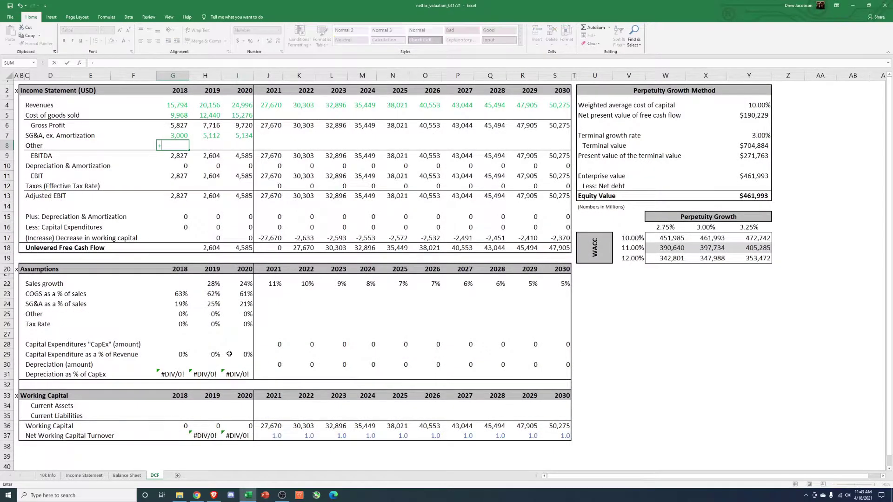
click(84, 475)
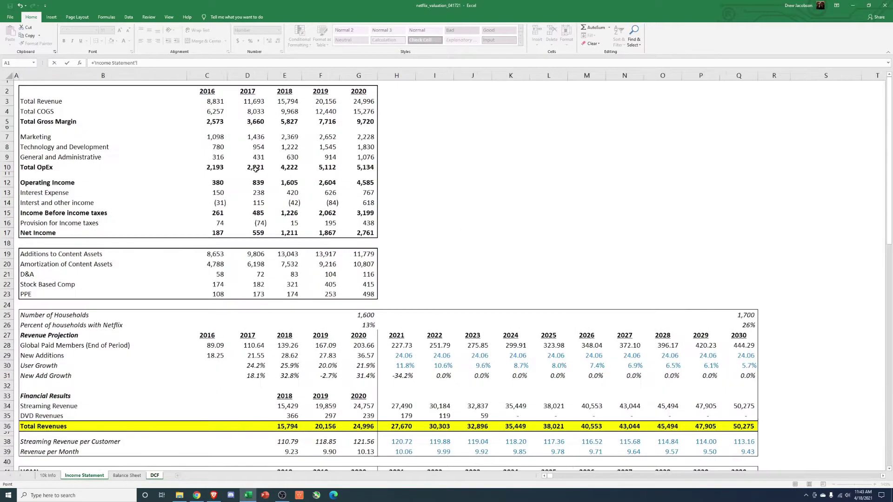
click(286, 147)
key(Return)
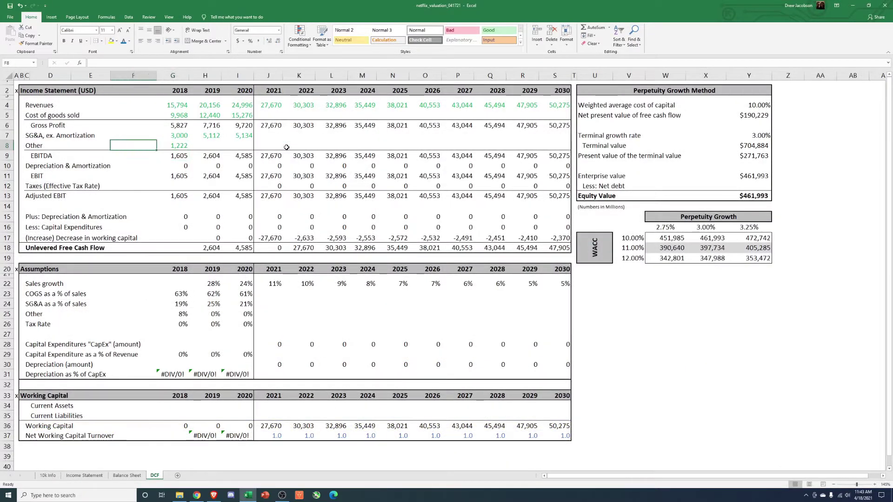
Rename the Other row in the DCF income statement as "Technology and Development"
key(Left)
key(Left)
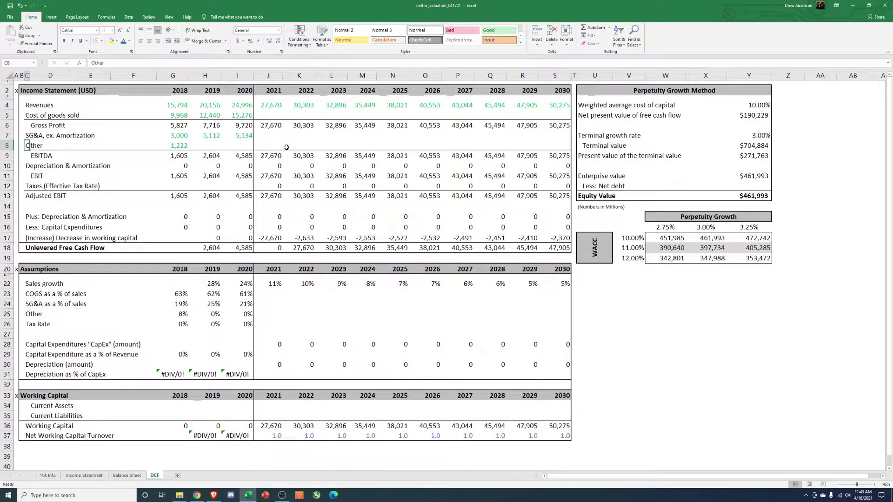
text(Technology and )
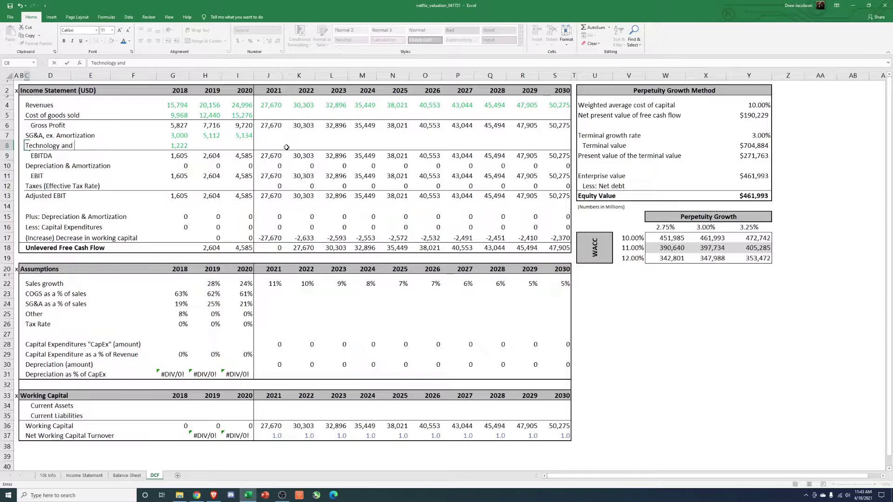
text(Development)
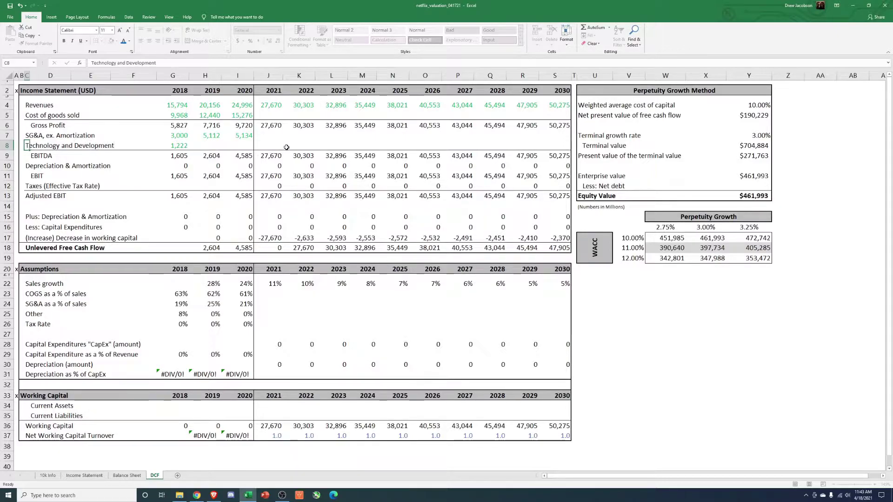
Copy the 2018 SG&A and Technology and Development formulas into the 2019 and 2020 columns
key(Right)
key(Right)
key(Right)
key(Up)
key(Right)
key(shift+Down)
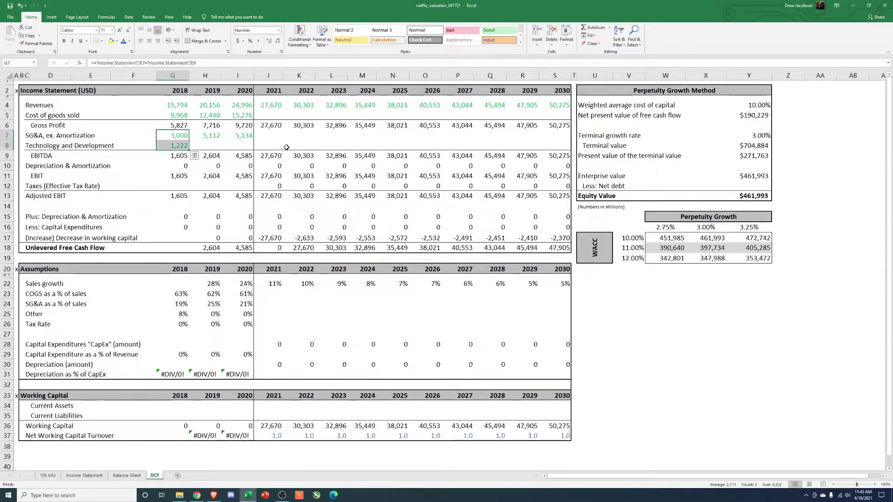
key(ctrl+c)
key(Right)
key(ctrl+alt+v)
key(Return)
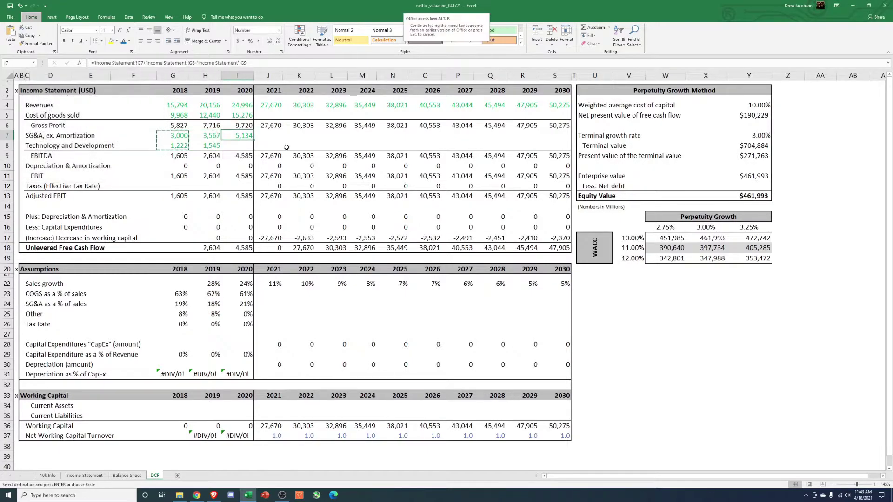
key(Right)
key(ctrl+alt+v)
key(Return)
Review the 2018 formulas for Gross Profit, EBITDA, SG&A, and Technology and Development on the DCF sheet
key(Down)
key(Down)
key(Left)
key(Left)
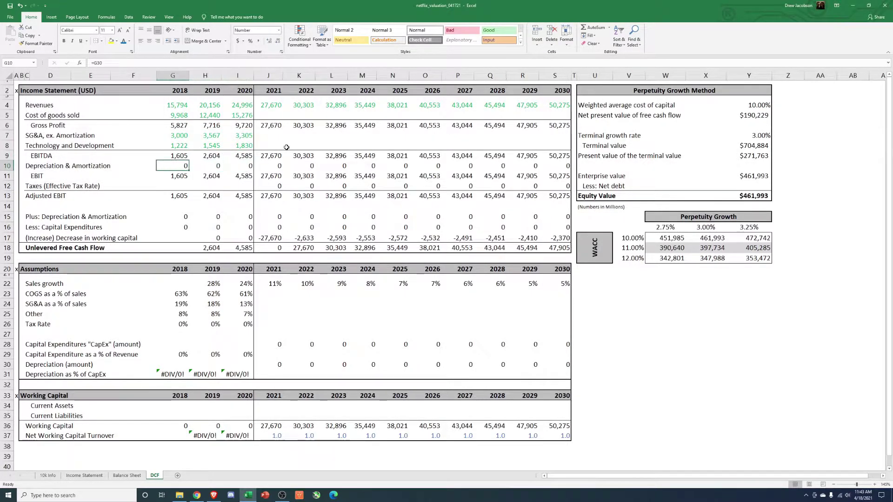
key(Up)
key(Up)
key(Up)
key(Up)
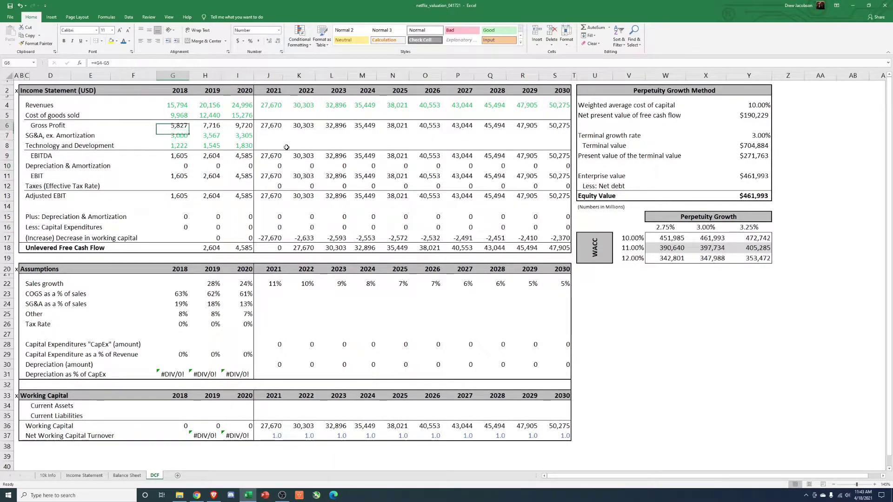
key(F2)
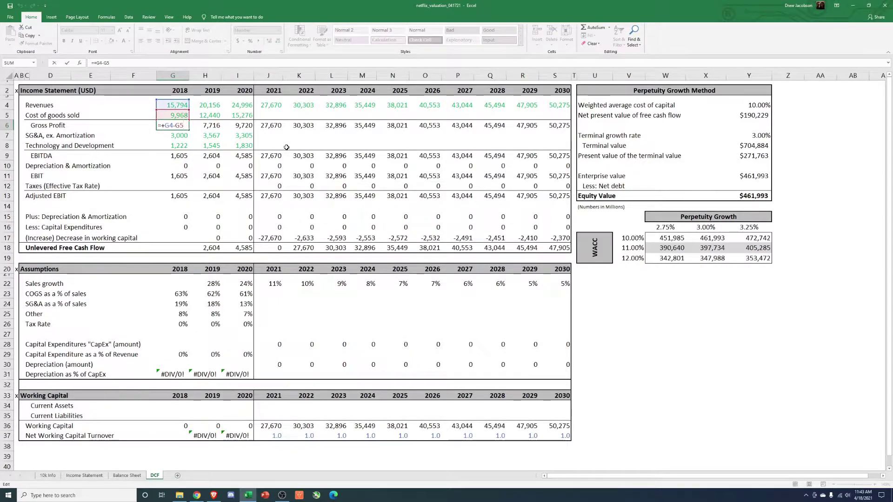
key(Return)
key(Up)
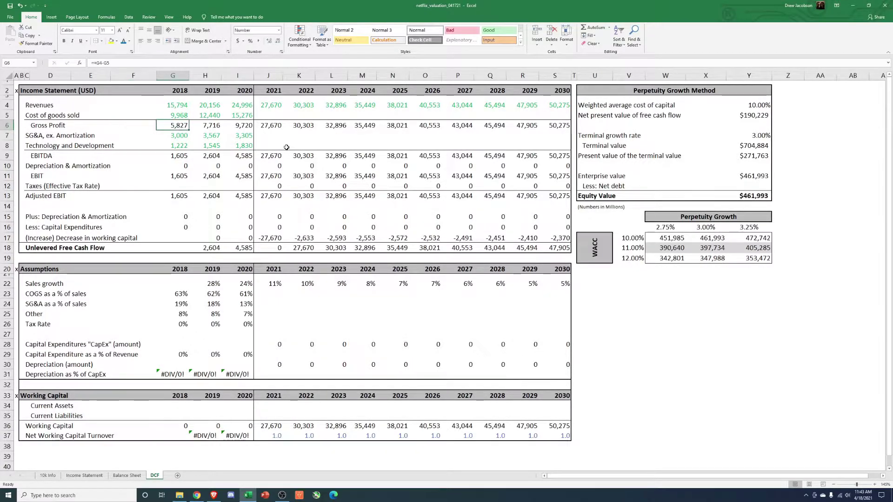
key(F2)
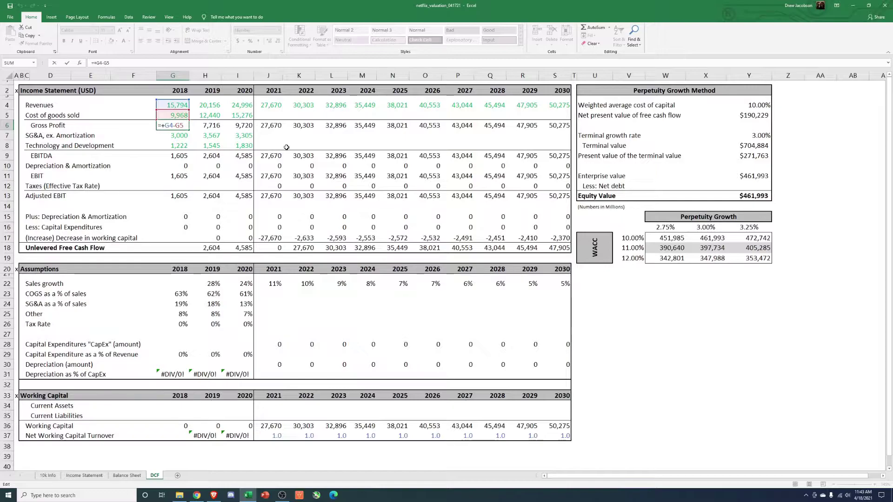
key(Return)
key(Down)
key(Down)
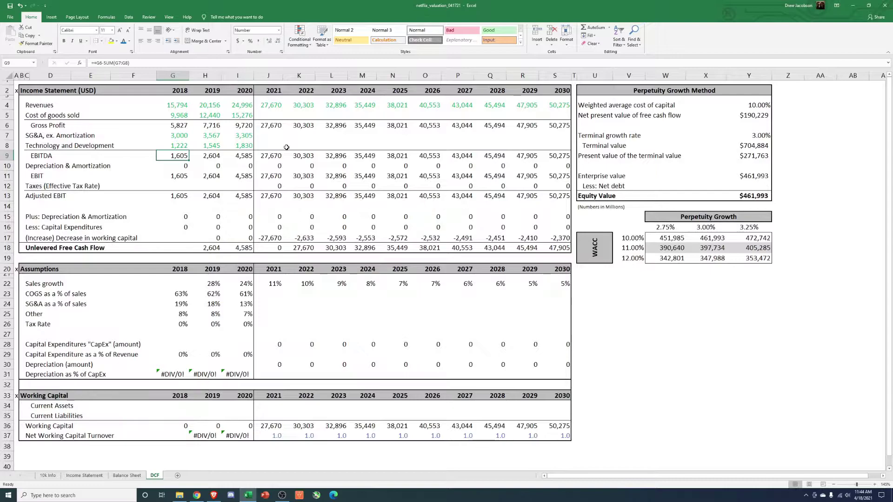
key(Up)
key(Up)
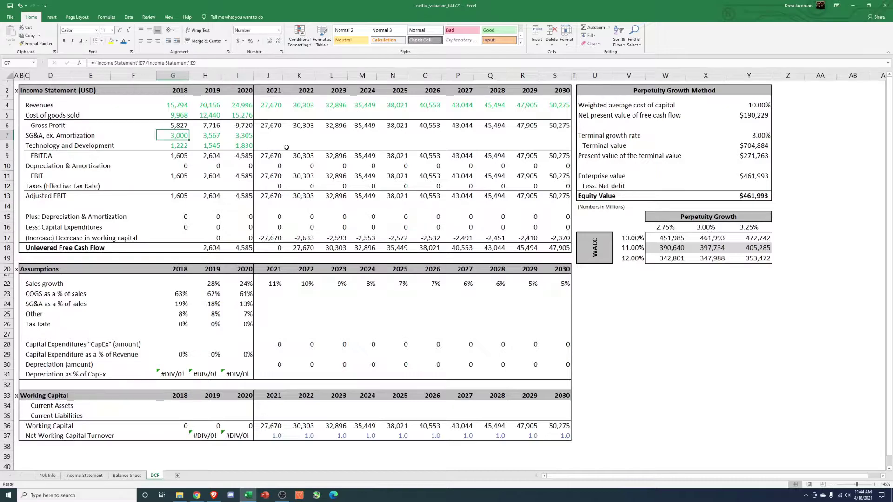
key(Down)
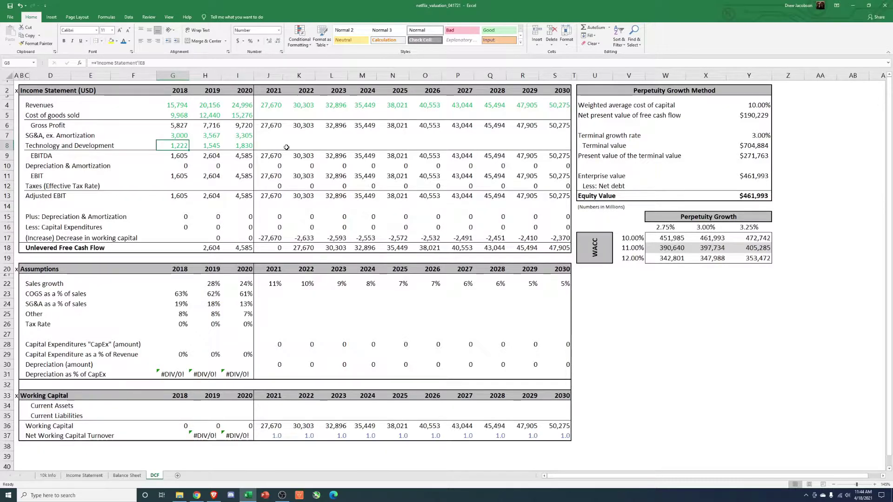
Examine the EBITDA and Depreciation & Amortization formulas for 2018 through 2020 on the DCF sheet
key(Down)
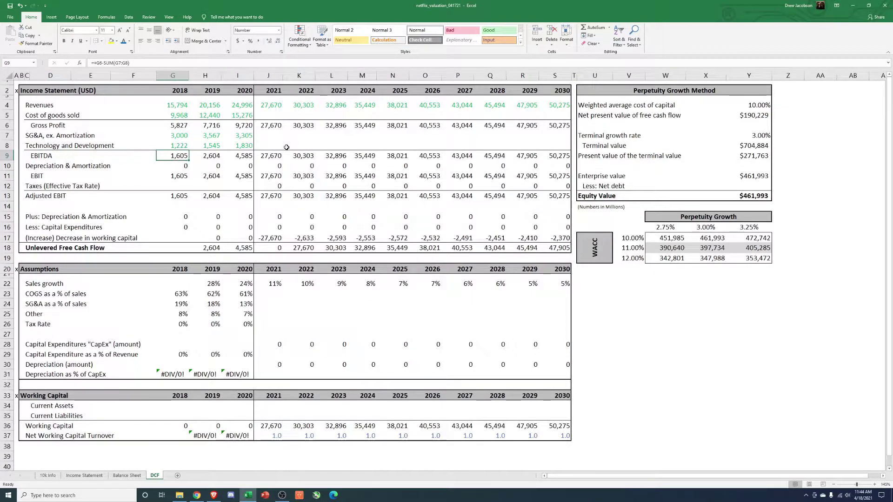
key(Right)
key(Right)
key(Left)
key(Left)
key(Down)
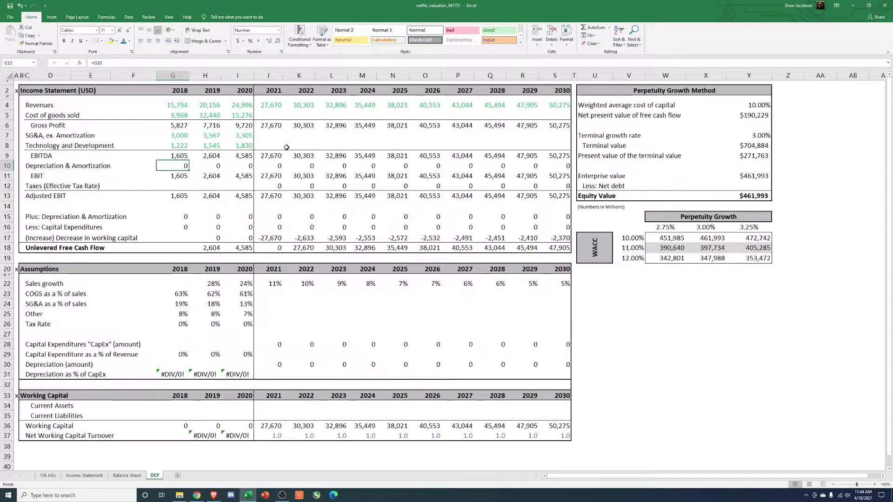
key(Left)
key(Right)
key(Right)
key(Right)
key(Left)
key(Left)
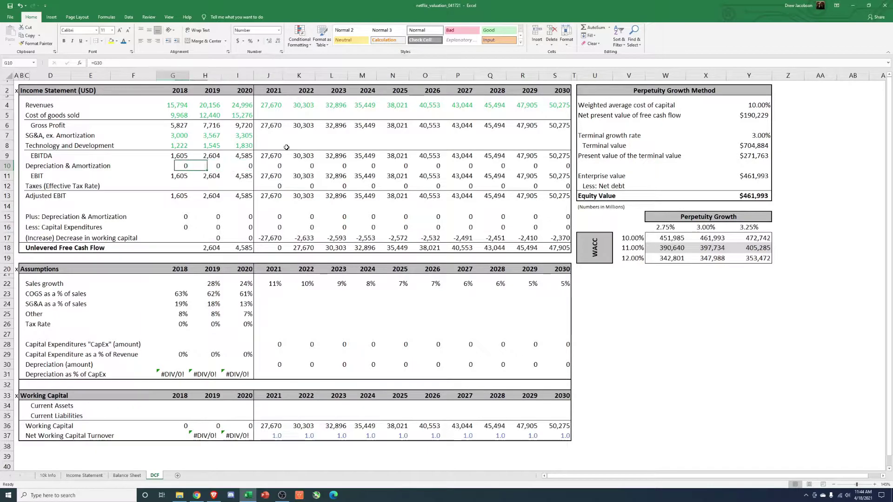
key(Right)
key(Right)
key(Left)
key(Left)
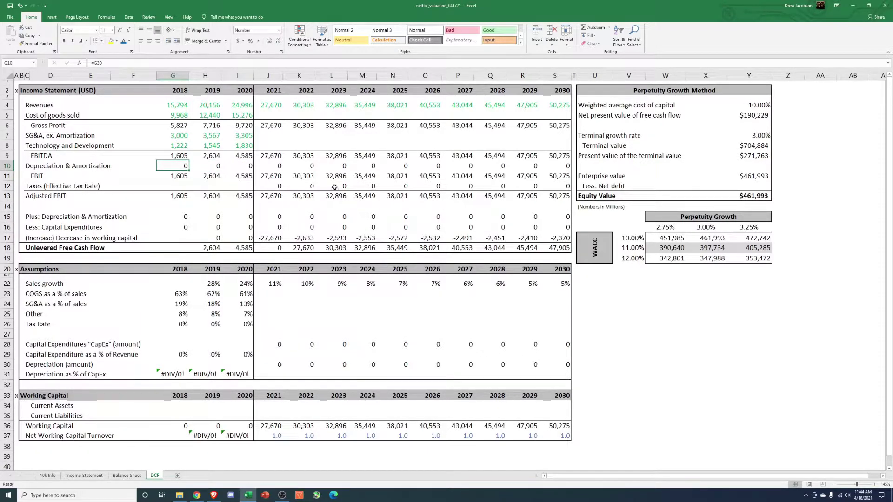
Inspect the 2018 to 2020 CapEx and Depreciation amount cells in the Assumptions section
key(Down)
key(Down)
key(Down)
key(Down)
key(Down)
key(Down)
key(Down)
key(Down)
key(Down)
key(Down)
key(Down)
key(Down)
key(Down)
key(Down)
key(Down)
key(Down)
key(Down)
key(Down)
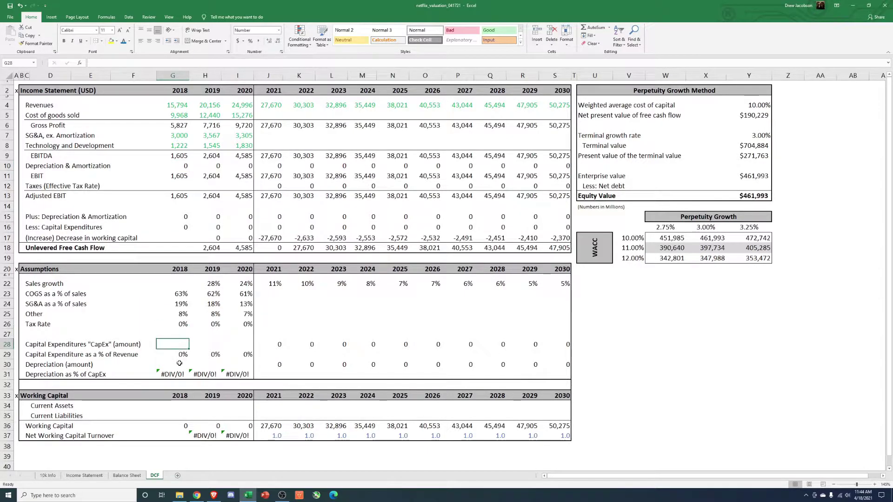
key(Down)
key(Down)
key(Right)
key(Right)
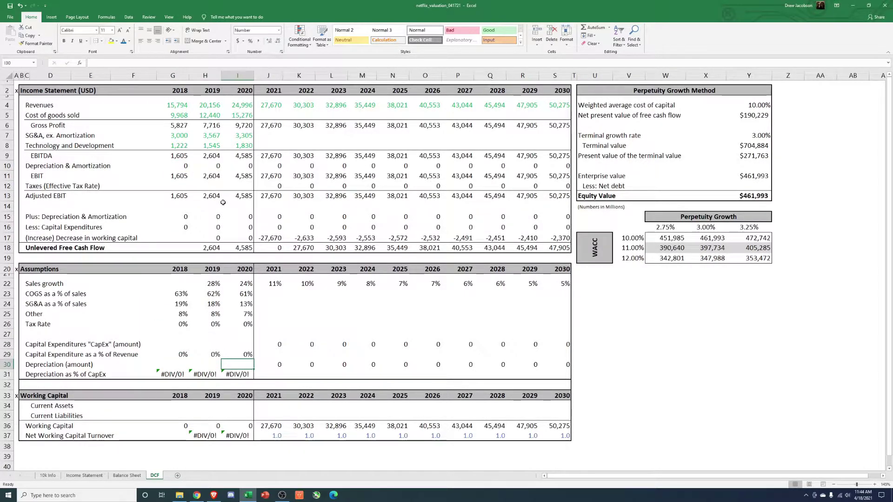
Link the 2018 Taxes on the DCF sheet to the Income Statement's 2018 Provision for Income taxes
click(183, 185)
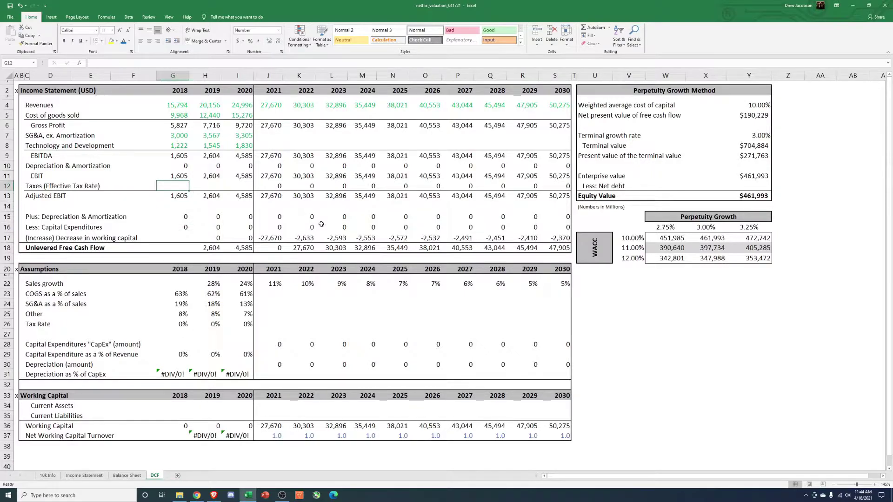
text(+)
click(86, 475)
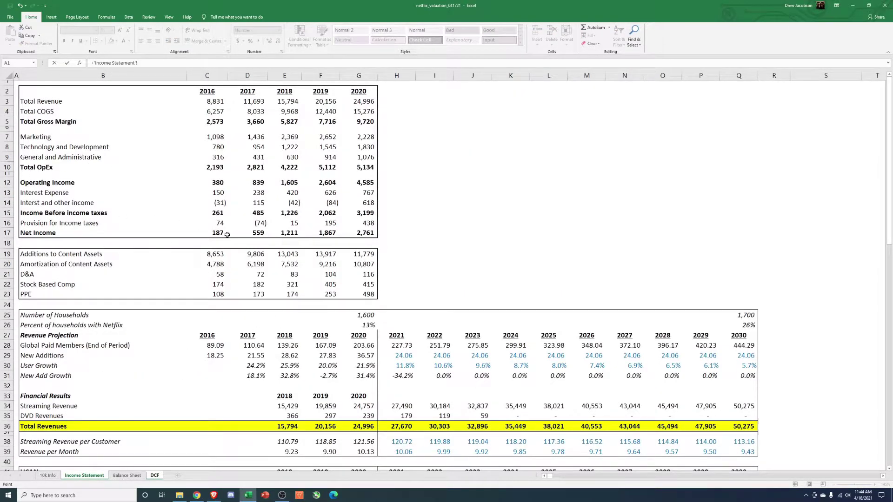
click(292, 223)
key(Return)
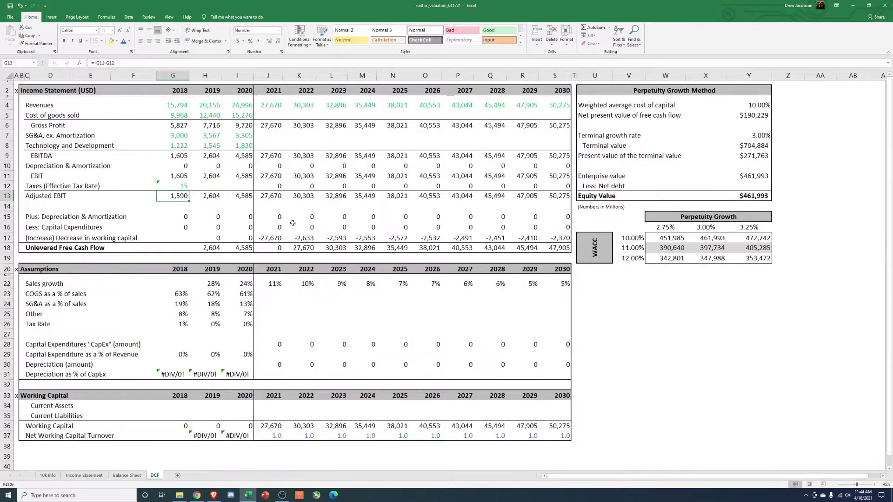
Copy the 2018 Taxes formula into the 2019 and 2020 columns
key(Up)
key(ctrl+c)
key(Right)
key(shift+Right)
key(ctrl+alt+v)
key(Return)
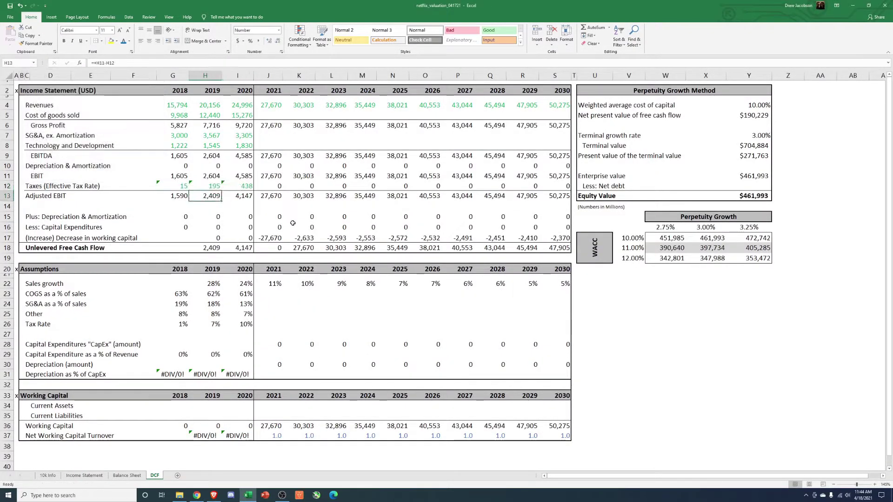
Dismiss the error flags on the 2018 to 2020 Taxes cells
key(Left)
key(shift+Right)
key(shift+Right)
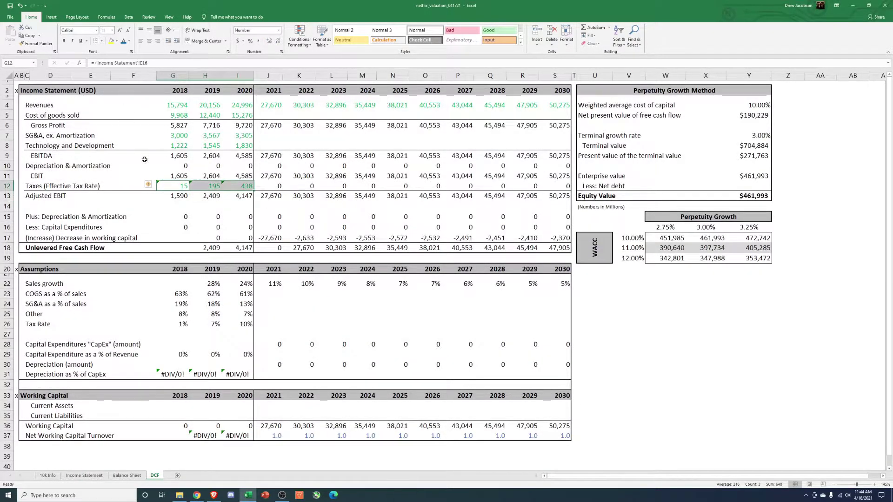
click(148, 185)
click(166, 221)
click(171, 207)
drag(177, 190, 240, 186)
Examine the 2016 to 2020 Interest Expense on the Income Statement, plus the historical taxes and tax rates on the DCF sheet
click(84, 476)
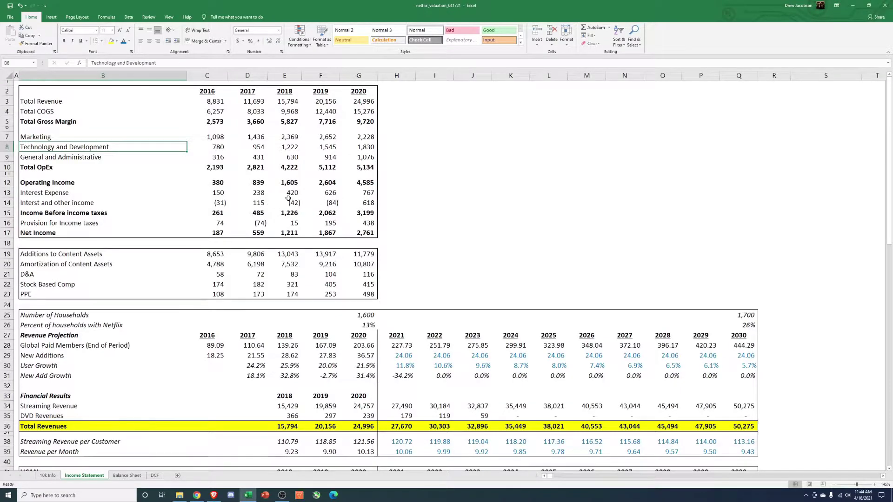
drag(217, 193, 365, 193)
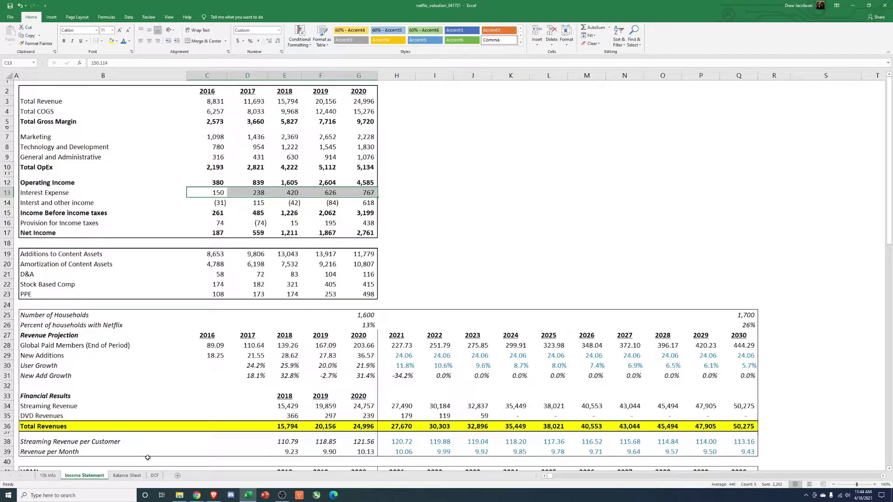
click(153, 475)
click(217, 193)
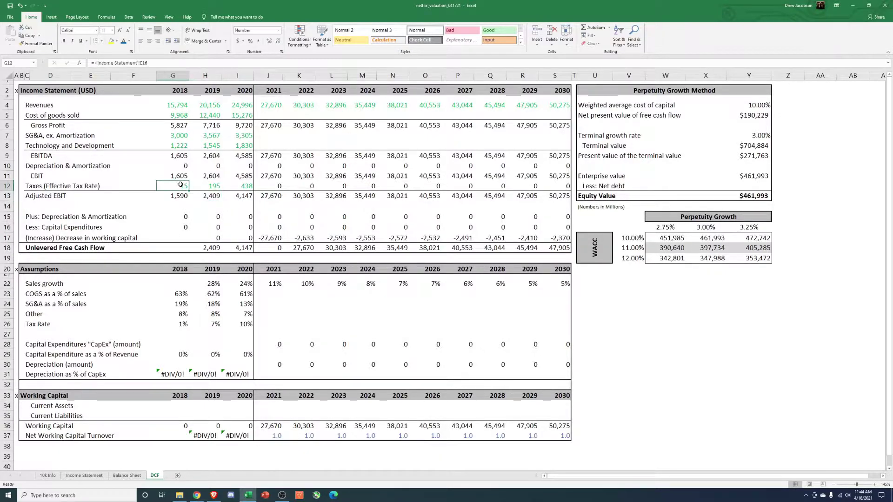
click(215, 324)
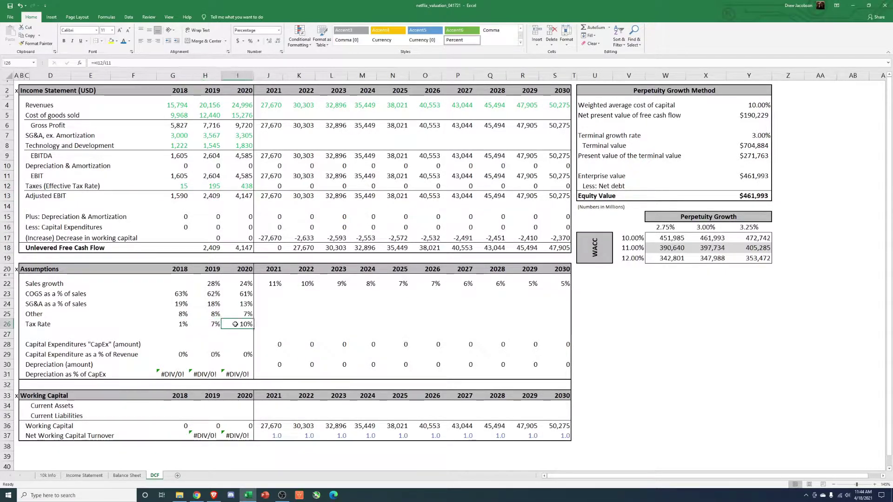
click(180, 185)
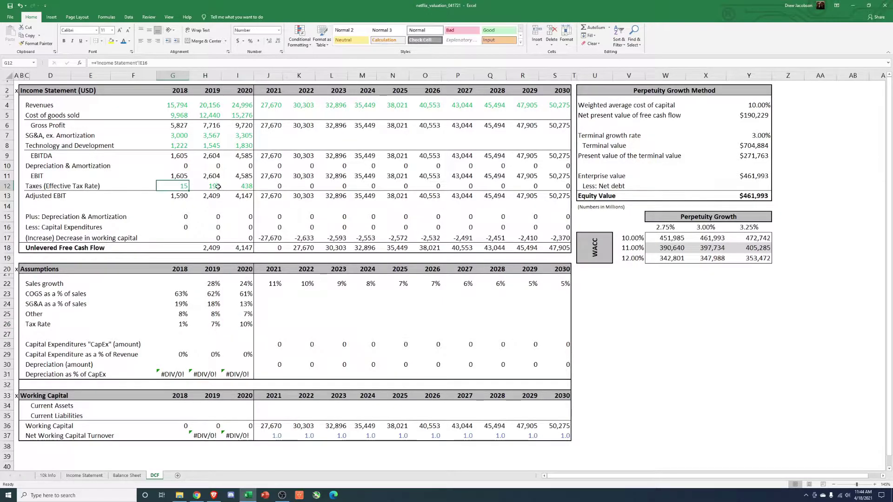
key(Right)
key(Right)
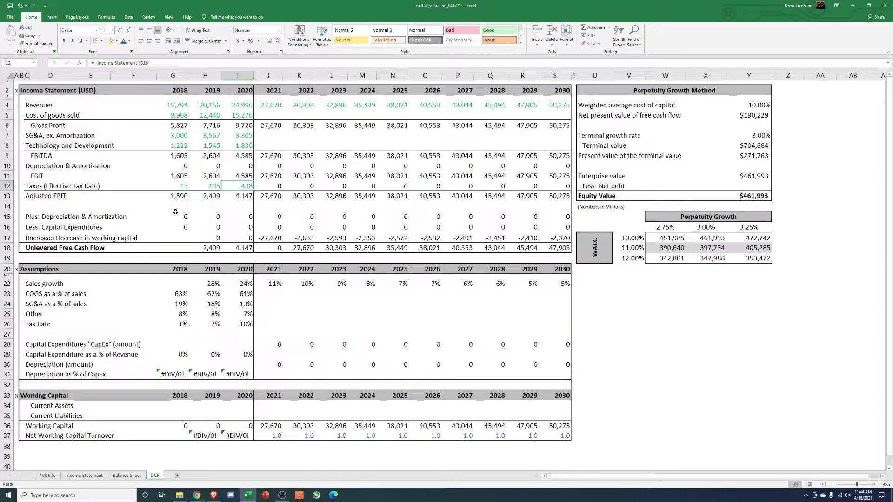
click(273, 324)
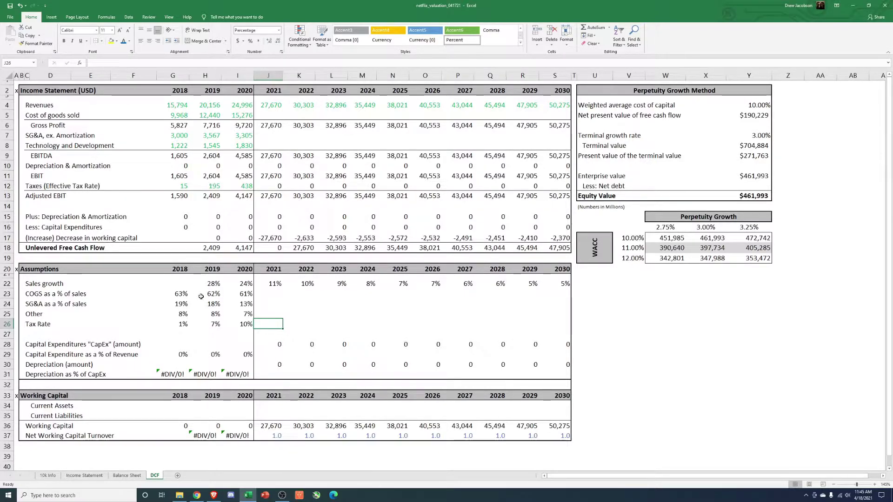
Review the historical assumption ratios and the Sales growth formulas for 2019 through 2021
drag(172, 283, 245, 334)
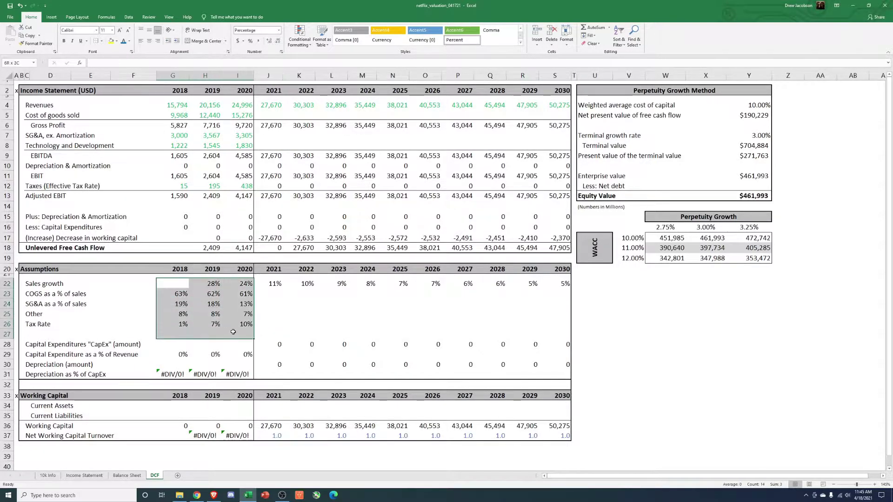
click(215, 281)
text(=+(H4-G4)/G4)
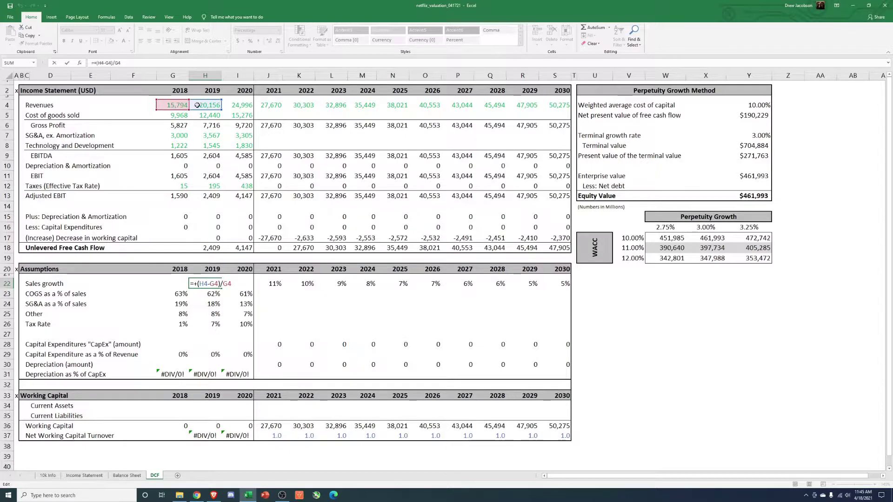
key(Return)
click(240, 281)
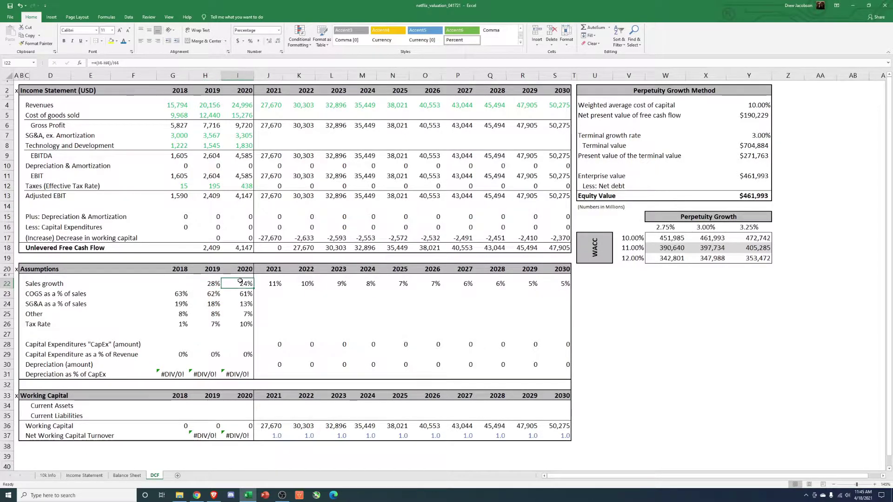
key(Right)
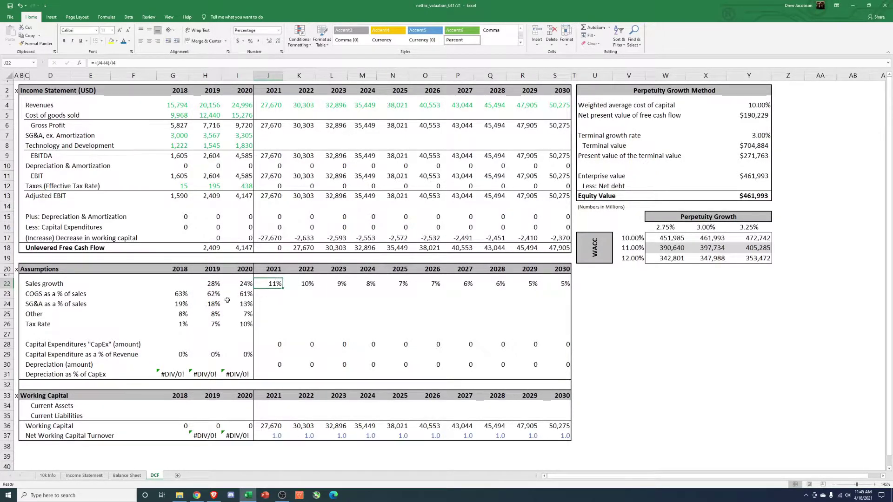
click(234, 284)
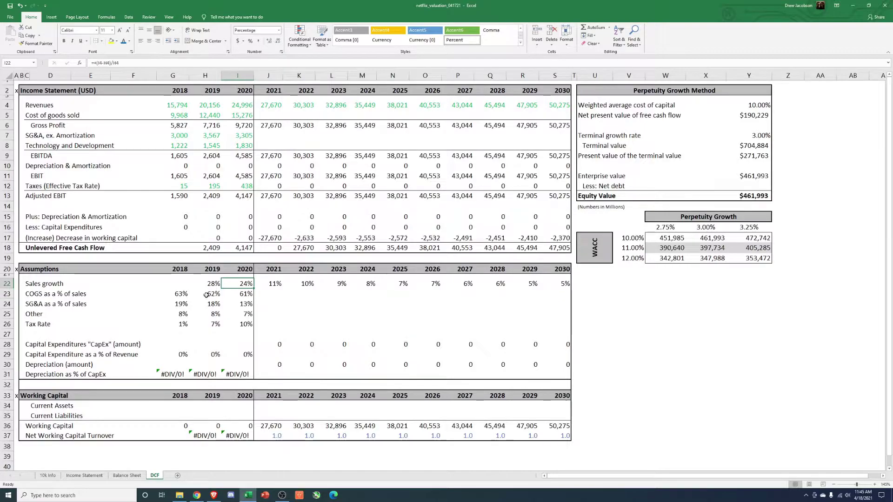
Check the COGS as a % of sales formulas for 2018, 2019 and 2020
click(183, 293)
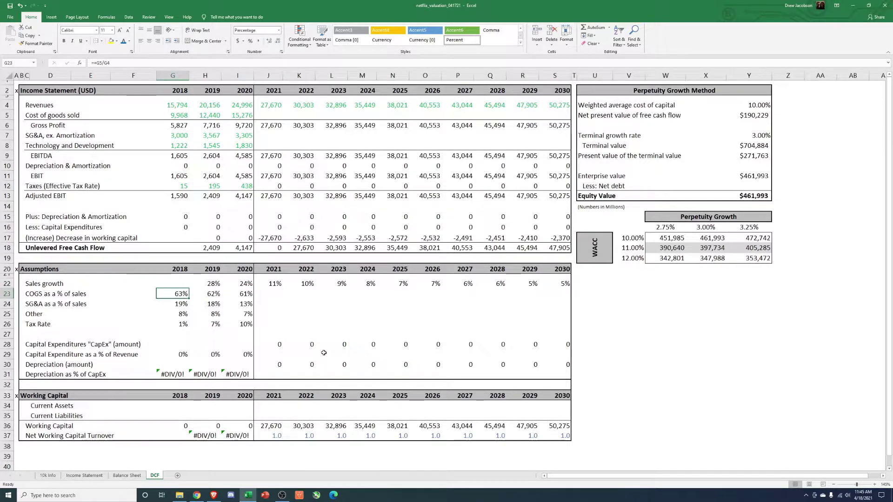
key(F2)
key(Escape)
key(Right)
key(F2)
key(Escape)
key(Right)
key(F2)
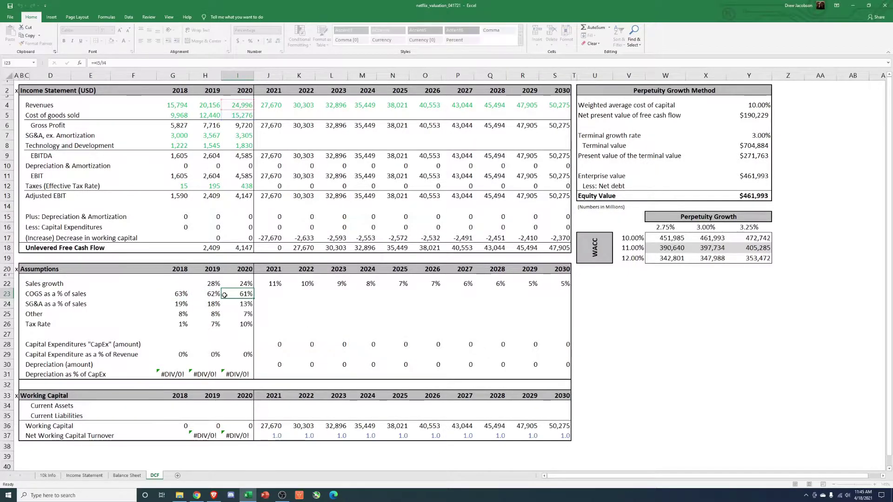
key(Escape)
click(183, 293)
key(shift+Right)
key(shift+Right)
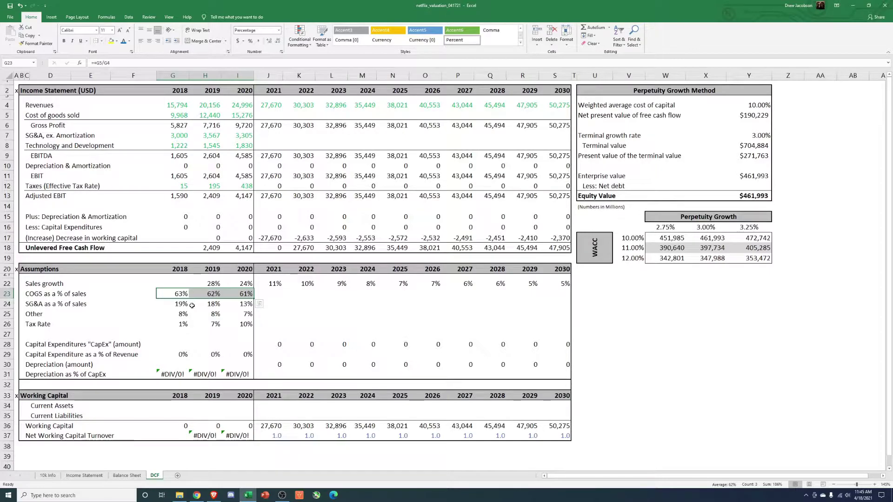
Check the SG&A as a % of sales formulas for 2018, 2019 and 2020
click(181, 306)
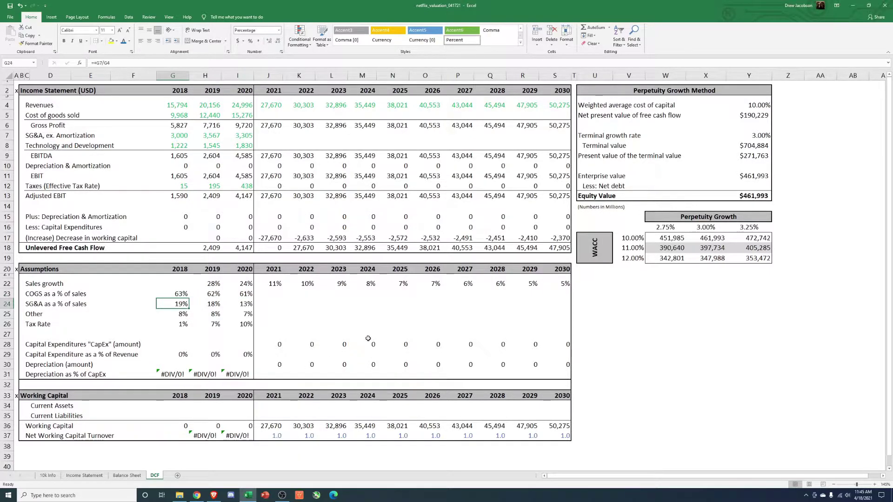
key(F2)
key(Tab)
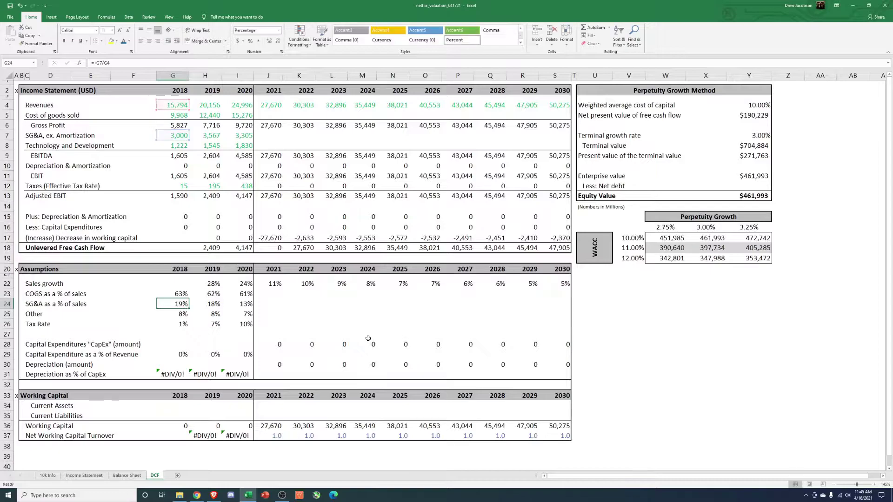
key(F2)
key(Tab)
key(shift+Tab)
key(F2)
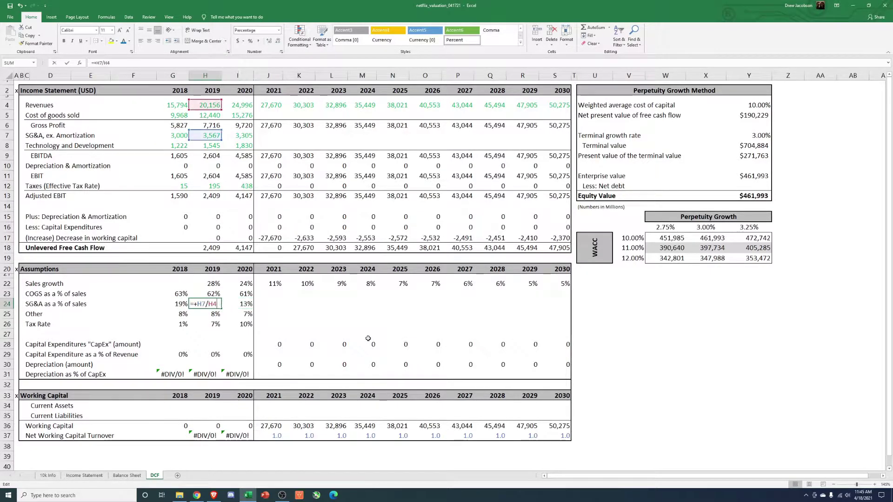
key(shift+Tab)
key(F2)
key(Tab)
key(Tab)
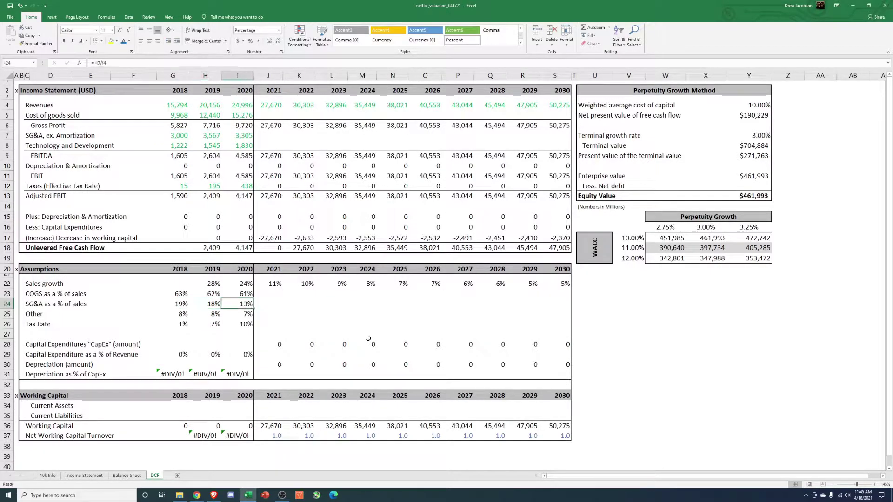
key(shift+Tab)
key(shift+Tab)
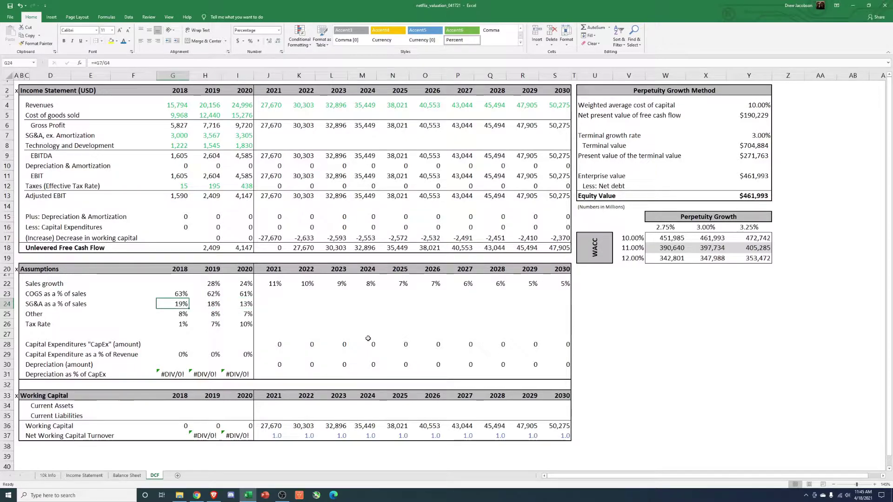
key(Tab)
key(Tab)
Rename the "Other" assumption label in row 25 as "Technology and Development as a % of sales"
key(shift+Tab)
key(shift+Tab)
key(shift+Tab)
key(shift+Tab)
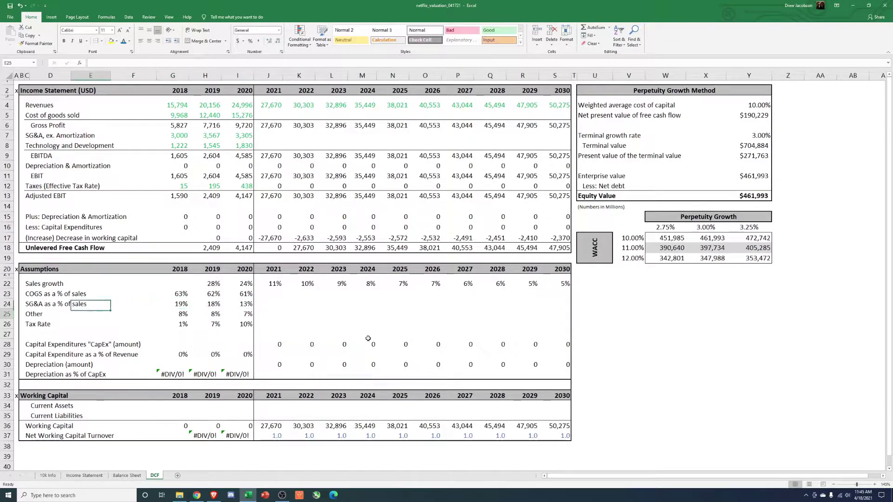
key(shift+Tab)
key(shift+Tab)
text(Tech)
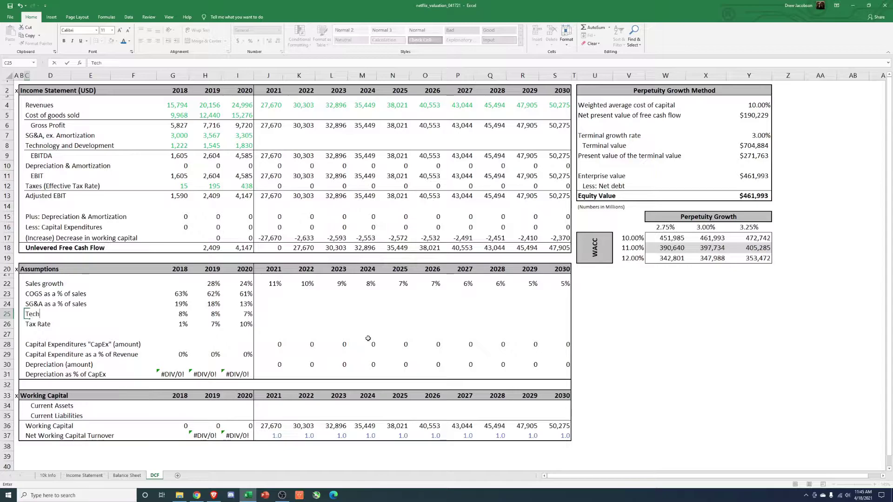
text(noglogy)
key(BackSpace)
key(BackSpace)
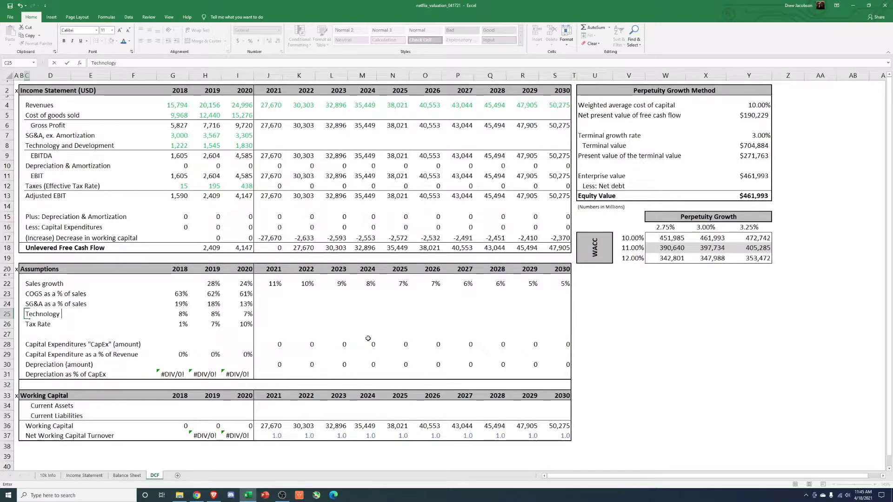
text(Devel)
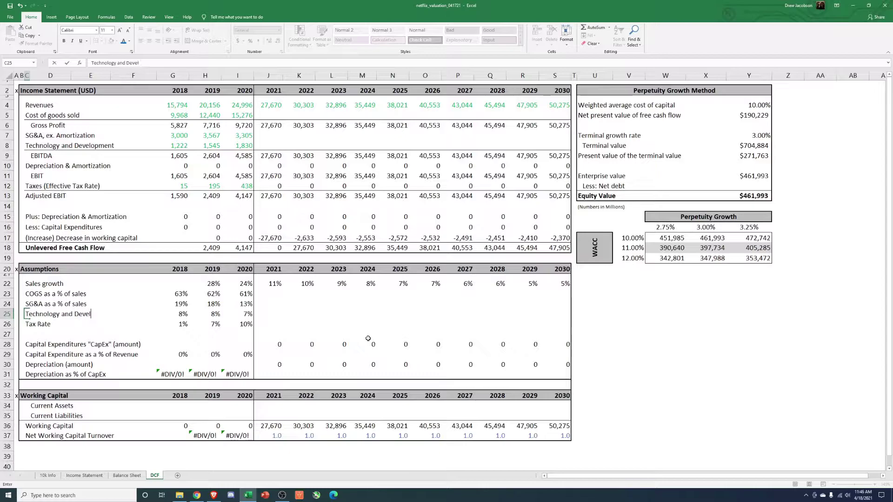
text(opment as a % of Sal)
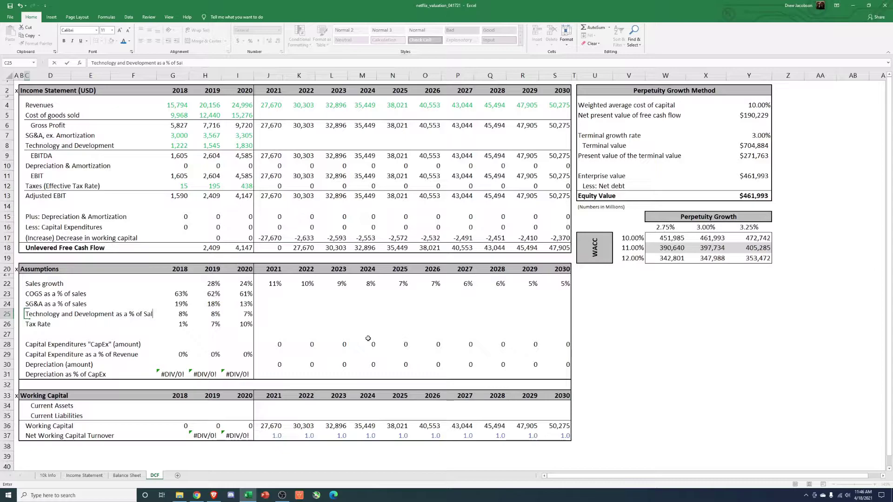
key(BackSpace)
key(BackSpace)
text(sales)
key(Return)
Widen column F so the full Technology and Development label fits beside the 2018 figure
key(Up)
key(Right)
key(Right)
key(Right)
key(Right)
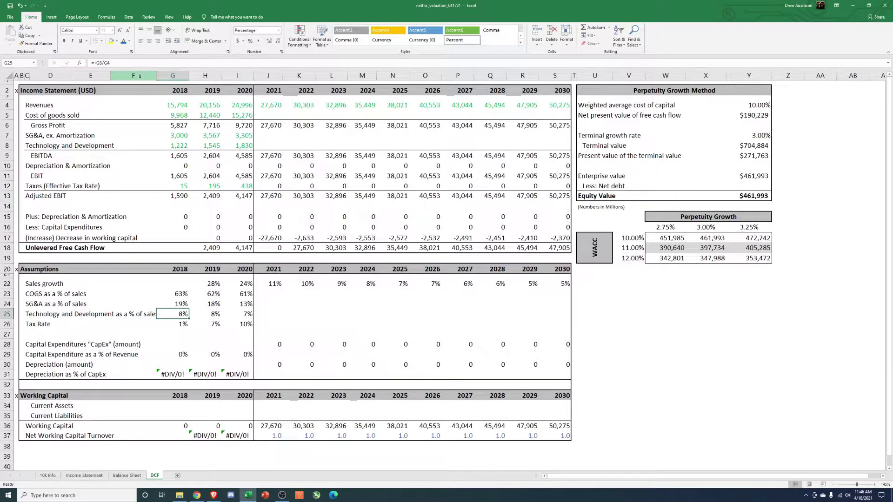
drag(157, 75, 162, 79)
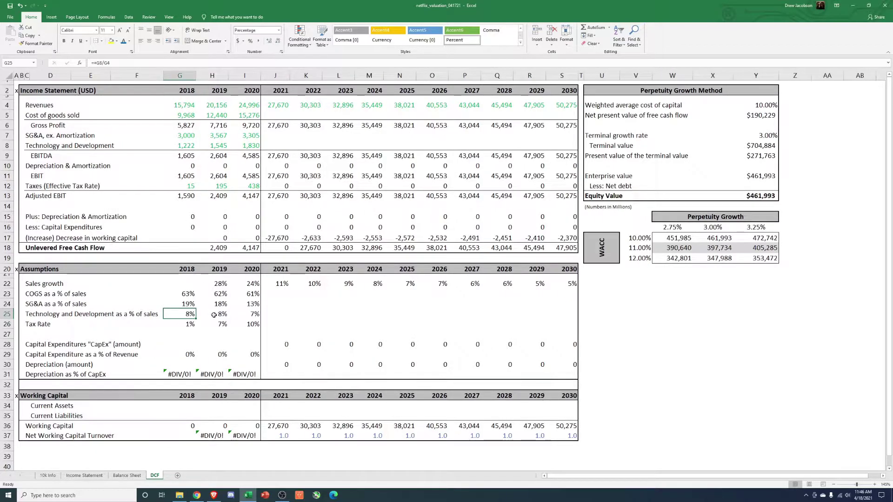
Review the 2018 to 2020 Technology and Development percentages and the Tax Rate formulas
click(240, 314)
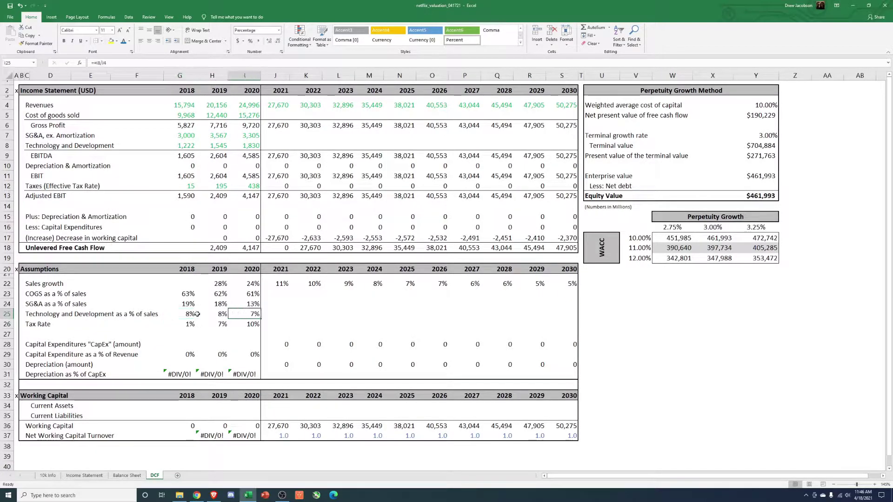
drag(182, 314, 237, 312)
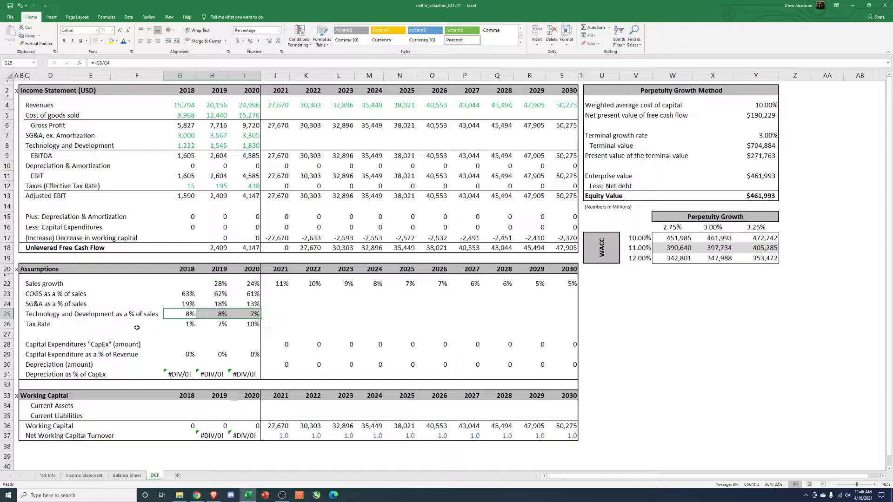
key(Down)
key(Right)
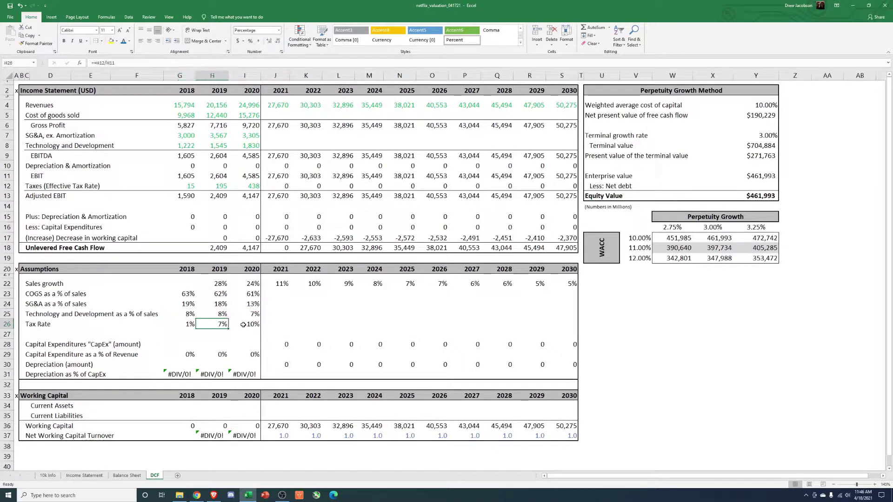
key(Right)
Link the 2018 Capital Expenditures amount in the assumptions to the 2018 PPE figure on the Income Statement sheet
click(194, 348)
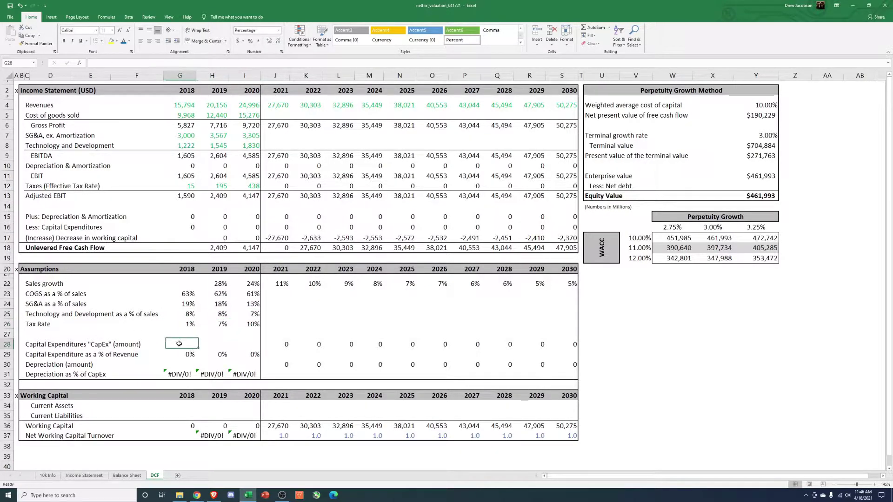
text(+)
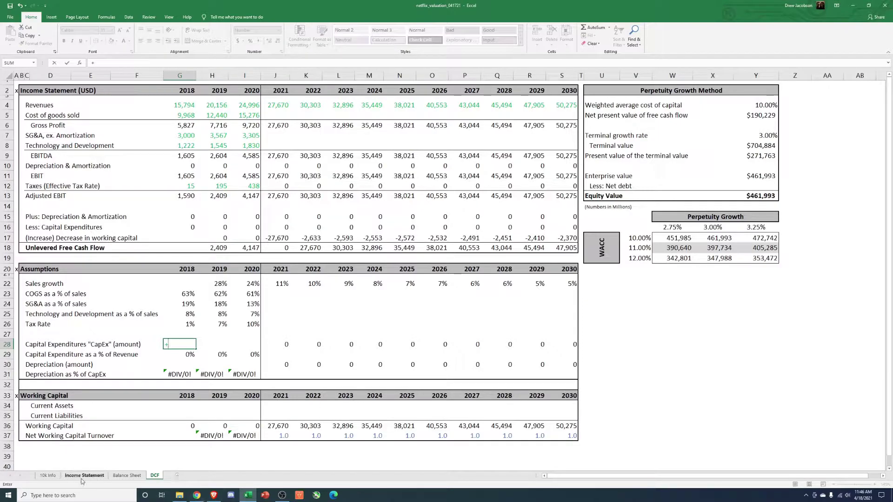
click(84, 476)
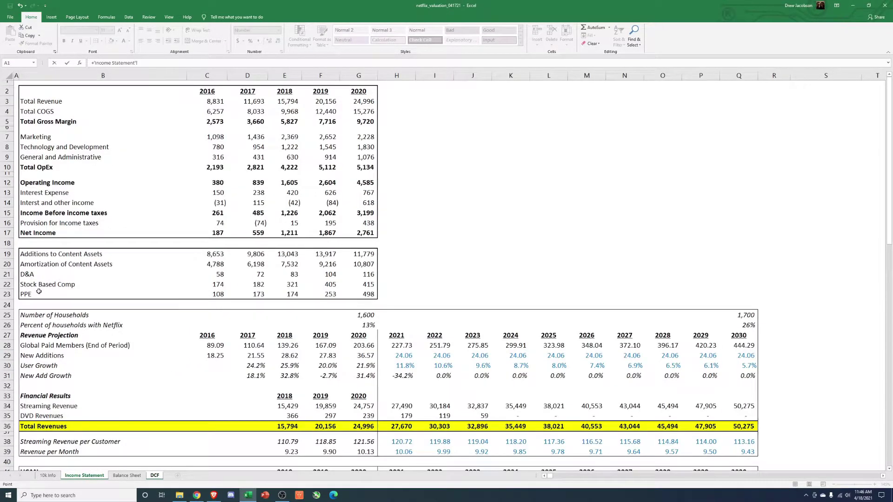
click(292, 295)
key(ctrl+Return)
Copy the 2018 Capital Expenditures link across to 2019 and 2020
key(ctrl+c)
key(Right)
key(shift+Right)
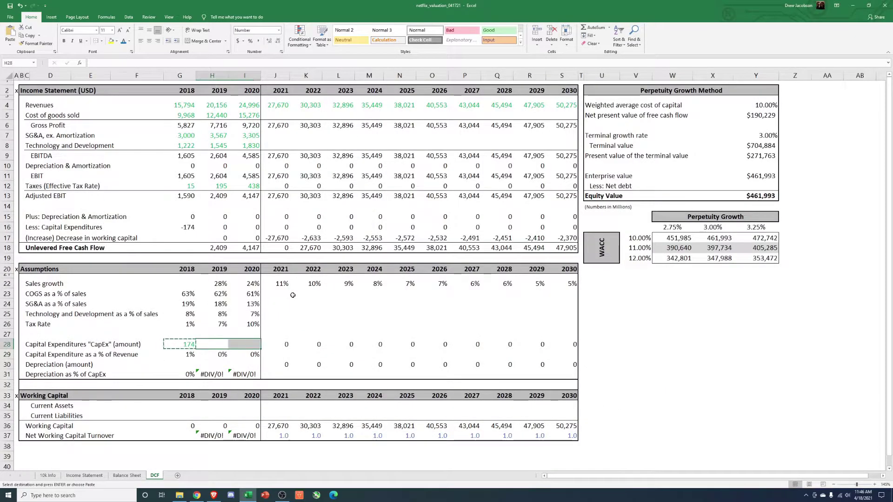
key(ctrl+alt+v)
key(Return)
key(Escape)
key(Left)
key(Right)
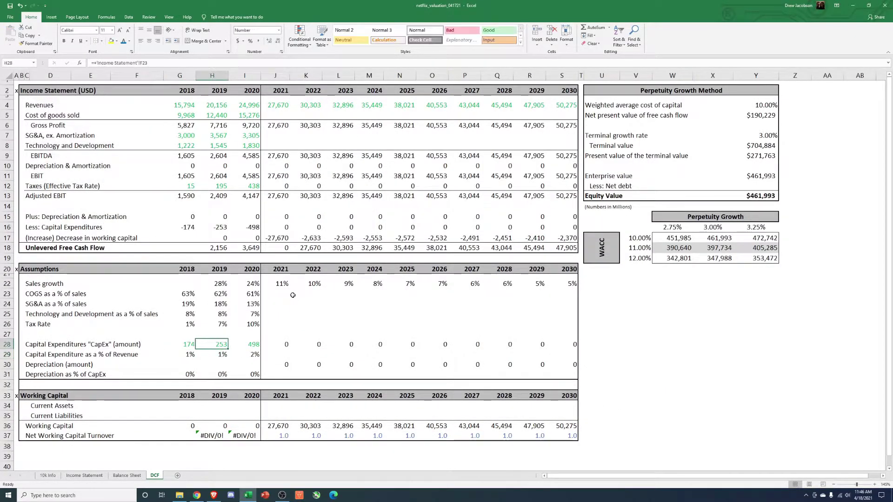
Link the 2018 Depreciation amount in the assumptions to the 2018 D&A figure on the Income Statement sheet
key(Left)
key(Down)
key(Down)
text(+)
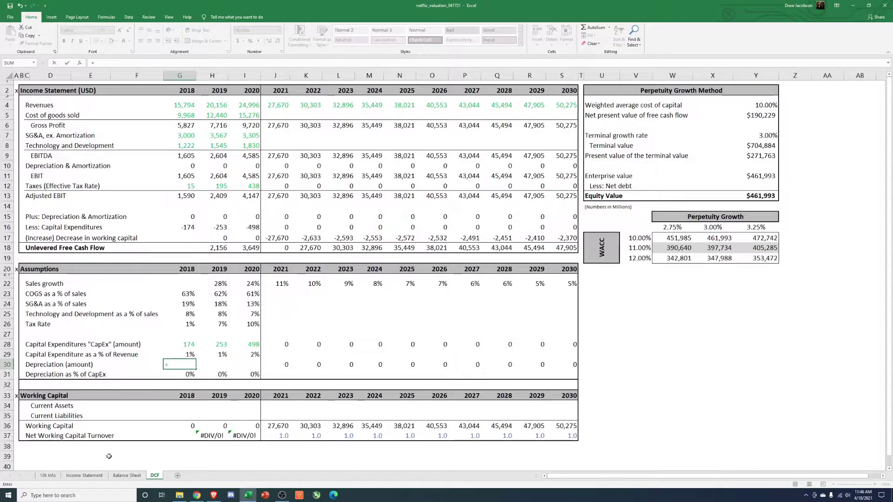
click(84, 475)
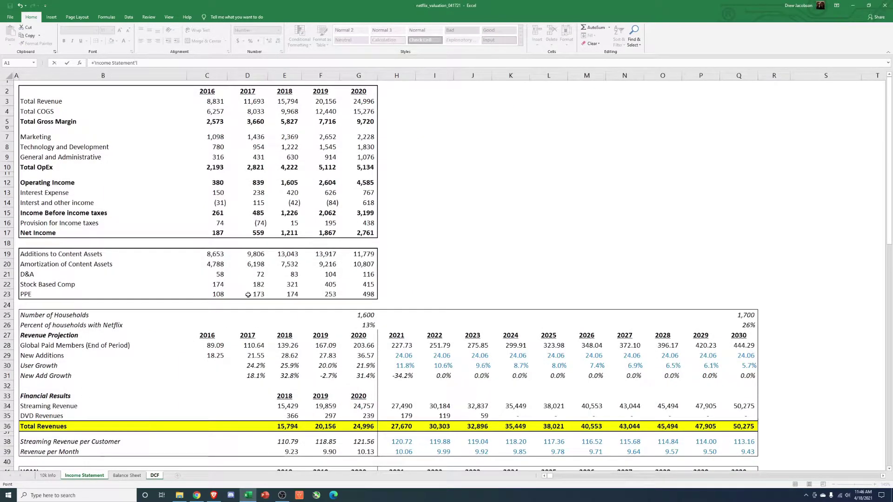
click(288, 275)
key(Return)
key(Up)
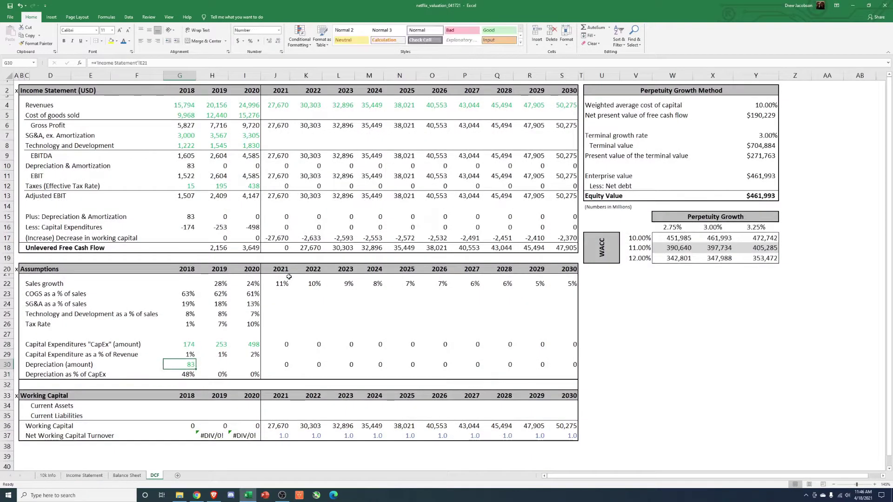
Copy the 2018 Depreciation link across to 2019 and 2020
key(ctrl+c)
key(Right)
key(shift+Right)
key(Return)
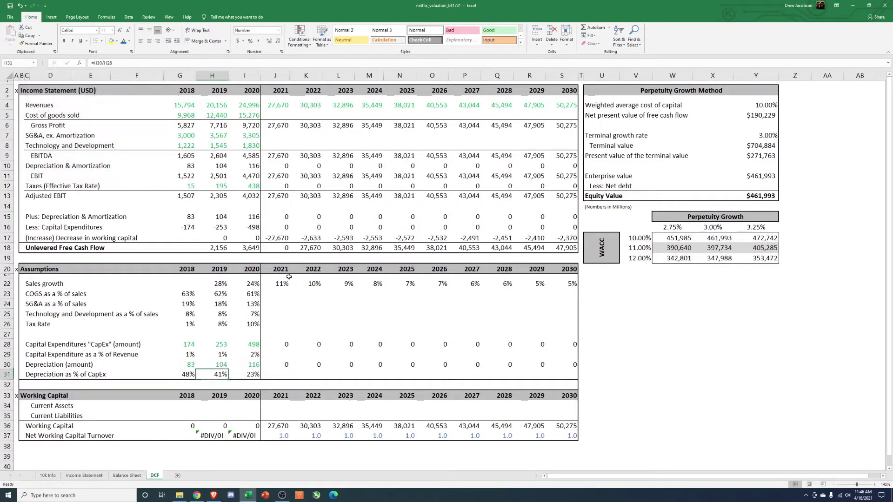
key(Left)
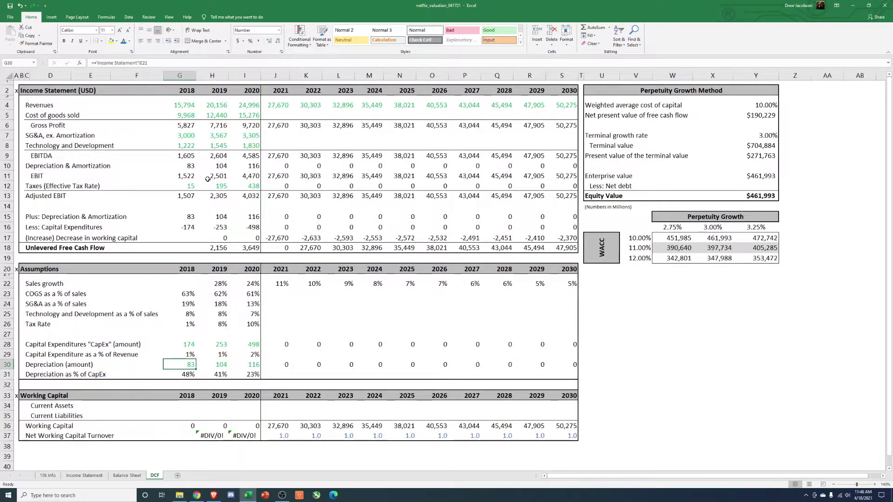
Check the 2018 to 2020 depreciation, EBIT, taxes and capital expenditure rows, plus the 2019 Unlevered Free Cash Flow formula
drag(181, 166, 251, 166)
drag(177, 176, 252, 186)
drag(177, 227, 251, 217)
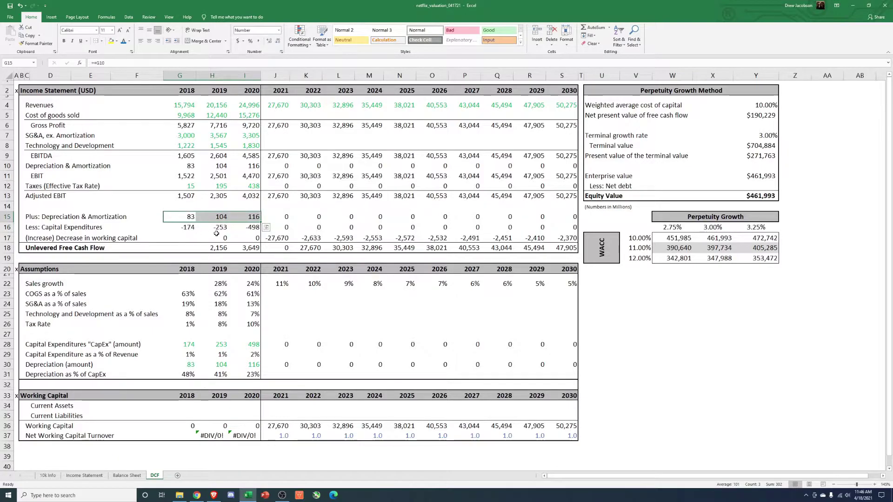
double_click(215, 248)
key(Escape)
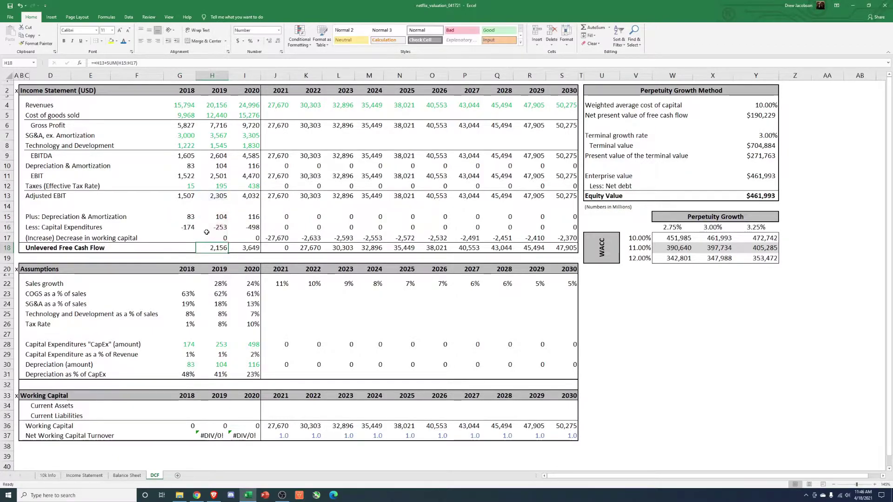
double_click(211, 249)
key(Escape)
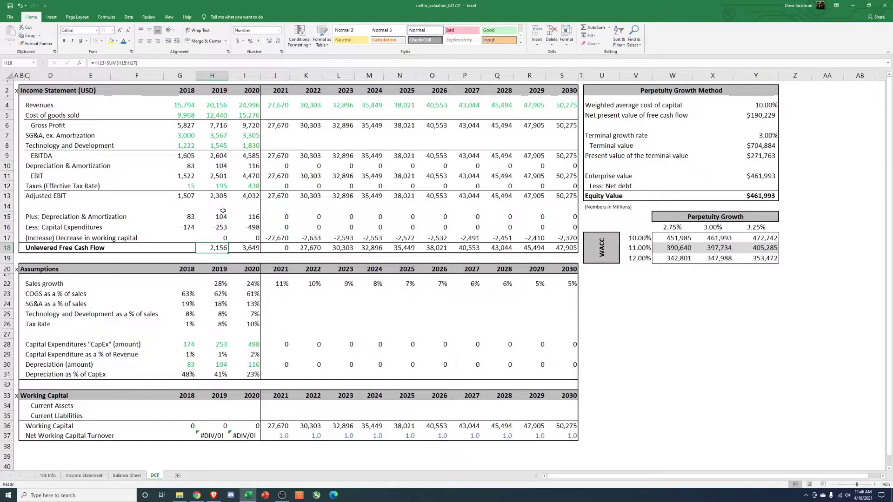
Copy the 2019 Unlevered Free Cash Flow formula into the empty 2018 cell, pasting formulas only
click(186, 248)
click(198, 249)
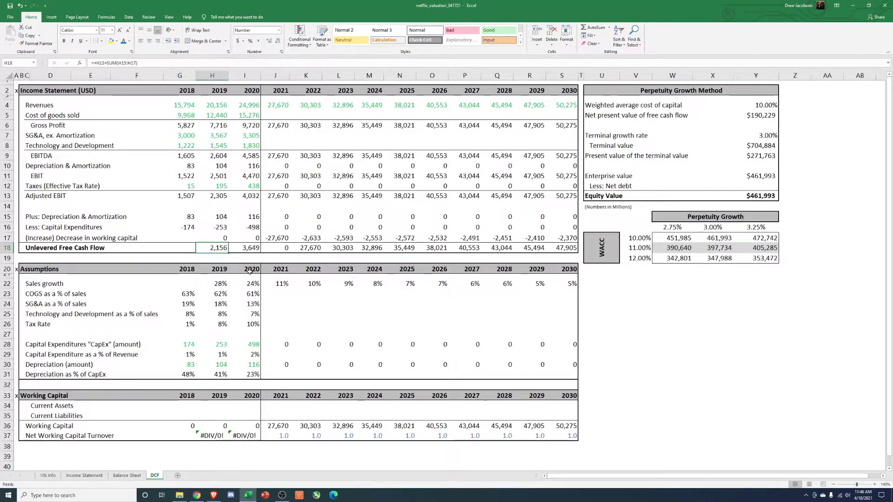
key(ctrl+c)
click(183, 248)
key(ctrl+alt+v)
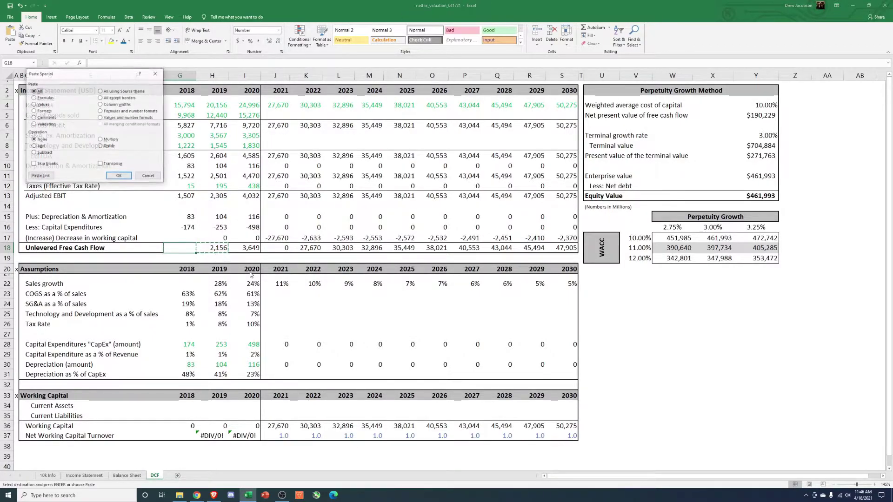
key(f)
key(Return)
key(Escape)
key(Right)
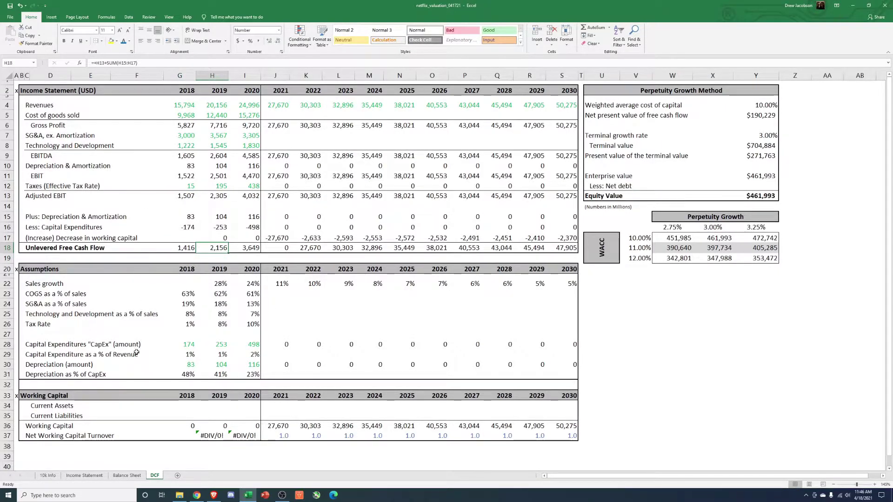
Examine the 2016 to 2020 Additions to Content Assets and Amortization of Content Assets on the Income Statement sheet
click(84, 475)
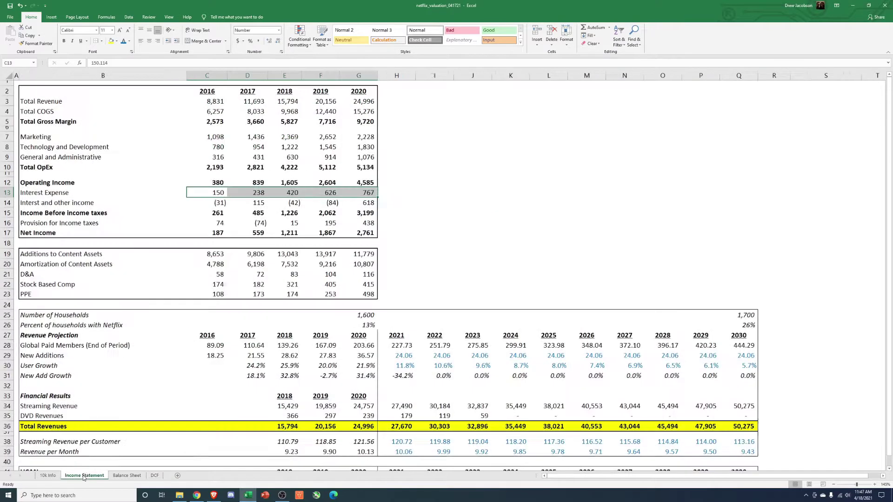
scroll(86, 417, down, 5)
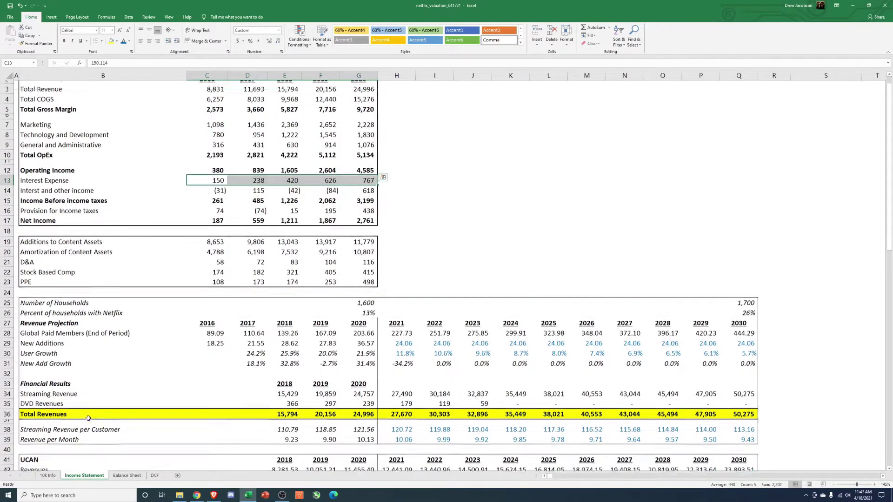
click(48, 475)
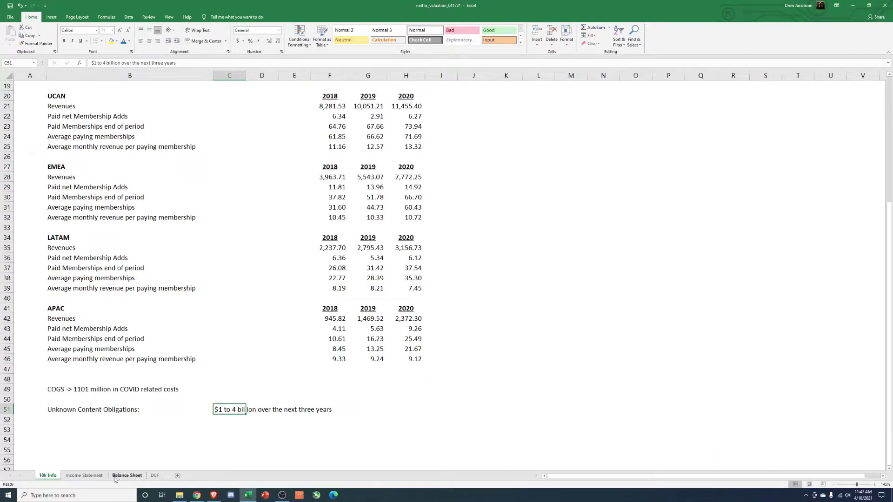
click(84, 475)
scroll(54, 293, up, 4)
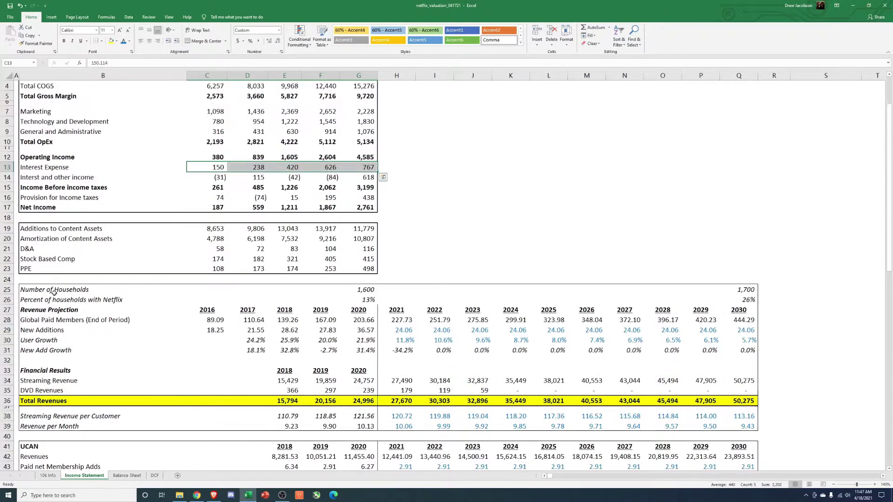
scroll(54, 293, up, 1)
click(4, 255)
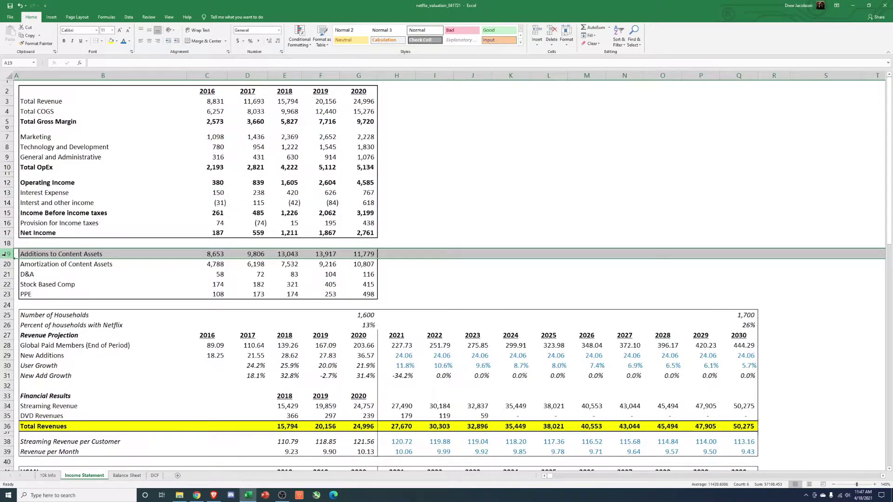
click(213, 255)
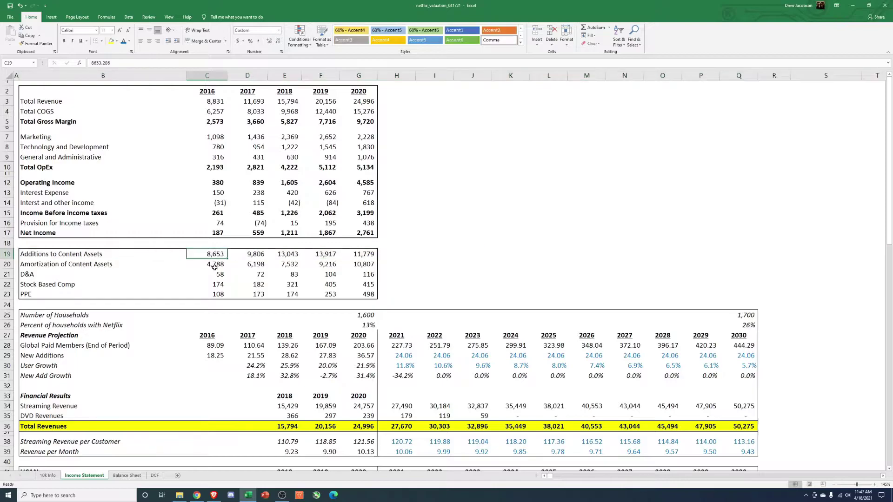
click(250, 256)
click(359, 258)
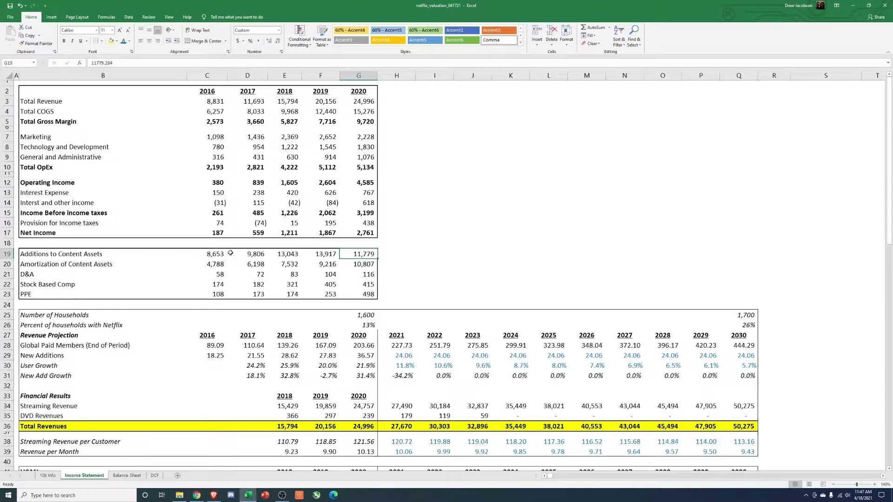
drag(219, 253, 360, 255)
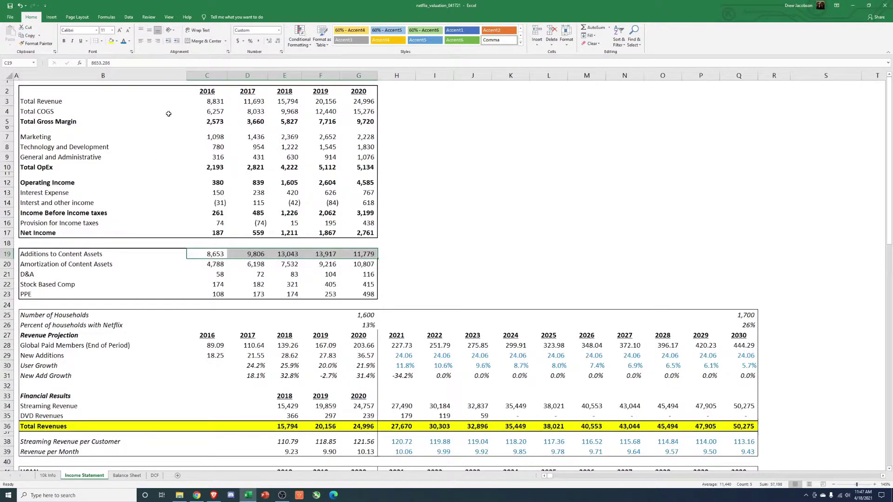
click(340, 265)
drag(217, 265, 365, 265)
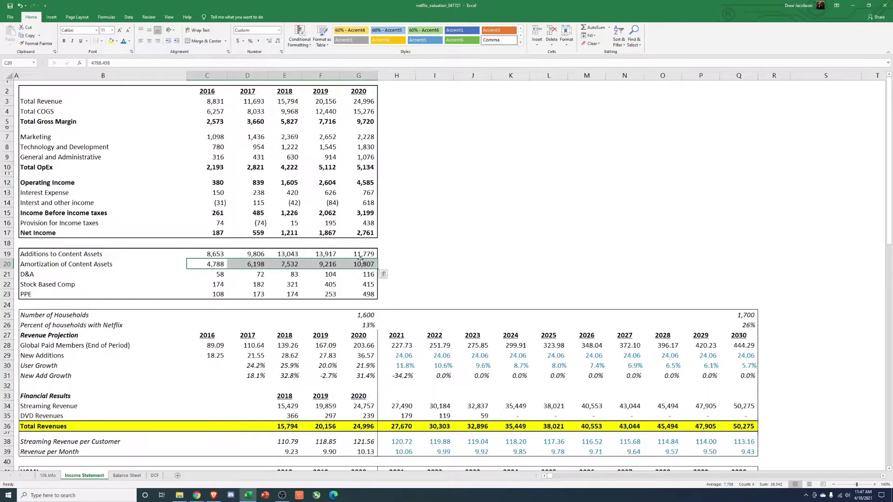
Compare the 2016 to 2020 Total COGS with the Amortization of Content Assets on the Income Statement sheet
drag(214, 112, 382, 120)
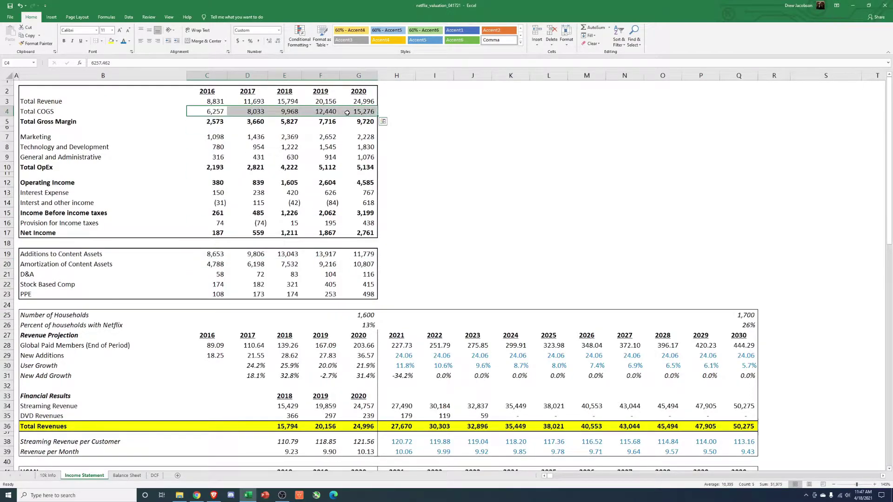
drag(215, 263, 365, 265)
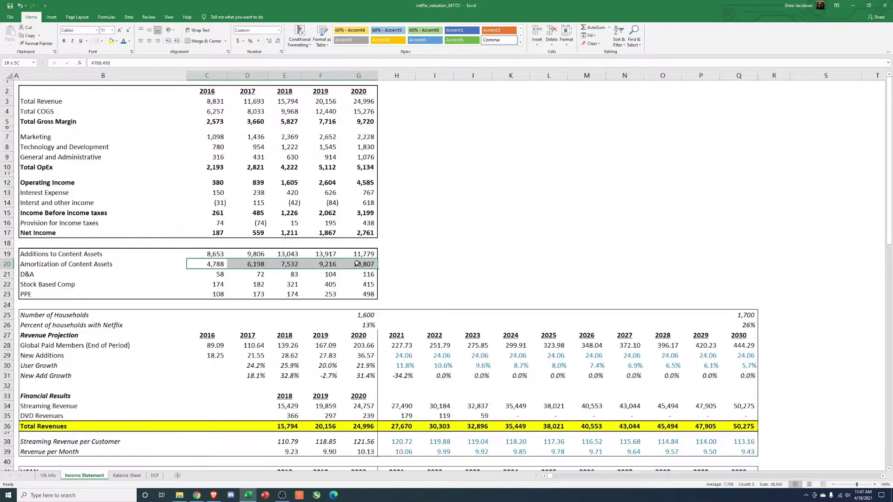
drag(207, 113, 352, 112)
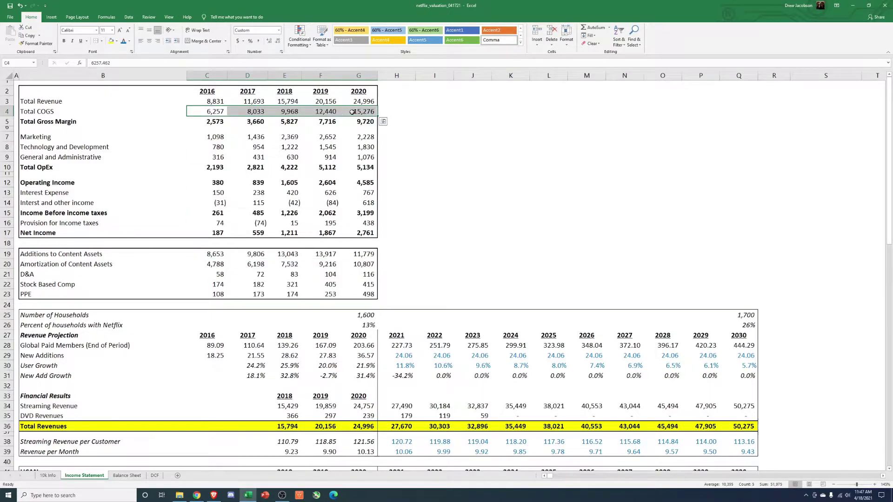
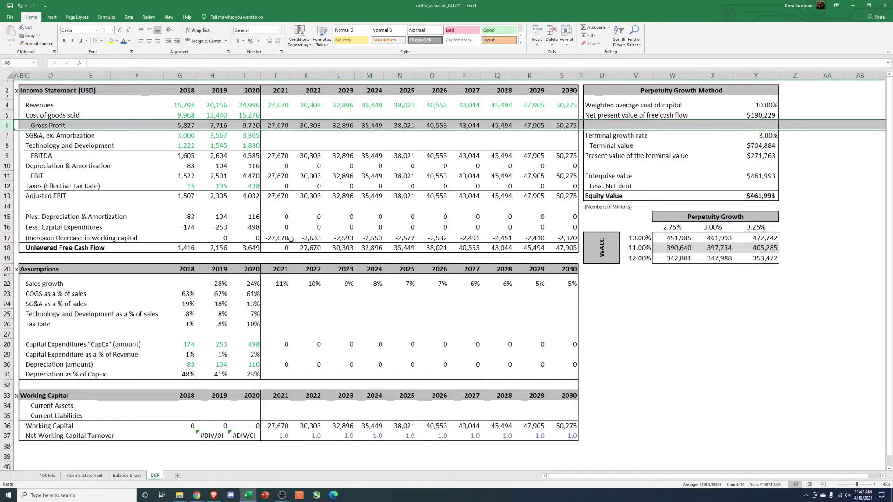
Move the Perpetuity Growth Method block and its WACC sensitivity table below the Working Capital section, starting at cell L39
drag(620, 88, 738, 265)
key(ctrl+c)
scroll(577, 349, down, 5)
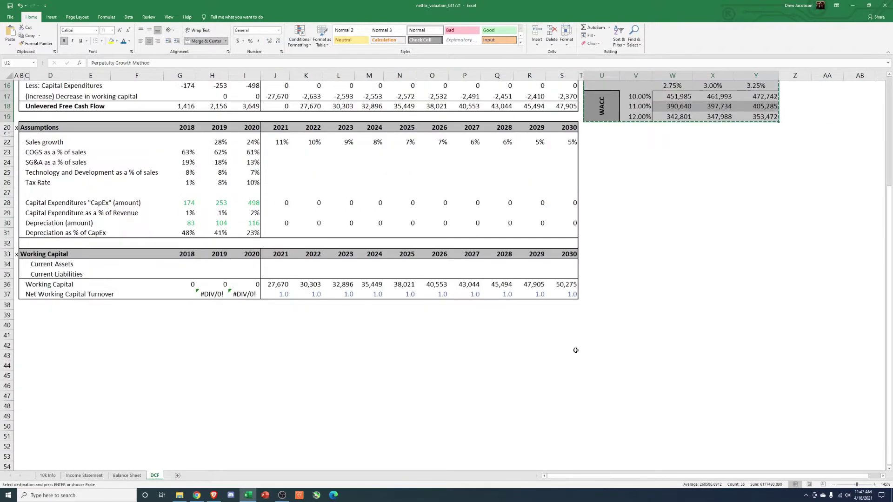
click(337, 317)
key(ctrl+v)
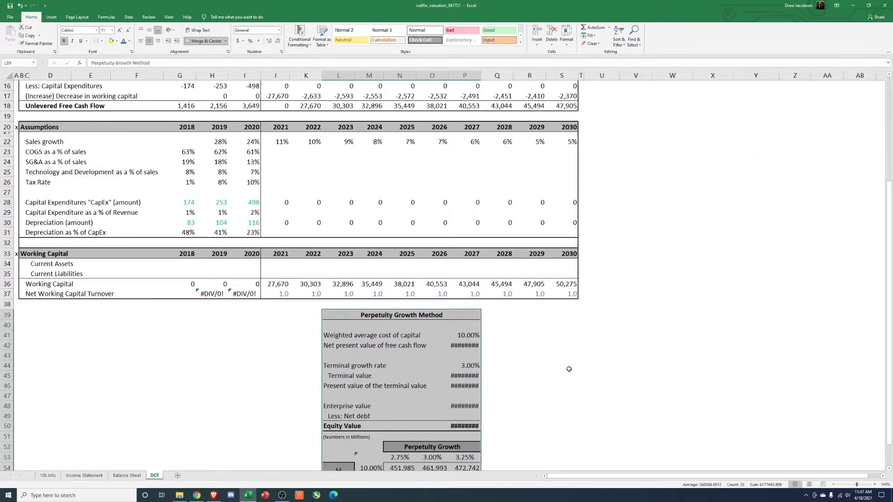
scroll(569, 368, up, 5)
click(281, 495)
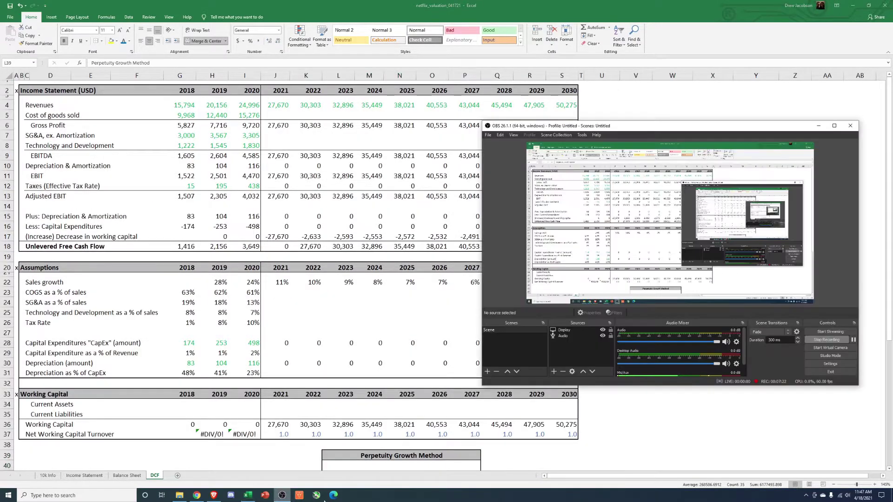
click(818, 125)
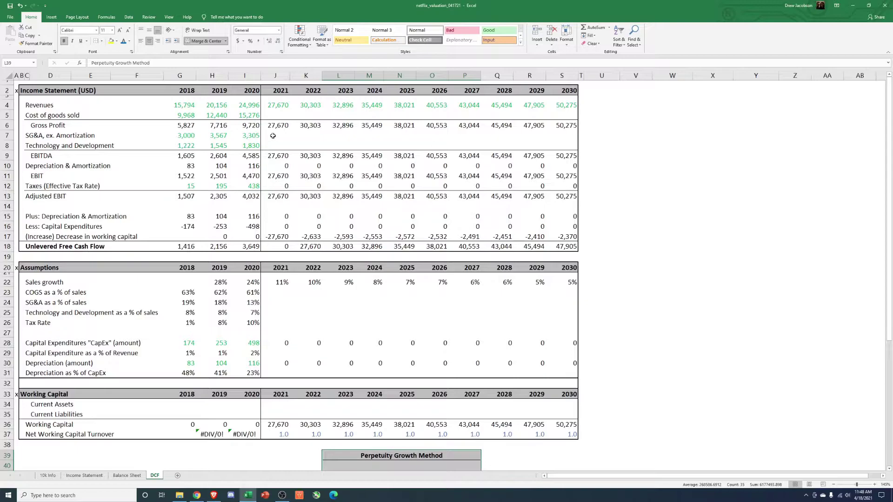
Insert a row above Cost of goods sold on the DCF sheet and label it "Add: Content Amortization"
click(189, 114)
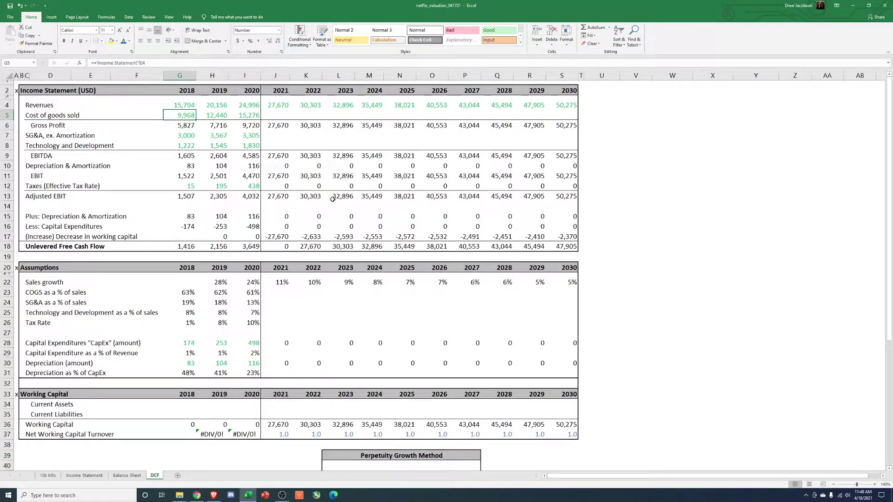
key(shift+space)
key(ctrl+shift+equal)
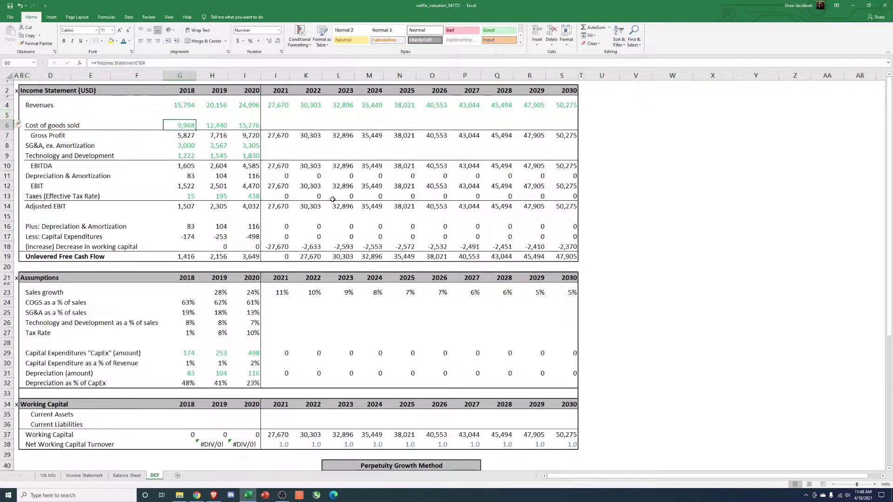
key(Left)
key(Left)
key(Left)
key(Left)
text(Add:)
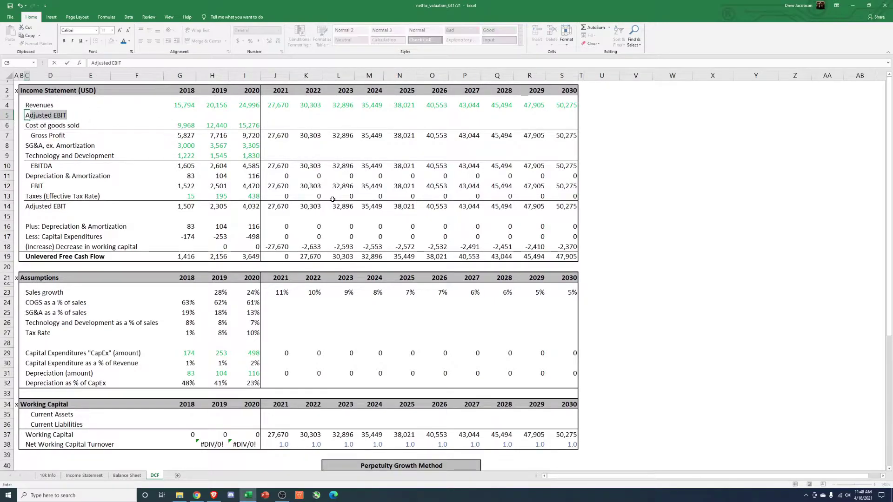
text( Cont)
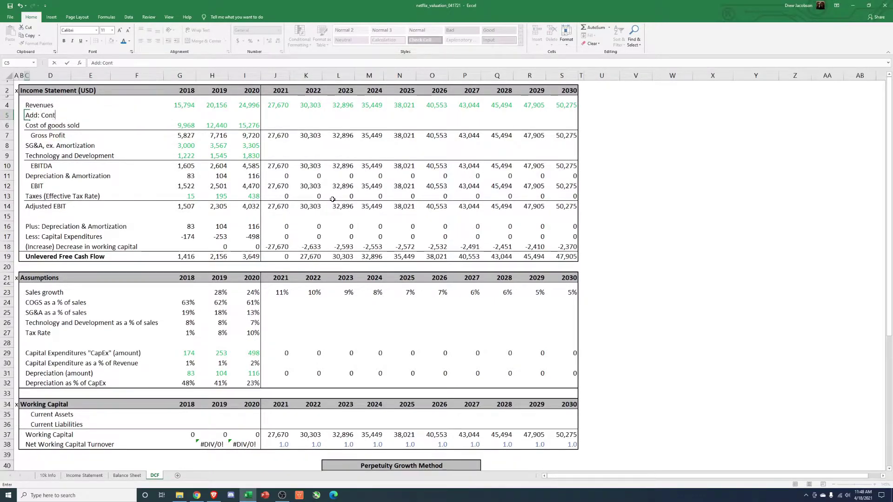
text(ent Amortization)
key(Return)
Extend the 2018 Gross Profit formula to add the content amortization row, as =+G4-G6+G5
key(Right)
key(Right)
key(Right)
key(Right)
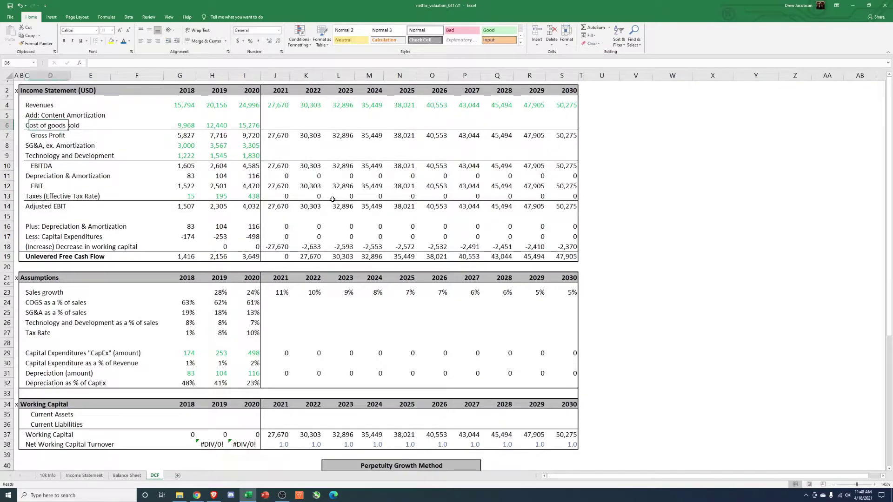
key(Down)
text(=+G4-G6+)
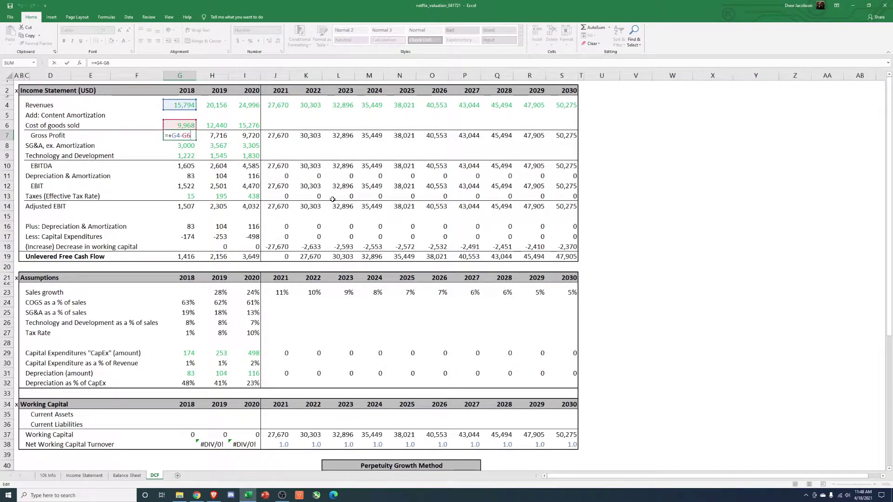
click(186, 115)
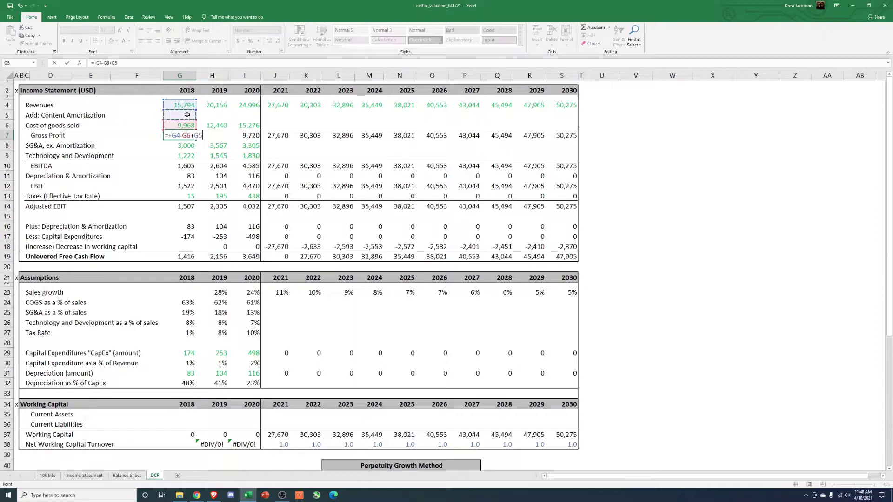
key(ctrl+Return)
Copy the 2018 Gross Profit formula across 2019 to 2030, pasting formulas only
key(ctrl+c)
key(Right)
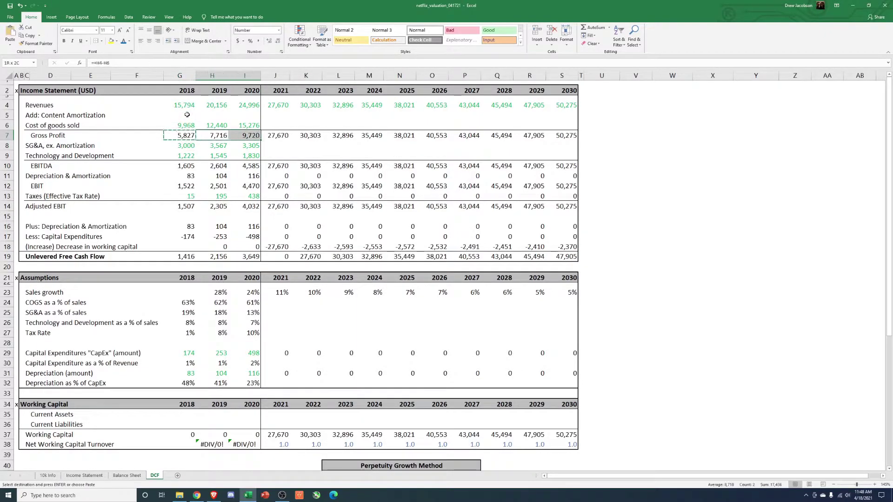
key(shift+Right)
key(shift+Right)
key(shift+Right)
key(shift+Right)
key(shift+Right)
key(shift+Right)
key(shift+Right)
key(shift+Right)
key(shift+Right)
key(shift+Right)
key(shift+Right)
key(ctrl+v)
key(ctrl+alt+v)
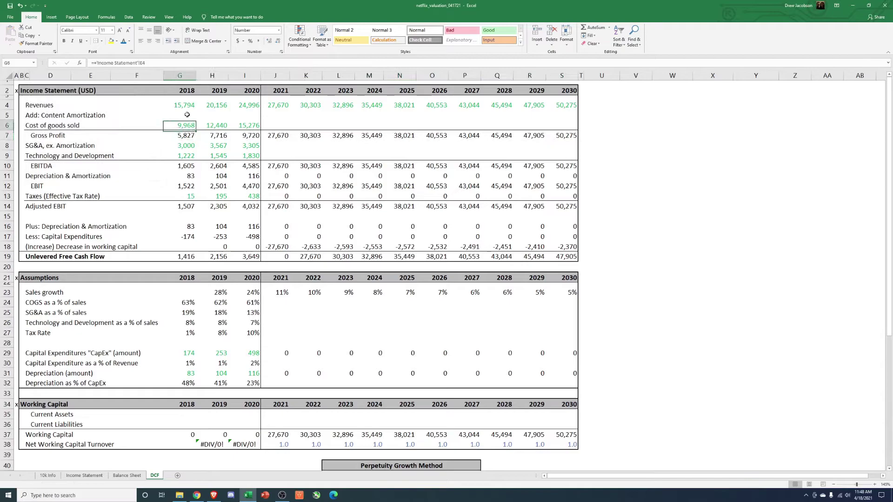
Link the 2018 "Add: Content Amortization" cell to the 2018 Amortization of Content Assets on the Income Statement sheet
click(187, 114)
text(+)
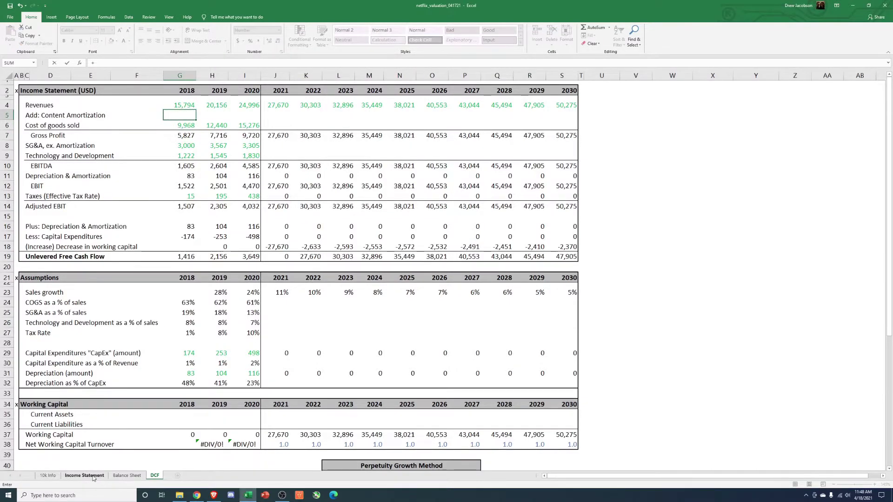
click(84, 475)
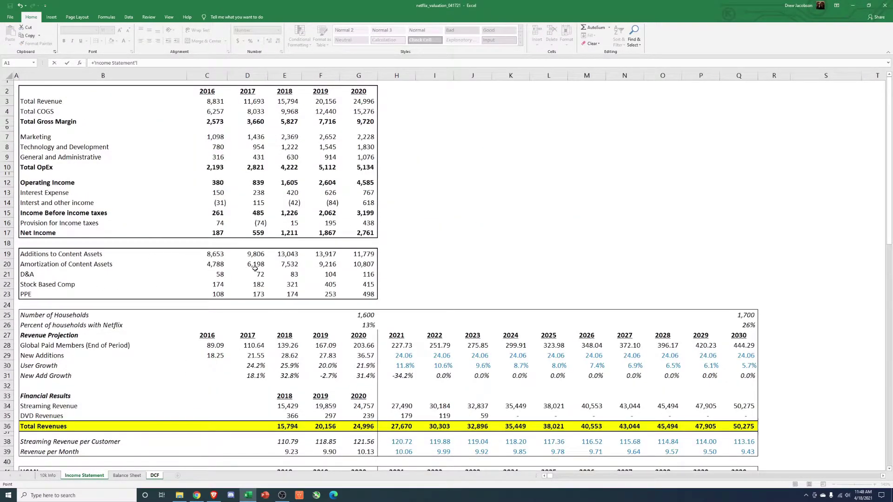
click(295, 264)
key(Return)
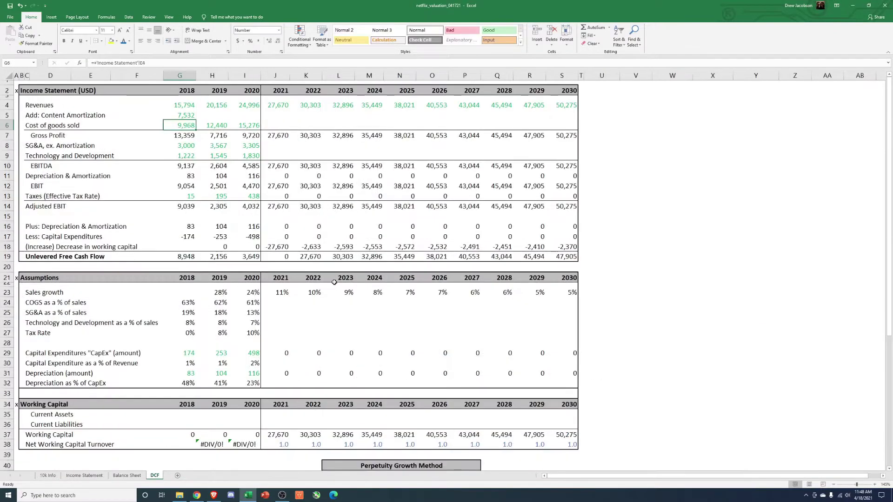
Copy the 2018 "Add: Content Amortization" link across to 2019 and 2020
key(Up)
key(ctrl+c)
key(shift+Right)
key(shift+Right)
key(ctrl+alt+v)
key(Return)
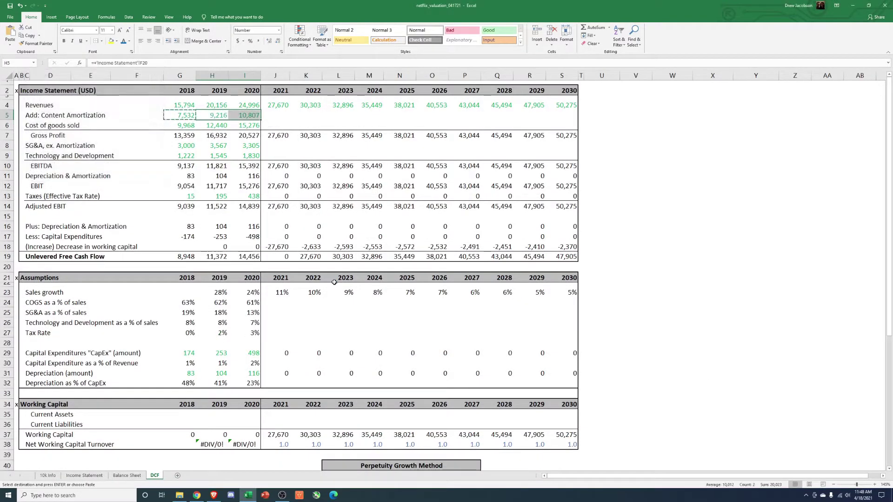
key(Escape)
Check the 2018 to 2020 Gross Profit formulas, Unlevered Free Cash Flow and added content amortization
key(Down)
key(Left)
key(Down)
key(Right)
key(Right)
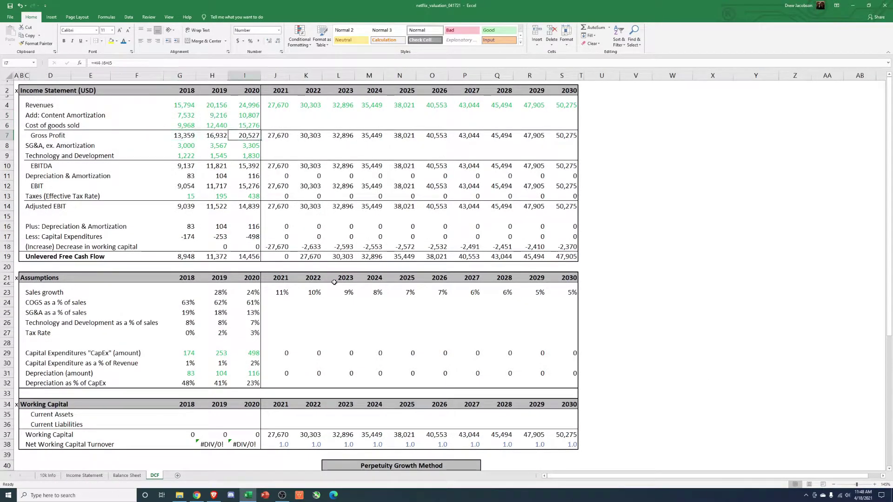
key(Left)
key(Left)
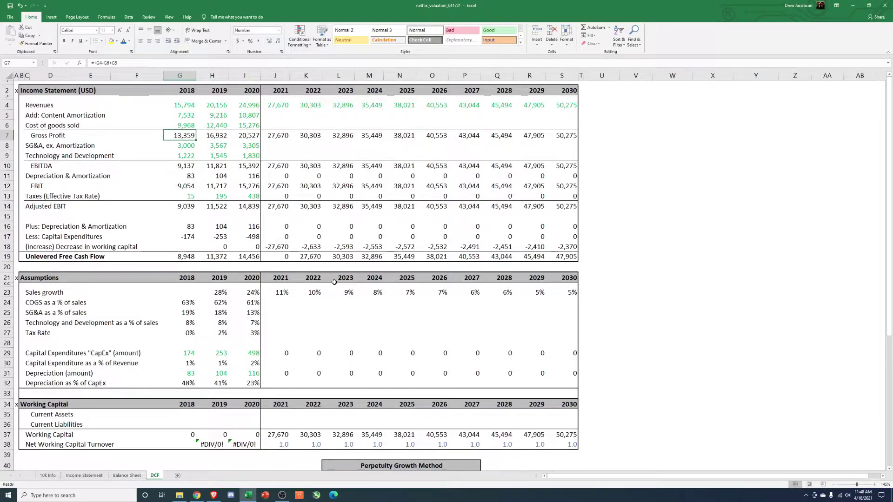
drag(37, 256, 257, 258)
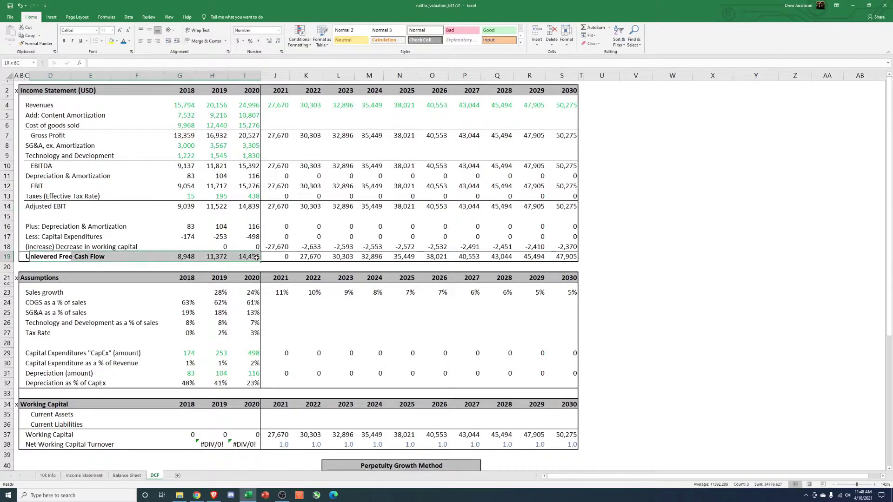
click(191, 116)
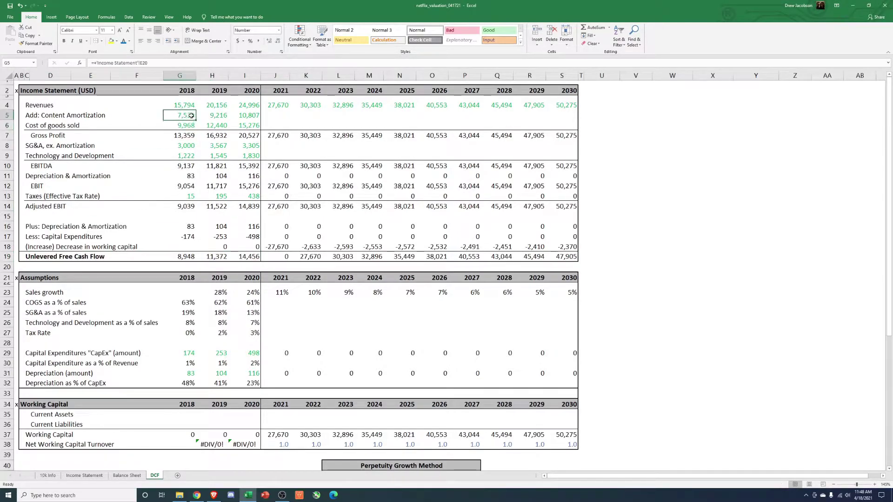
drag(191, 116, 242, 115)
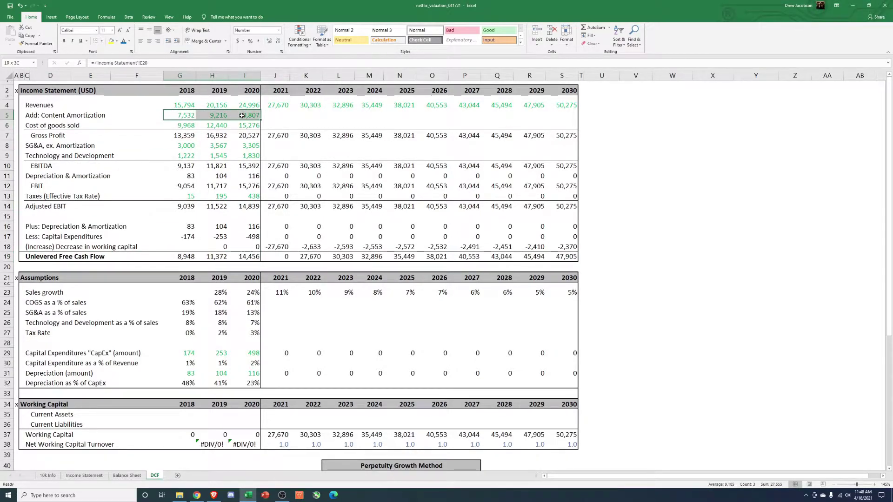
Insert a row between Depreciation & Amortization and EBIT and label it "Amortization of Content"
click(47, 176)
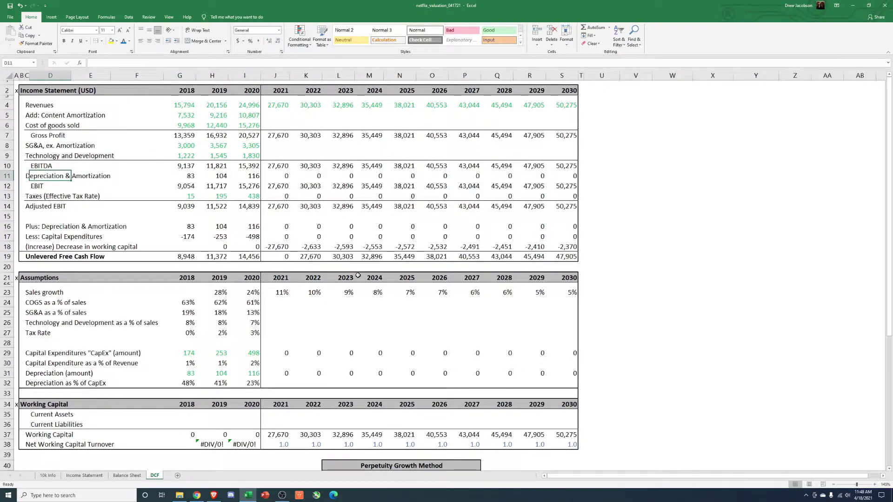
key(Down)
key(shift+space)
key(ctrl+shift+plus)
key(Down)
key(Left)
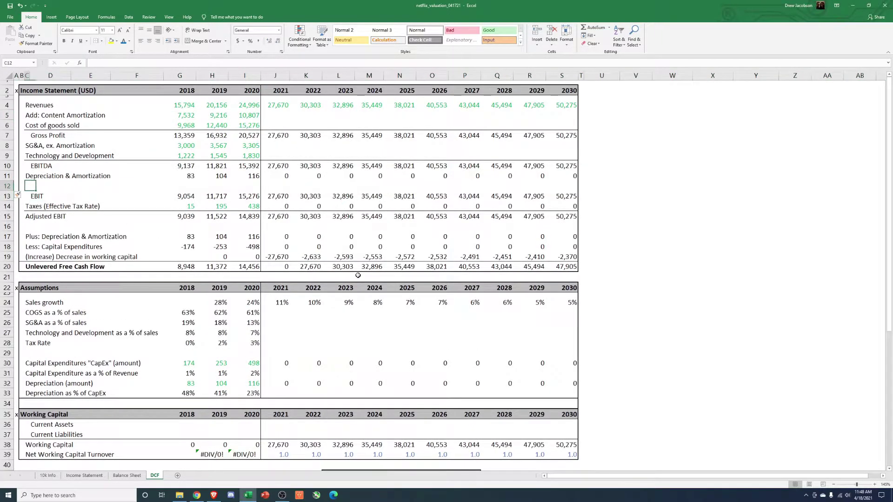
text(Am)
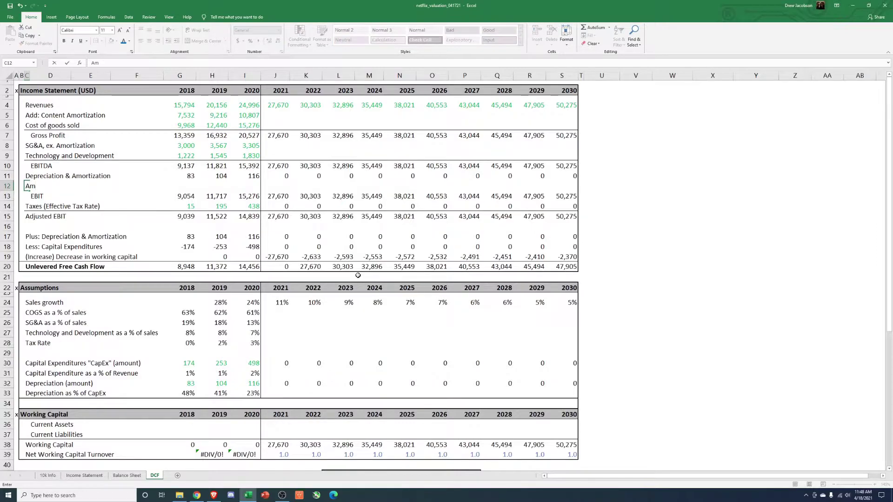
text(ortization of Content)
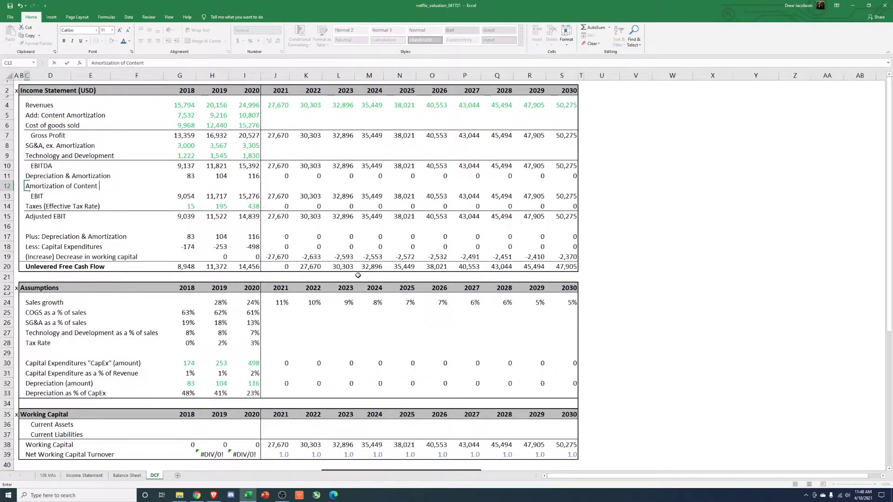
key(Return)
Link the 2018 "Amortization of Content" cell above EBIT to the 2018 Amortization of Content Assets on the Income Statement sheet
key(Up)
key(Right)
key(Right)
key(Right)
key(Right)
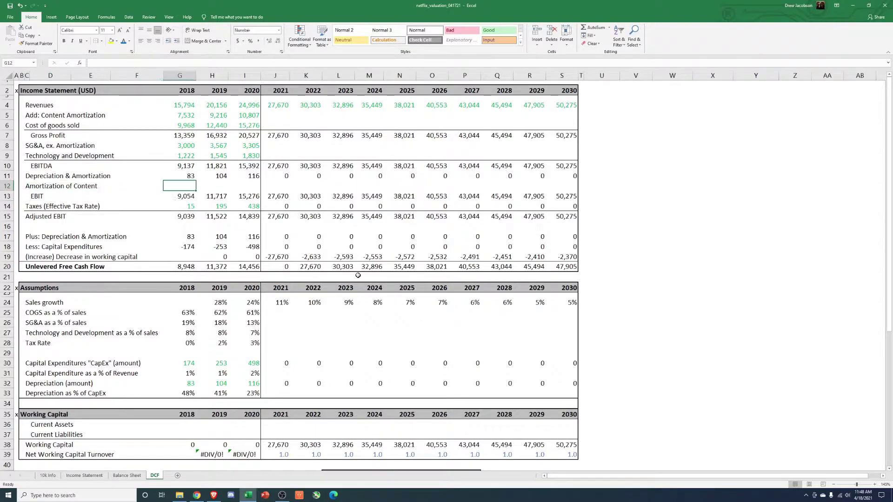
text(+)
click(82, 475)
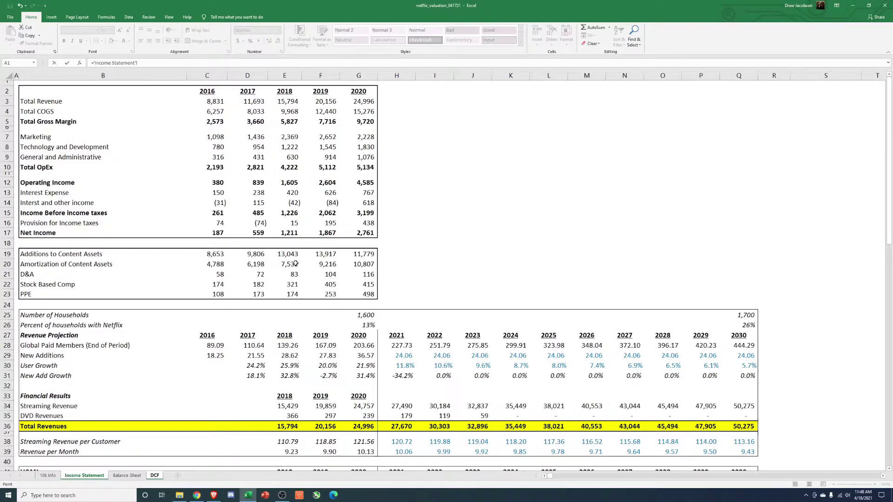
click(295, 264)
key(Return)
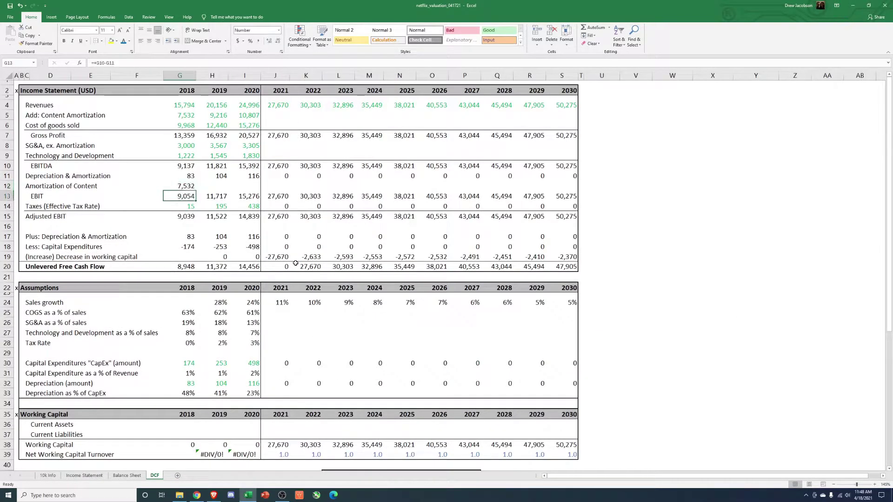
Extend the 2018 EBIT formula to subtract Amortization of Content, as =+G10-G11-G12, and copy that cell
key(F2)
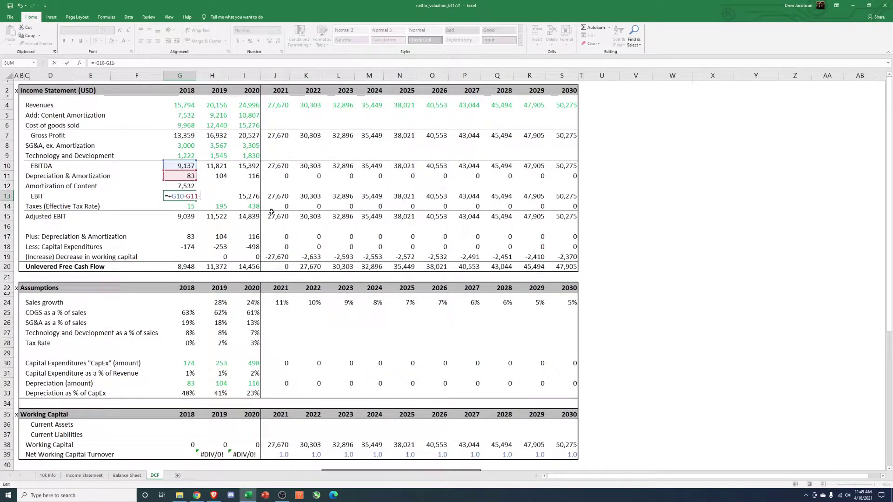
click(182, 185)
key(Return)
key(Up)
key(ctrl+c)
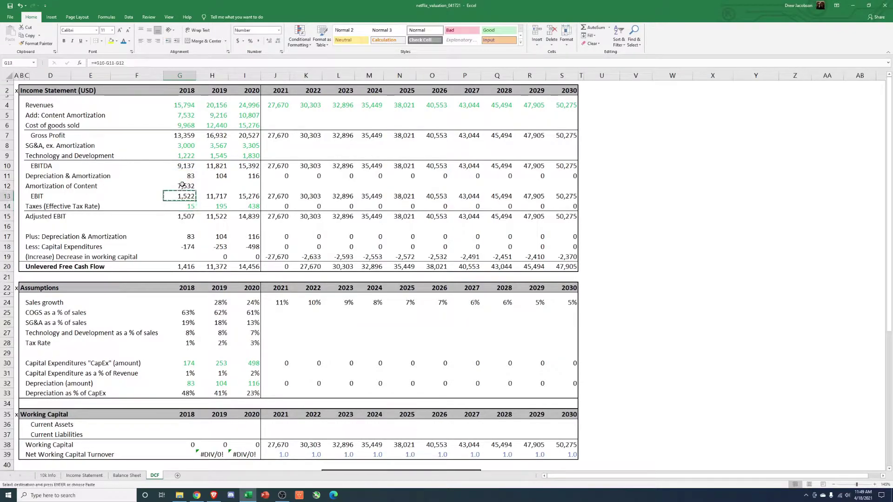
Paste the copied 2018 EBIT formula across the 2018 to 2020 EBIT cells
key(shift+Right)
key(shift+Right)
key(ctrl+alt+v)
key(Return)
key(Escape)
Copy the 2018 Amortization of Content link above EBIT into the 2019 and 2020 cells
key(Up)
key(ctrl+c)
key(Right)
key(shift+Right)
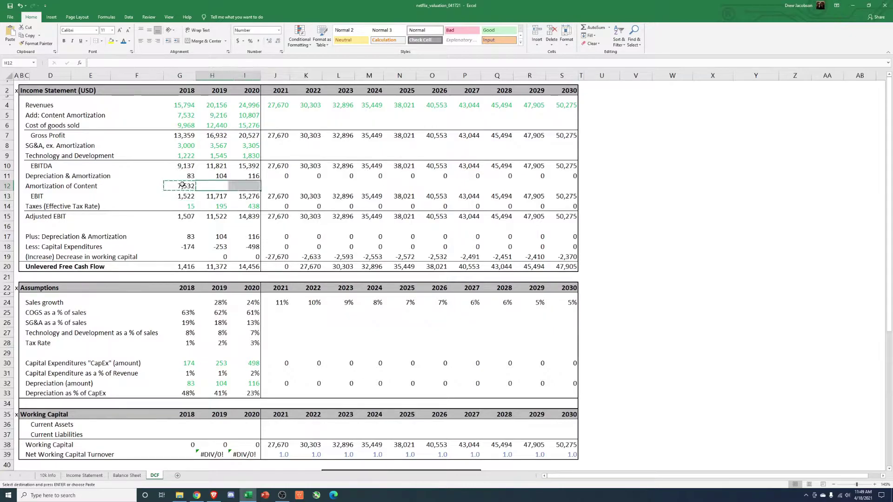
key(ctrl+alt+v)
key(Return)
key(Escape)
Set the font colour of the 2018 to 2020 Amortization of Content values above EBIT to green
key(Left)
key(shift+Right)
key(shift+Right)
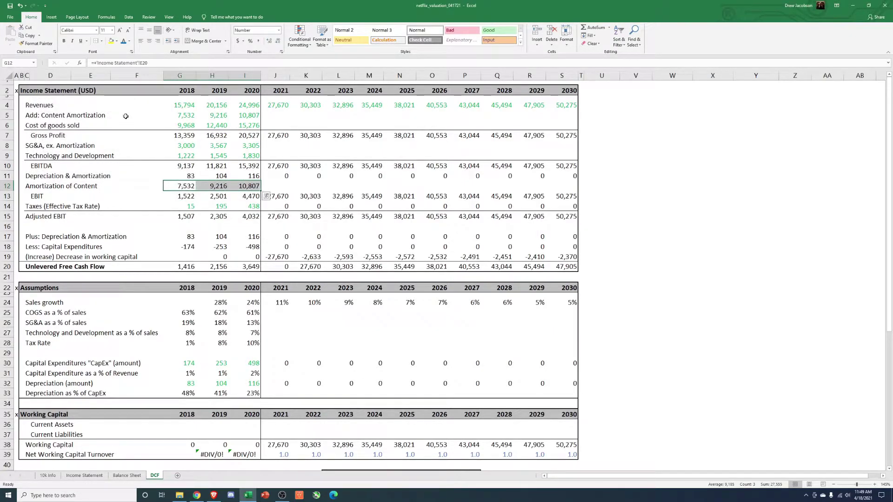
click(117, 41)
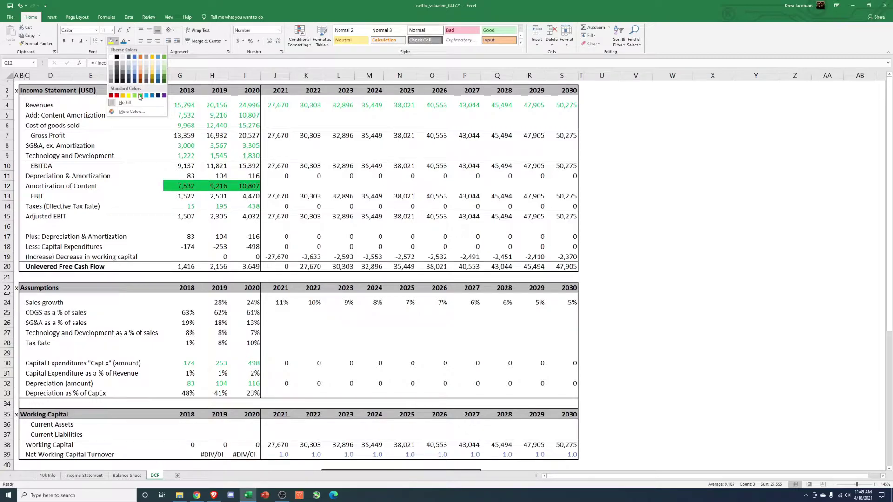
click(130, 41)
click(154, 105)
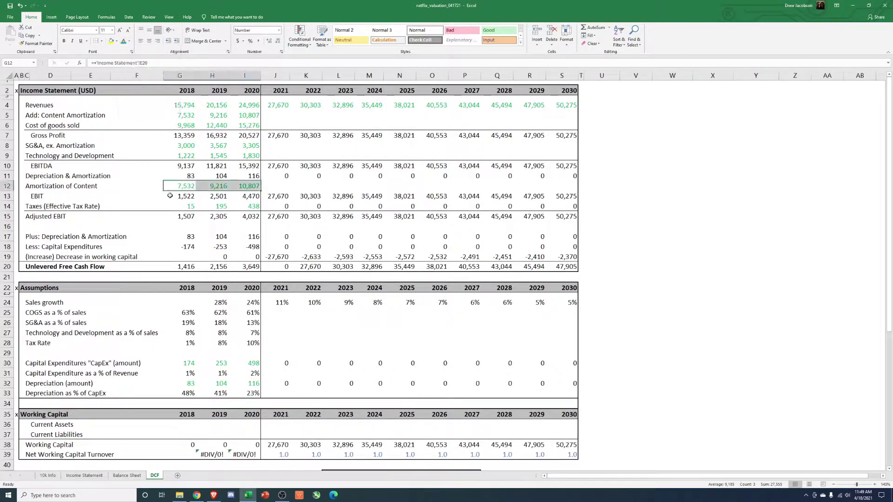
Insert a row above "Less: Capital Expenditures" and label it "Plus: Amortization of Conent"
click(27, 247)
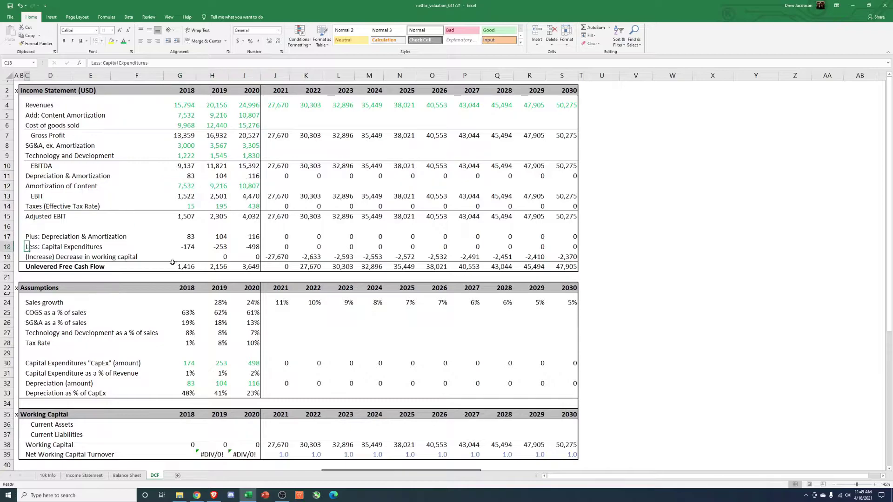
key(shift+space)
key(ctrl+shift+plus)
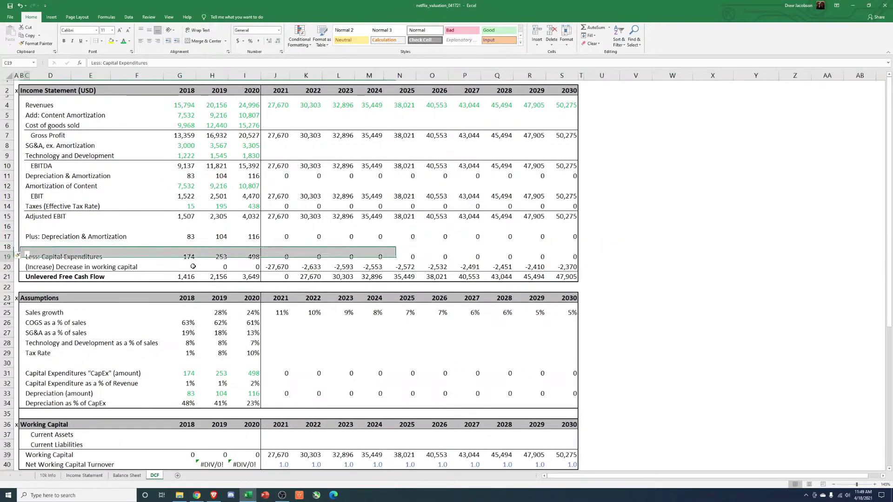
text(Plus:)
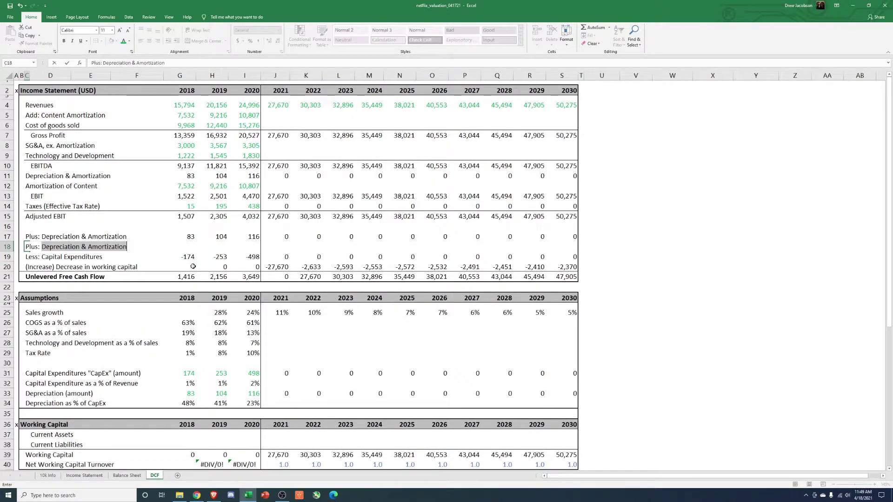
text( Amortiz)
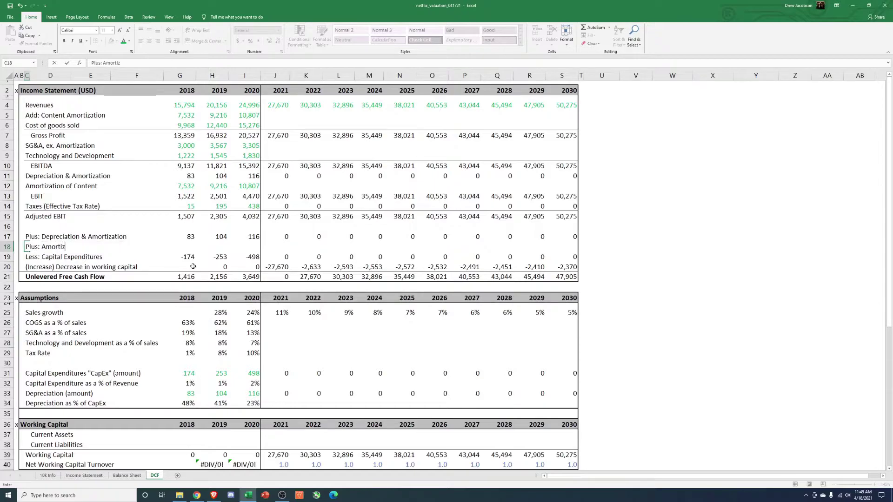
text(ation of Conent)
key(Right)
key(Right)
key(Right)
key(Right)
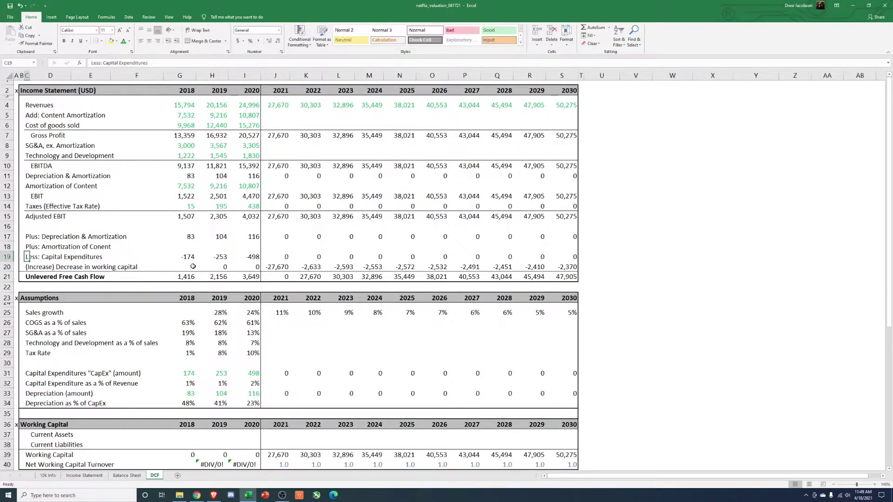
text(+)
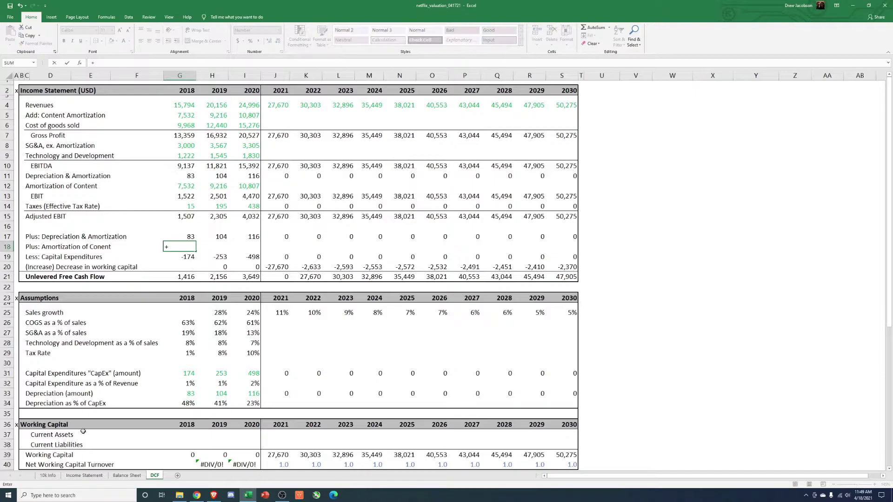
click(95, 476)
key(Escape)
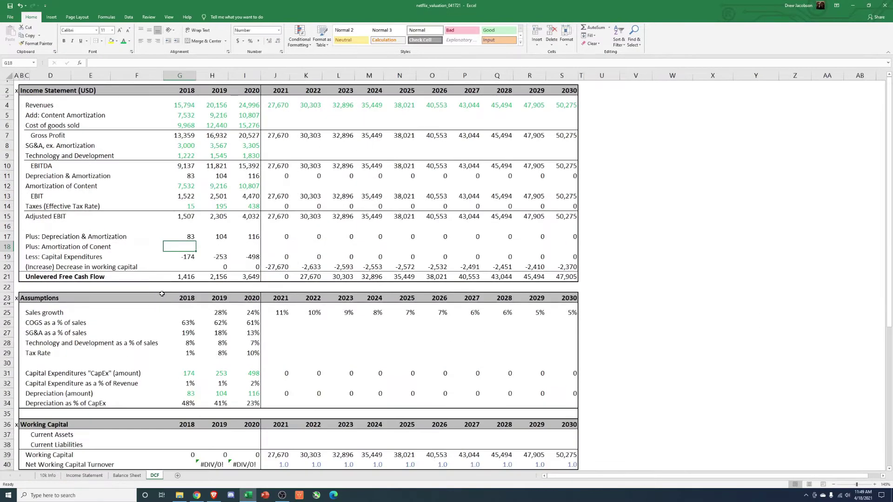
Link the 2018 "Plus: Amortization of Conent" cell to the 2018 Amortization of Content above EBIT and copy the formula to 2019 and 2020
text(+)
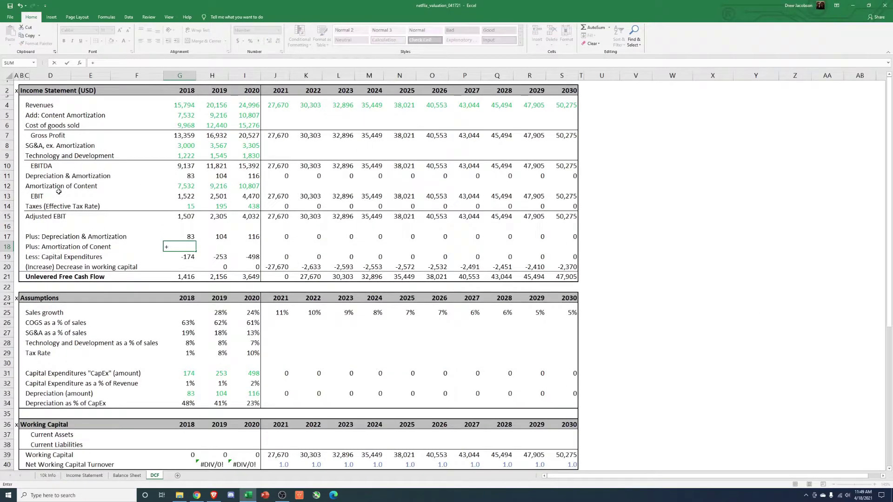
click(183, 186)
key(Return)
key(Up)
key(ctrl+c)
key(Right)
key(shift+Right)
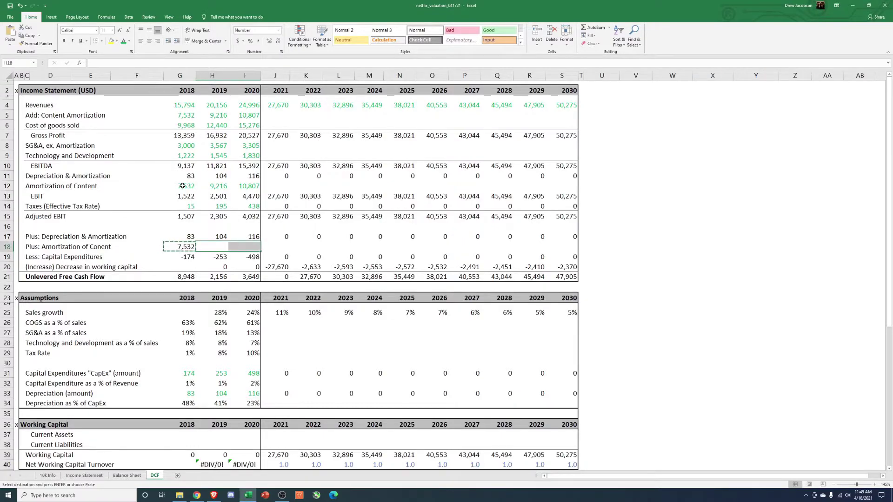
key(ctrl+alt+v)
key(Return)
Check which rows the 2018, 2019 and 2020 Unlevered Free Cash Flow formulas include
key(Down)
key(Down)
key(Left)
key(F2)
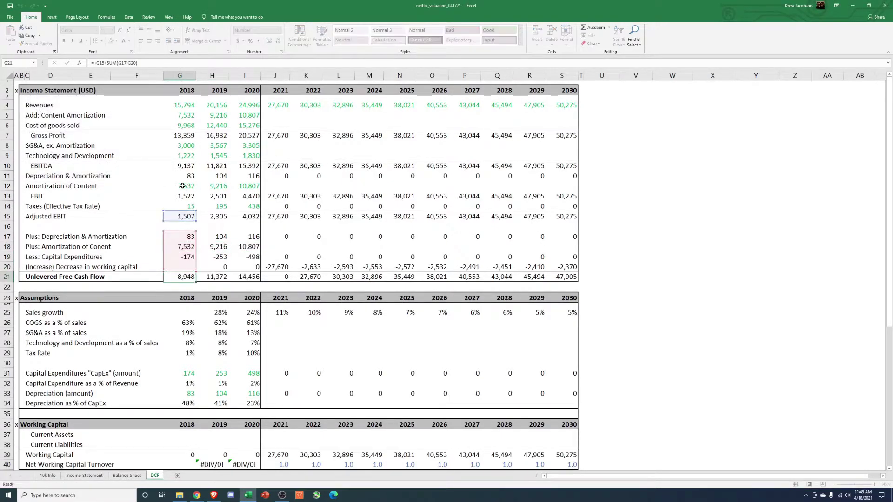
key(Tab)
key(F2)
key(Tab)
key(F2)
key(Left)
key(Left)
key(F2)
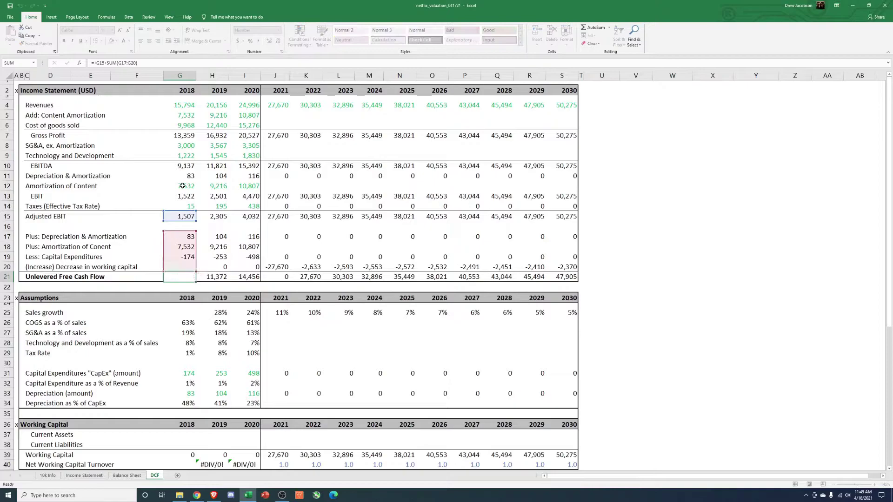
key(Tab)
key(F2)
key(Tab)
key(F2)
key(ctrl+Return)
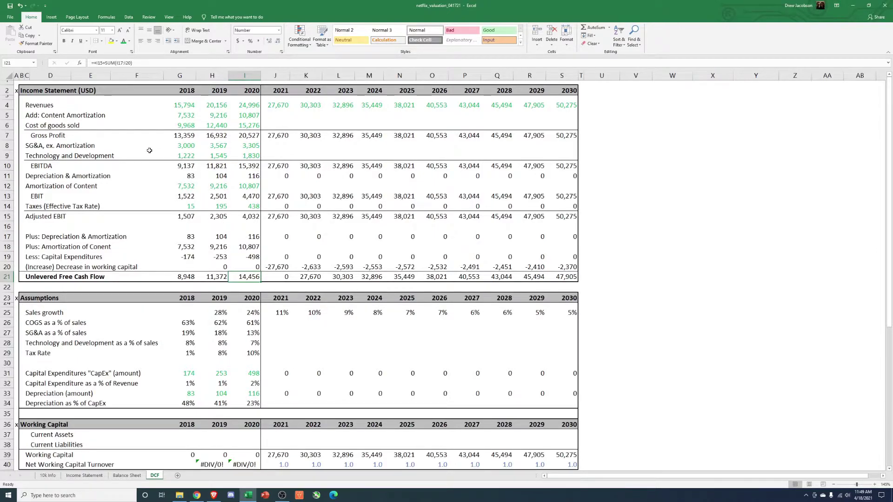
click(27, 247)
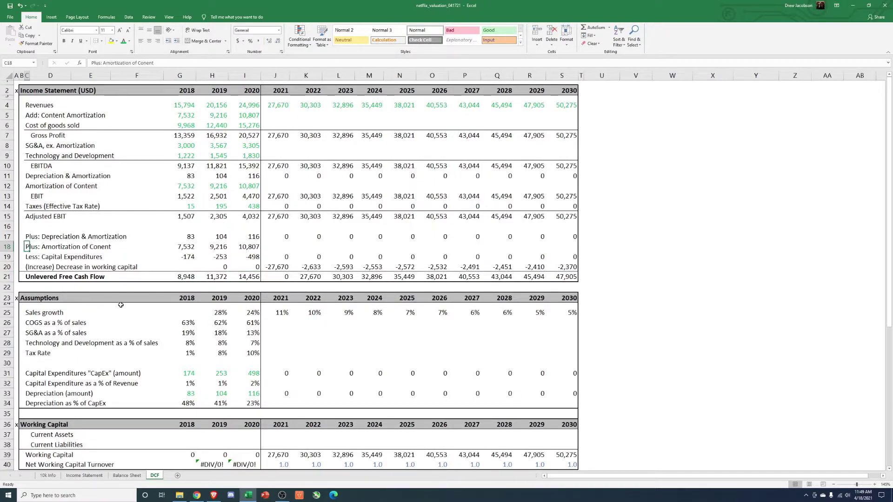
key(BackSpace)
key(Escape)
key(F2)
key(ctrl+shift+Left)
key(ctrl+shift+Left)
key(ctrl+shift+Left)
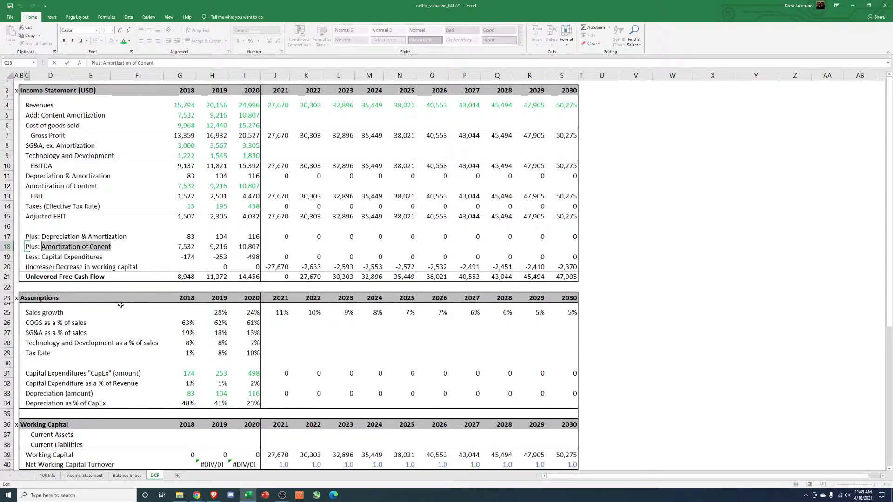
text(Content Ac)
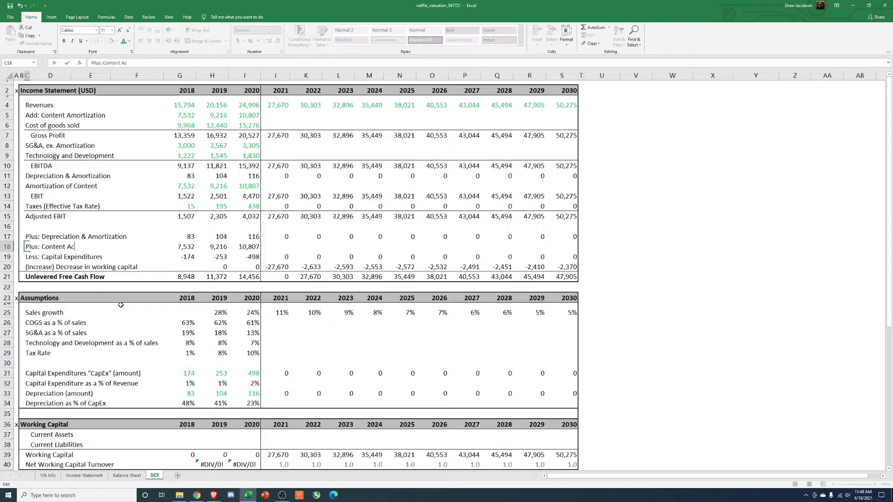
key(BackSpace)
key(BackSpace)
key(BackSpace)
key(BackSpace)
key(BackSpace)
key(BackSpace)
text(L)
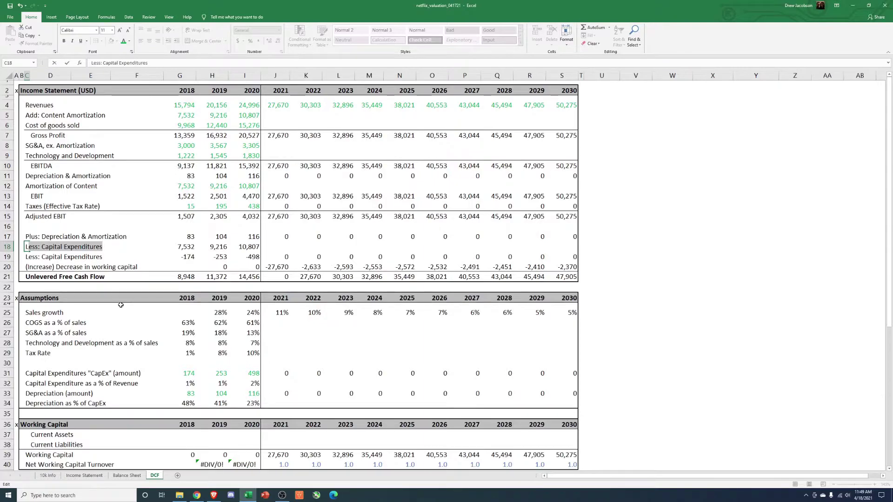
key(Escape)
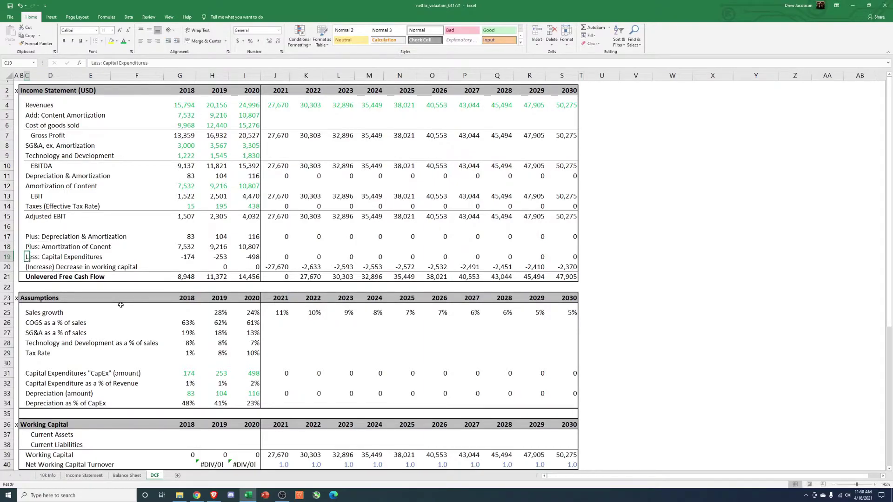
Insert a row above "(Increase) Decrease in working capital" and label it "Less: Purchase of Conent"
key(Down)
key(Down)
key(shift+space)
key(ctrl+shift+plus)
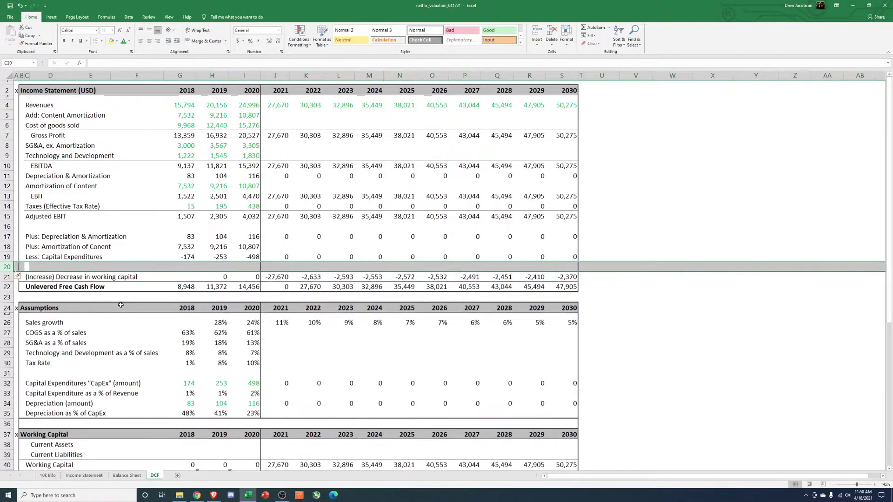
key(Down)
key(Up)
text(Less: )
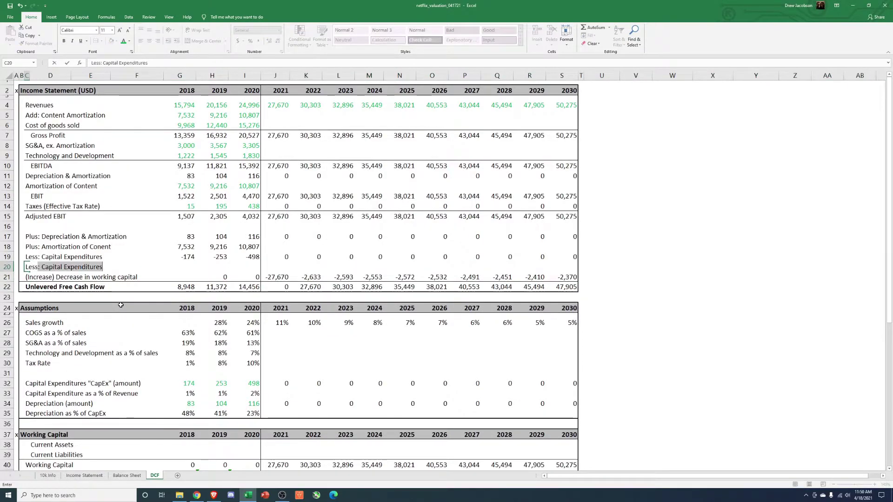
text(Pur)
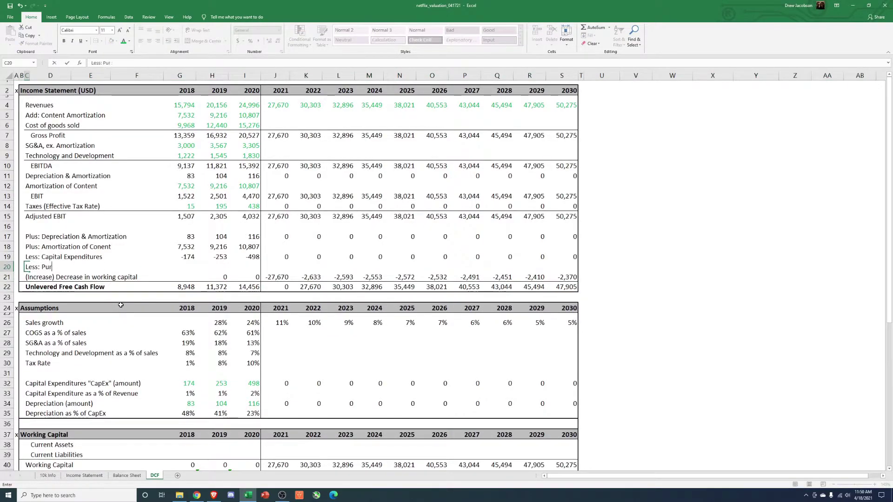
text(chase of Conent)
key(Return)
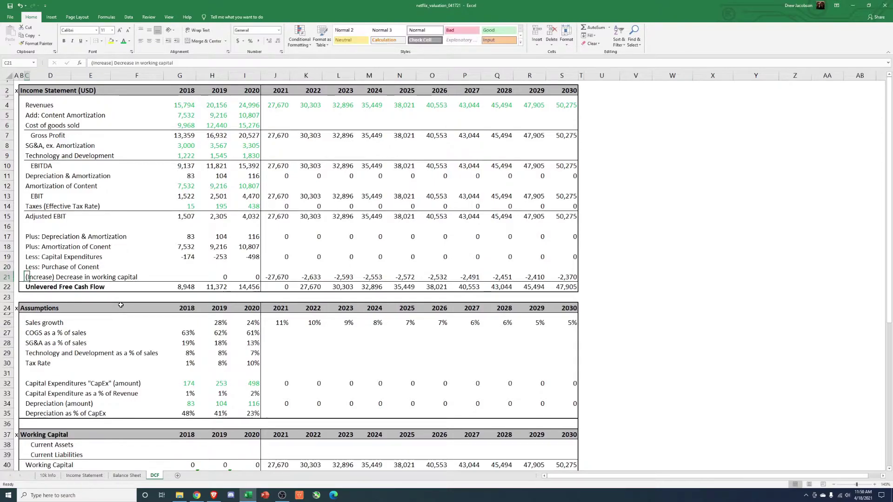
Link the 2018 "Less: Purchase of Conent" cell to the 2018 Additions to Content Assets on the Income Statement sheet
key(Up)
key(Right)
key(Right)
key(Right)
key(Right)
text(+)
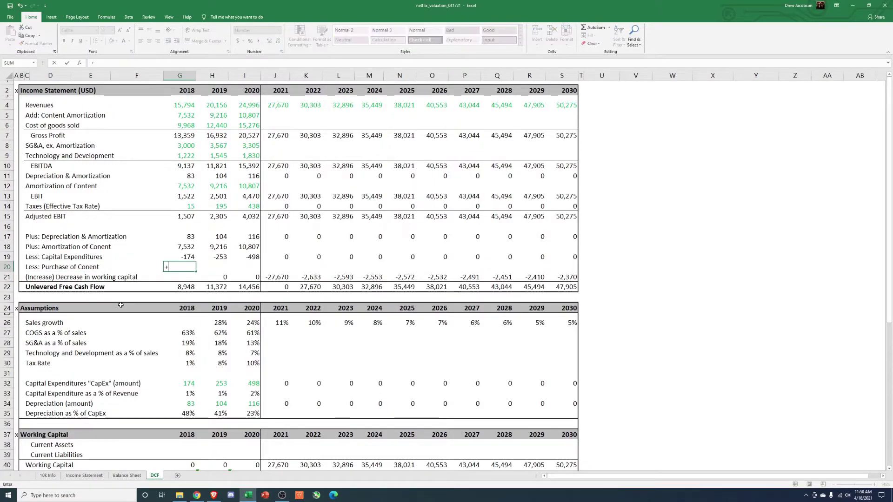
click(84, 475)
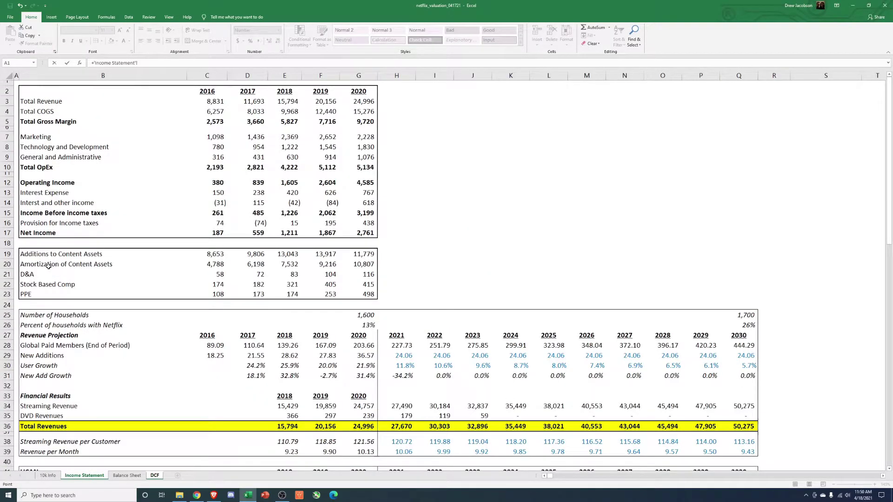
click(274, 256)
key(Return)
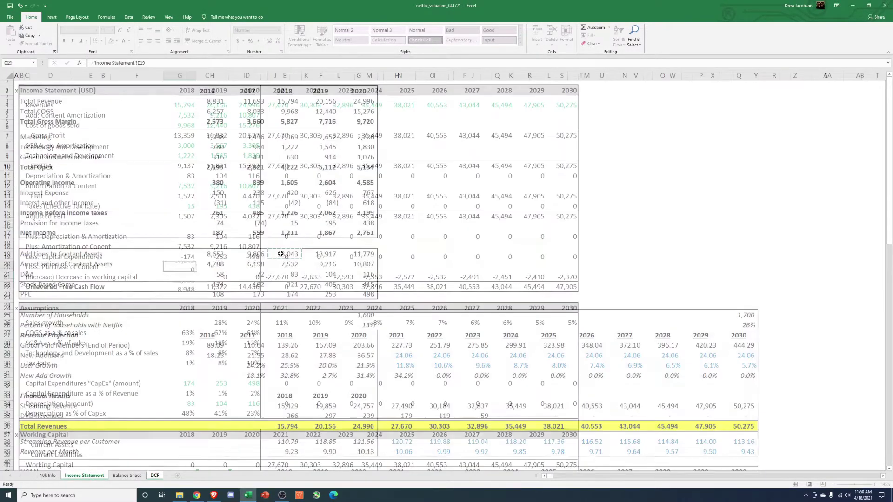
Copy the positive 2018 content purchase link into the 2019 and 2020 cells
key(Up)
key(ctrl+c)
key(shift+Right)
key(shift+Right)
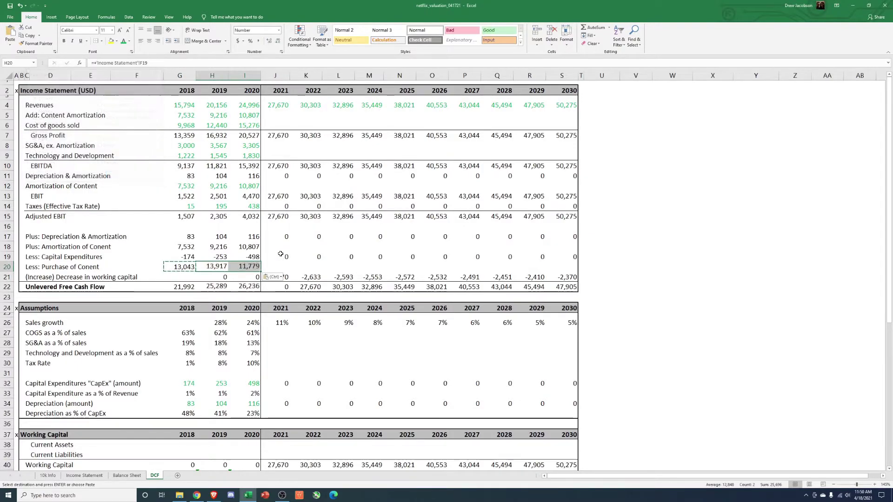
key(Return)
Make the 2018 content purchase link negative, as =-'Income Statement'!E19, and copy the formula to 2019 and 2020
click(98, 62)
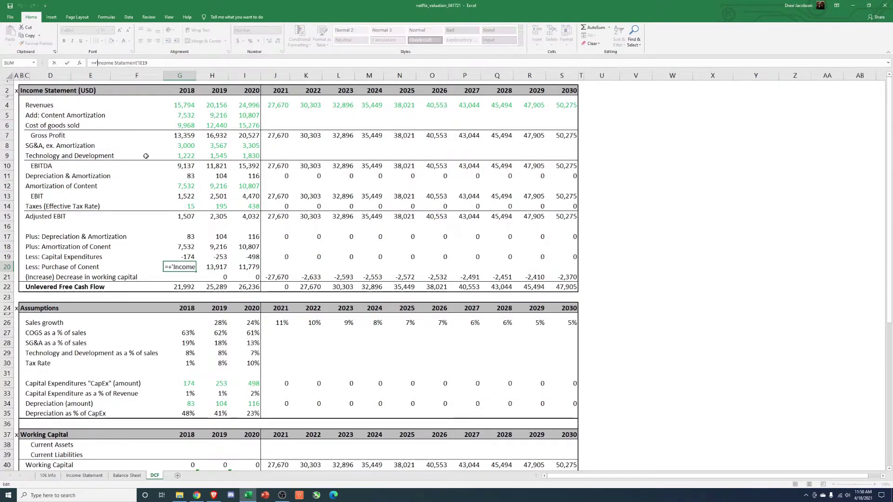
key(BackSpace)
key(Return)
key(Up)
key(ctrl+c)
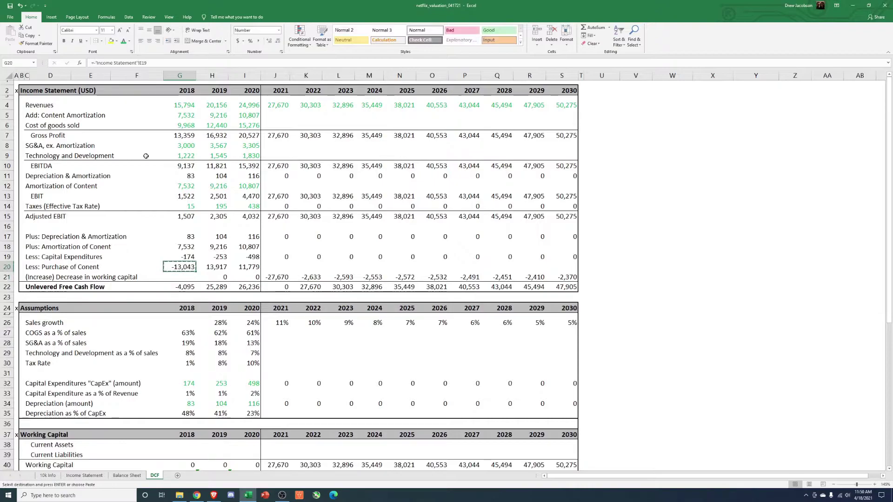
key(shift+Right)
key(shift+Right)
key(Return)
Set the font colour of the 2018 to 2020 content purchase values to green
key(shift+Right)
key(shift+Right)
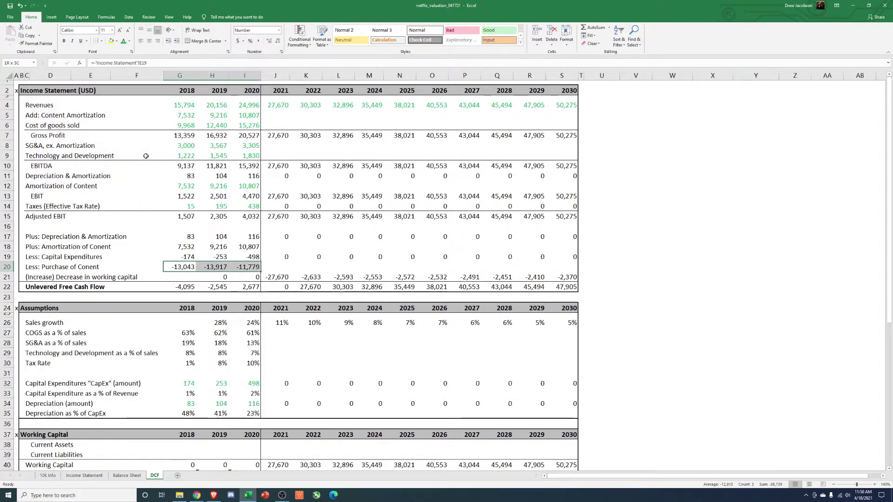
key(ctrl+v)
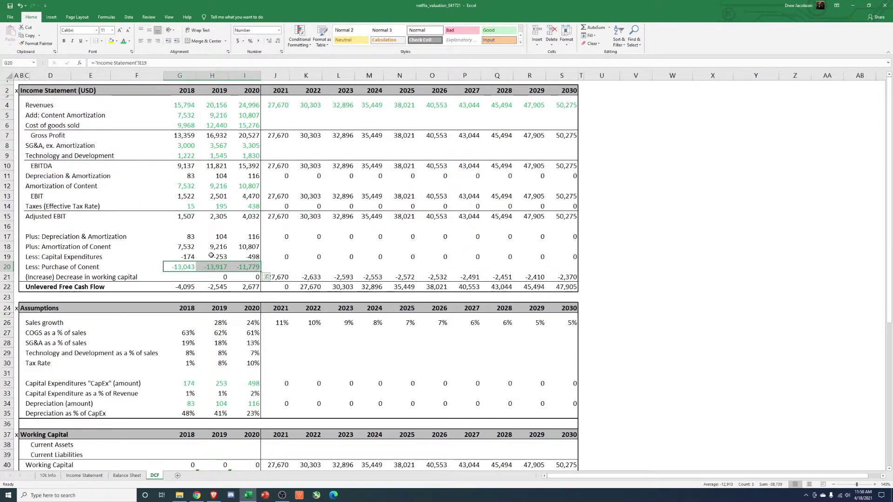
Check the ranges used by the 2018 Unlevered Free Cash Flow formula and the 2019 Adjusted EBIT formula
key(Down)
key(Down)
key(F2)
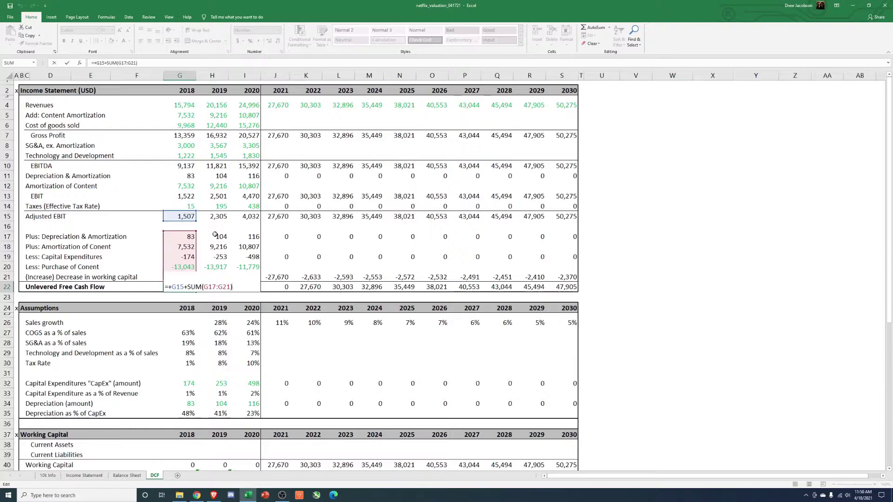
key(Return)
double_click(210, 220)
key(Tab)
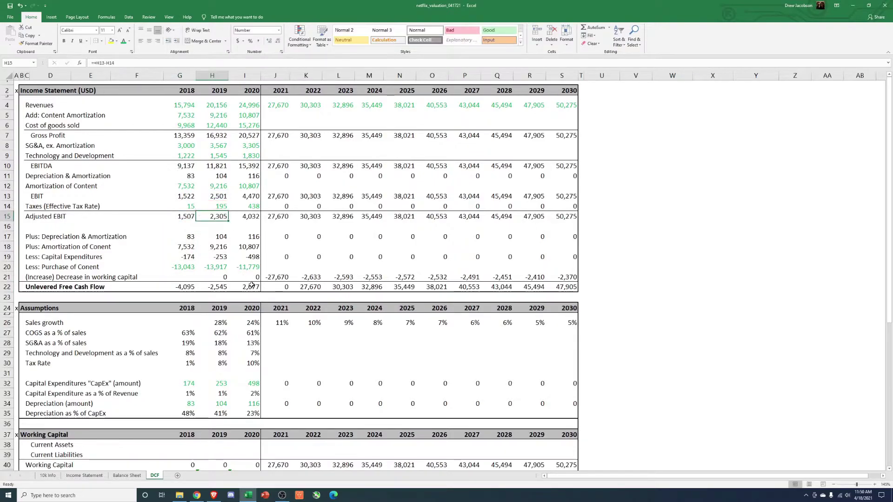
Check the ranges used by the 2020 and 2019 Unlevered Free Cash Flow formulas
key(ctrl+r)
double_click(251, 287)
key(ctrl+Return)
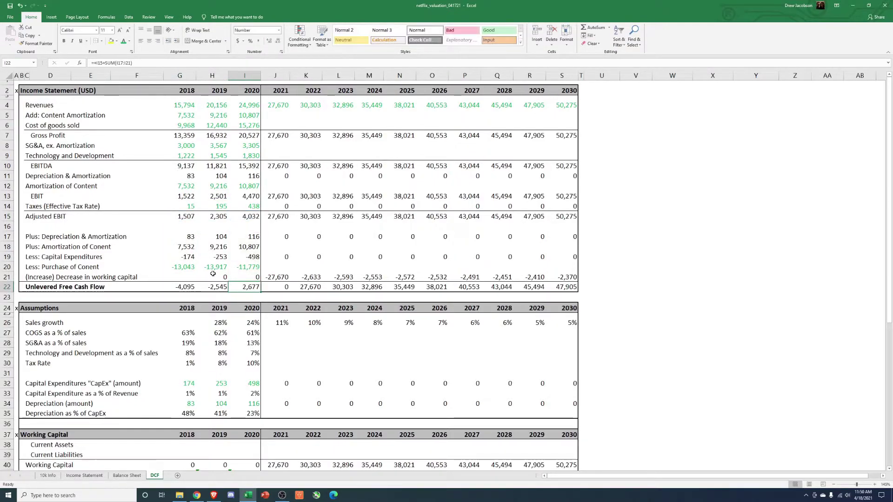
click(216, 288)
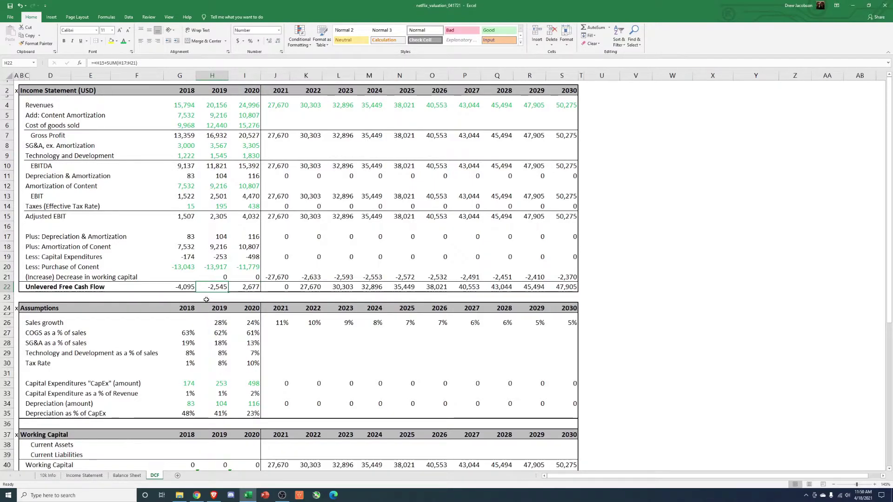
Review how 2019 revenues, content amortization and cost of goods sold feed Gross Profit, alongside the 2019 content purchase
click(213, 115)
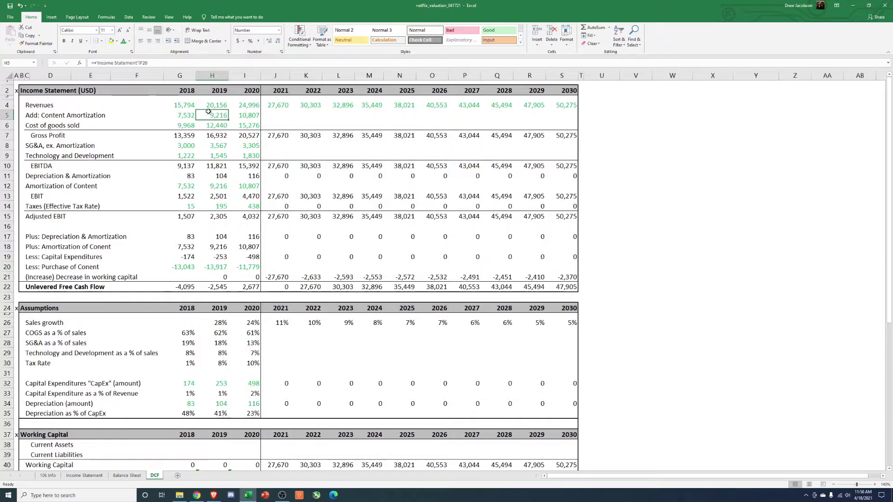
click(210, 135)
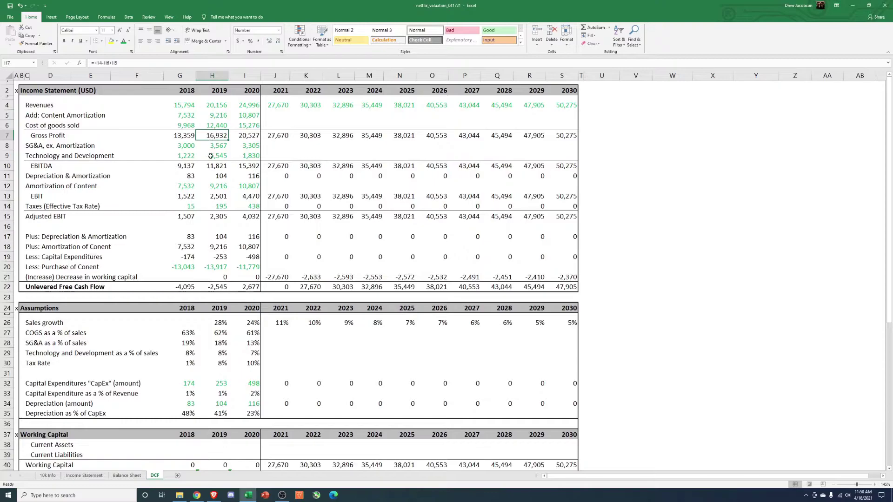
click(216, 108)
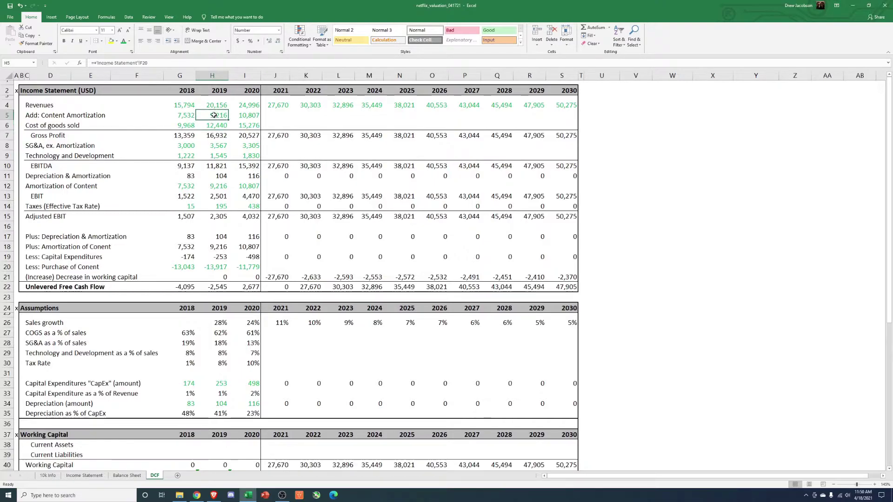
ctrl+click(216, 125)
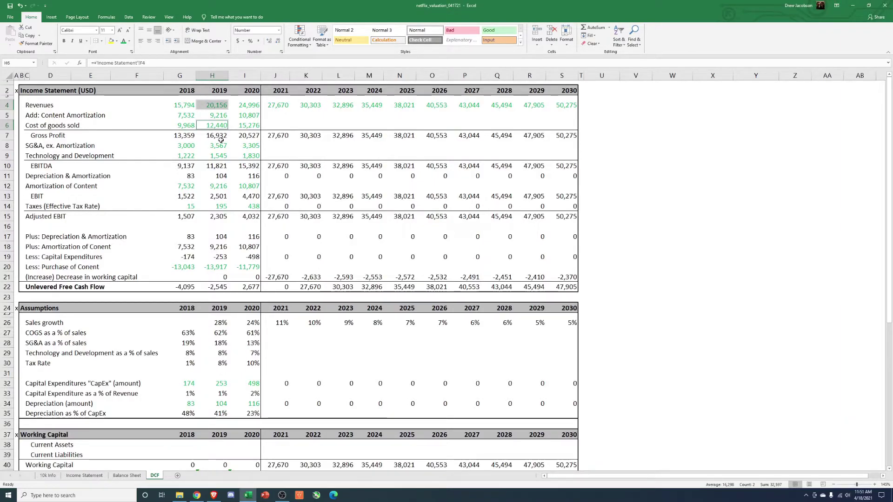
click(218, 115)
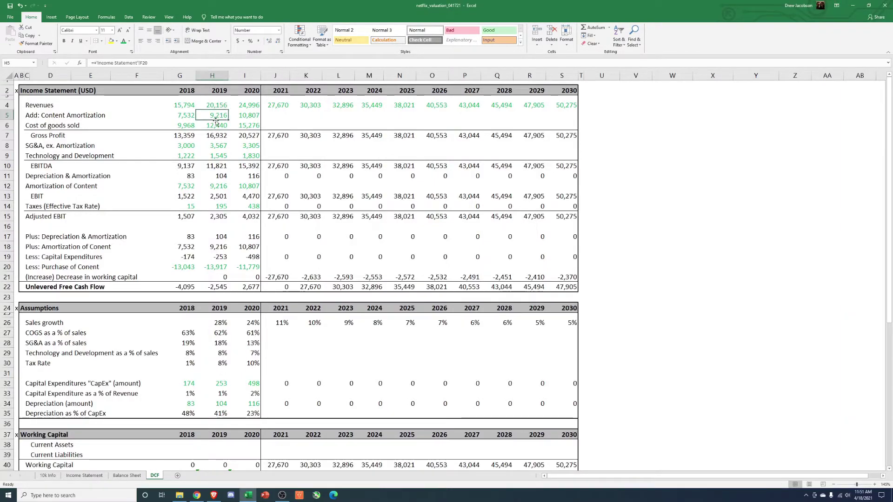
click(213, 266)
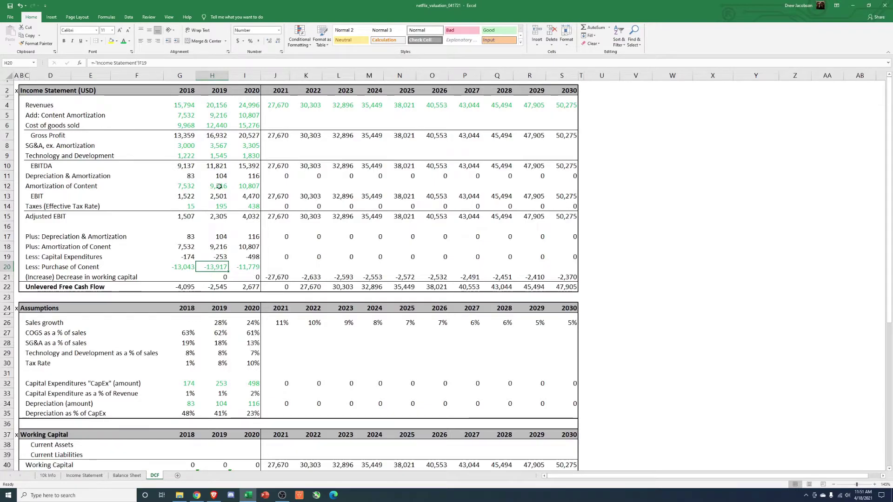
click(215, 116)
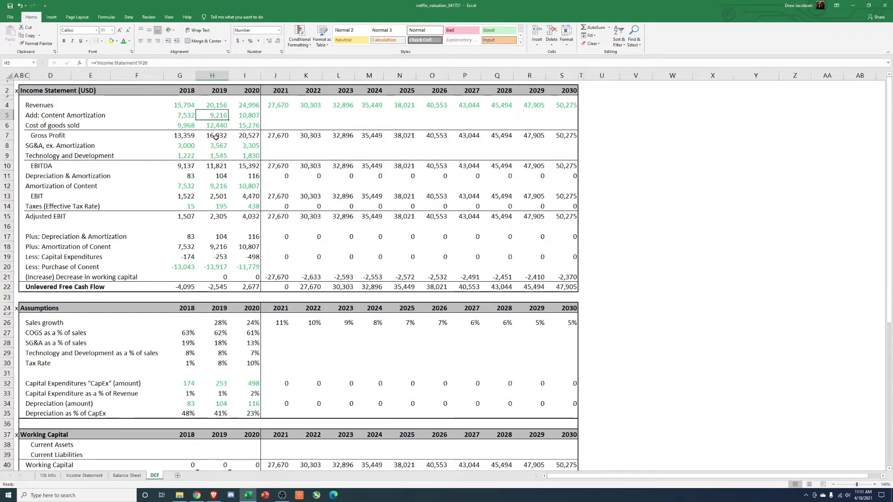
click(216, 135)
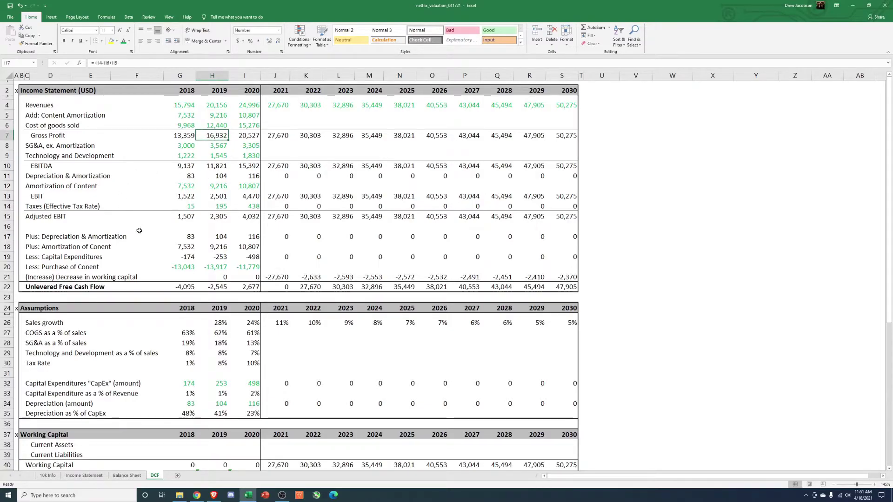
Walk through the 2019 column from Gross Profit down to Adjusted EBIT and the cells just below
key(Down)
key(Down)
key(Down)
key(Down)
key(Down)
key(Down)
key(Down)
key(Down)
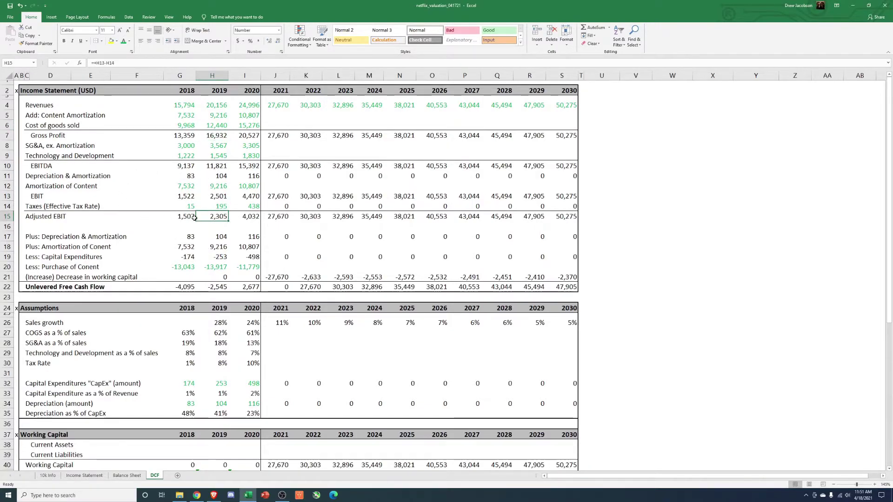
key(Down)
key(Down)
key(Up)
key(Up)
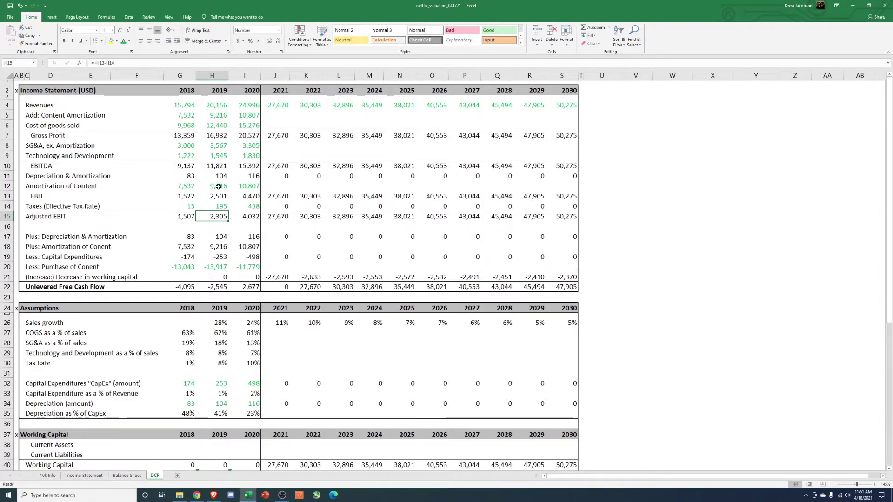
Compare the 2019 content amortization add-back with the content purchase, and review 2018 and 2020 Unlevered Free Cash Flow and the content purchase row
click(221, 247)
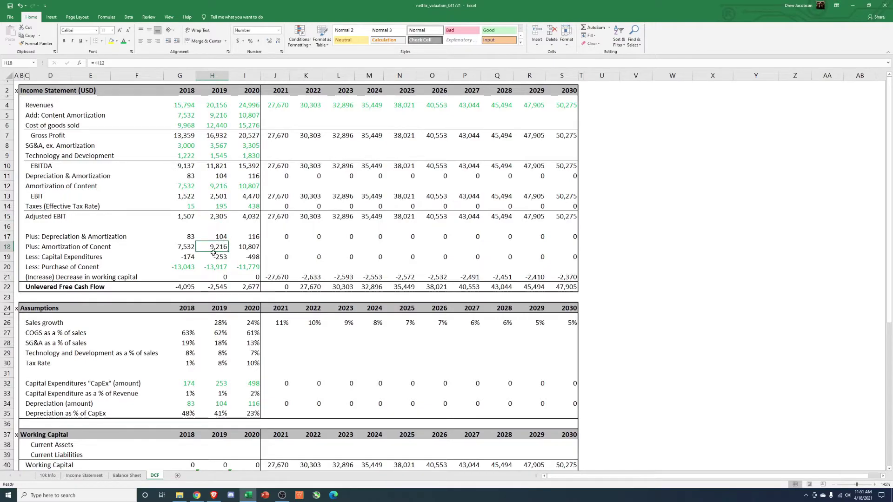
shift+click(221, 267)
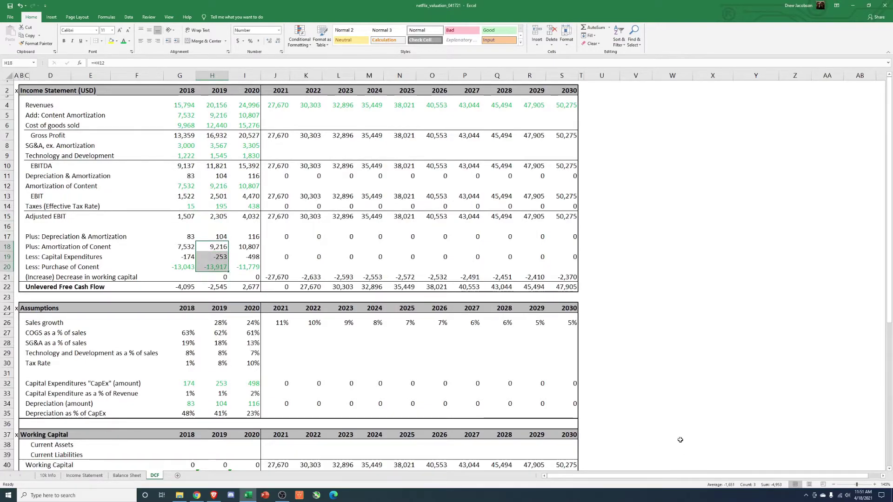
click(219, 247)
ctrl+click(214, 267)
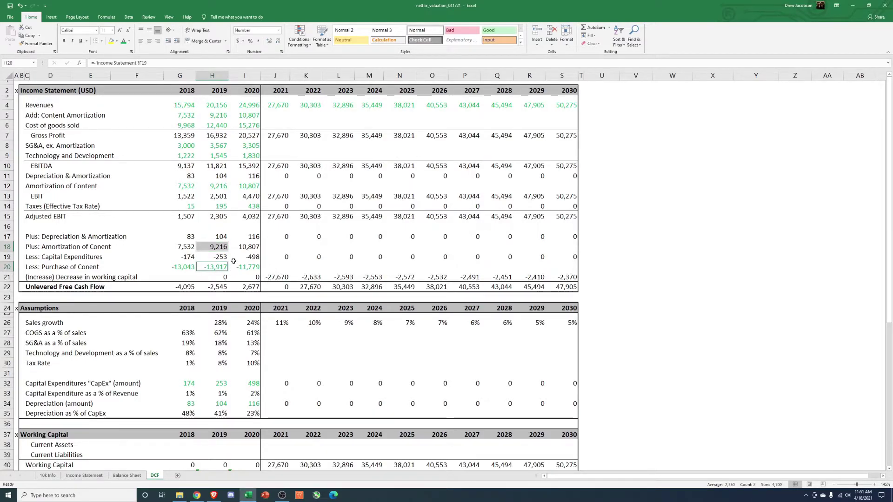
click(200, 288)
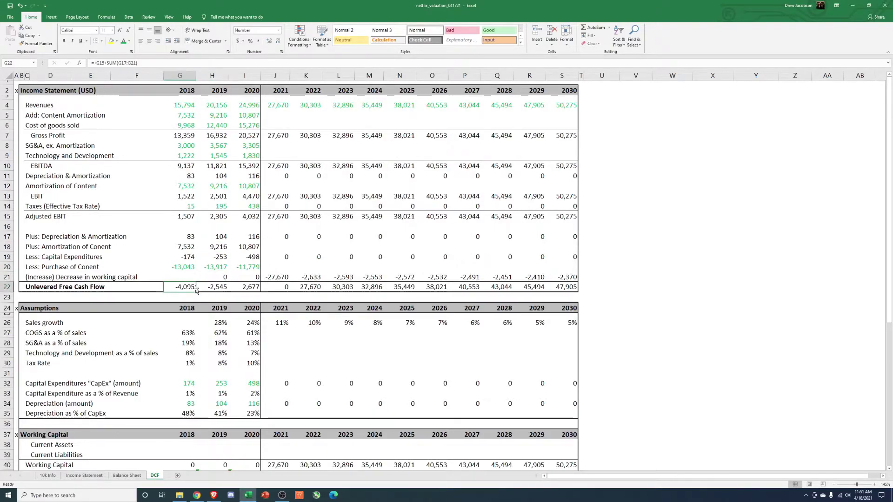
click(246, 287)
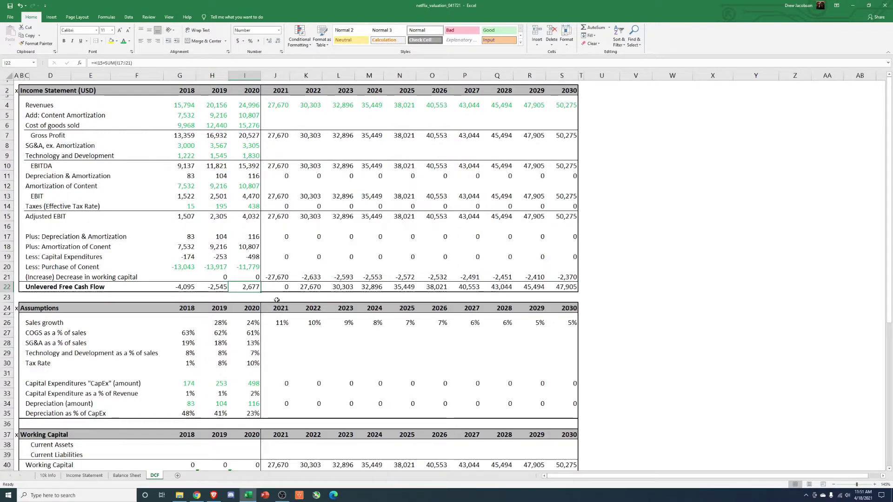
drag(185, 268, 246, 267)
Insert two blank rows beneath Depreciation as % of CapEx, at the end of the Assumptions section
scroll(231, 264, down, 2)
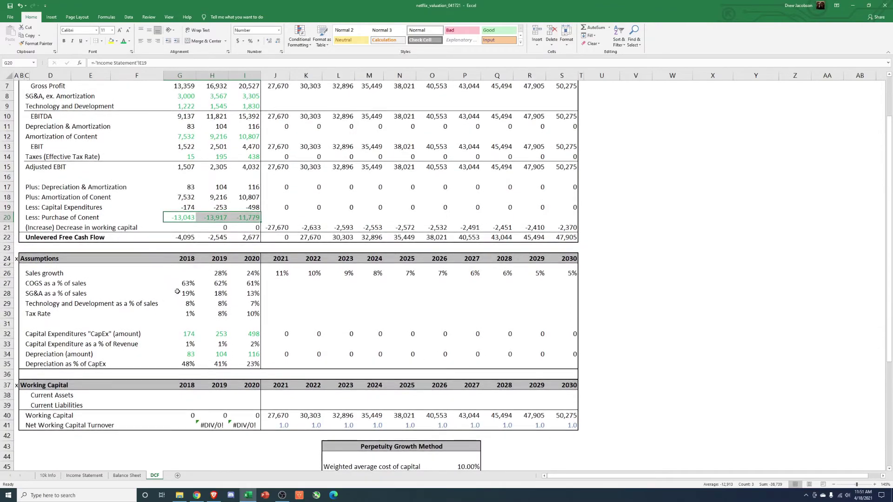
click(213, 315)
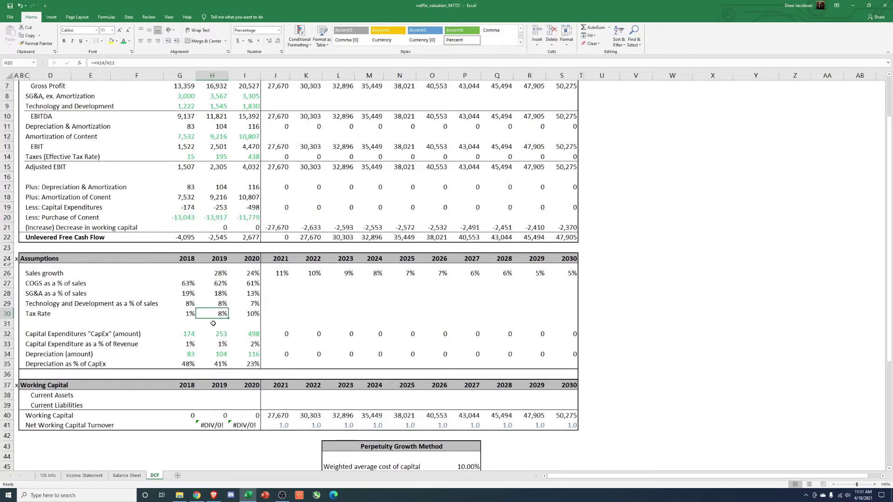
click(74, 368)
key(Left)
key(shift+Up)
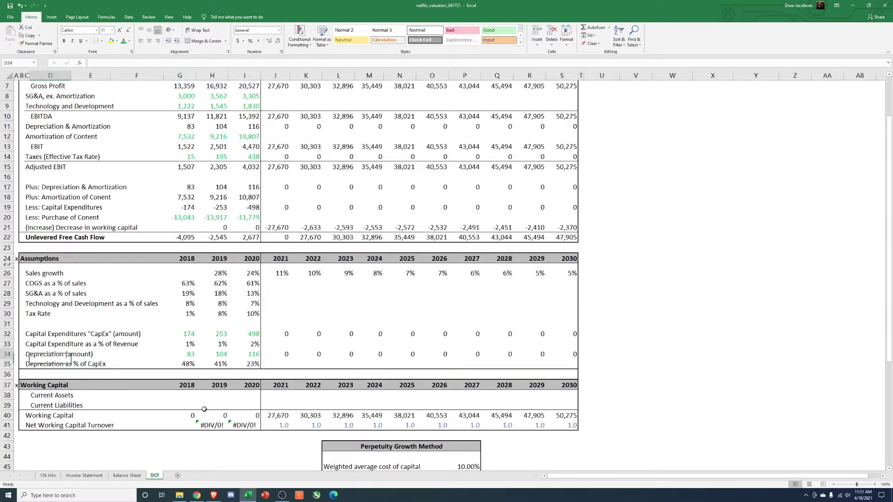
key(Down)
key(shift+space)
key(ctrl+shift+plus)
key(ctrl+shift+plus)
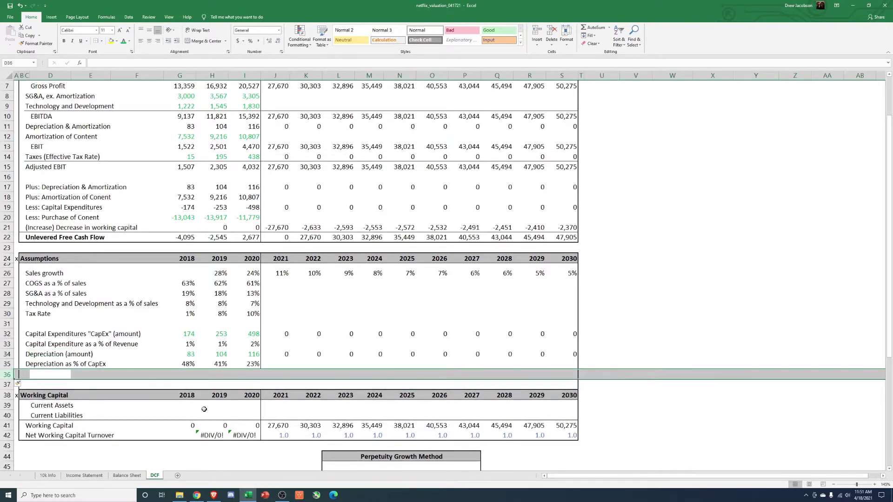
Remove the borders from B35:S36, the Depreciation as % of CapEx row and the blank row under it
click(272, 335)
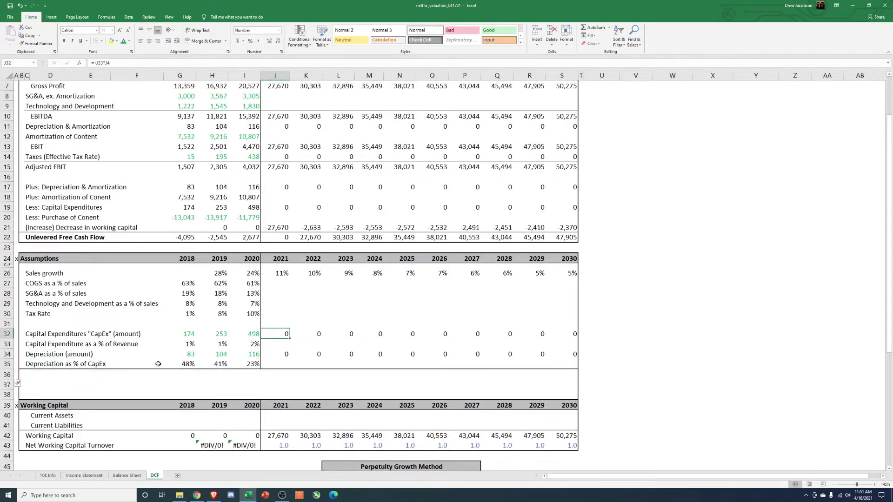
drag(28, 366, 566, 369)
click(96, 41)
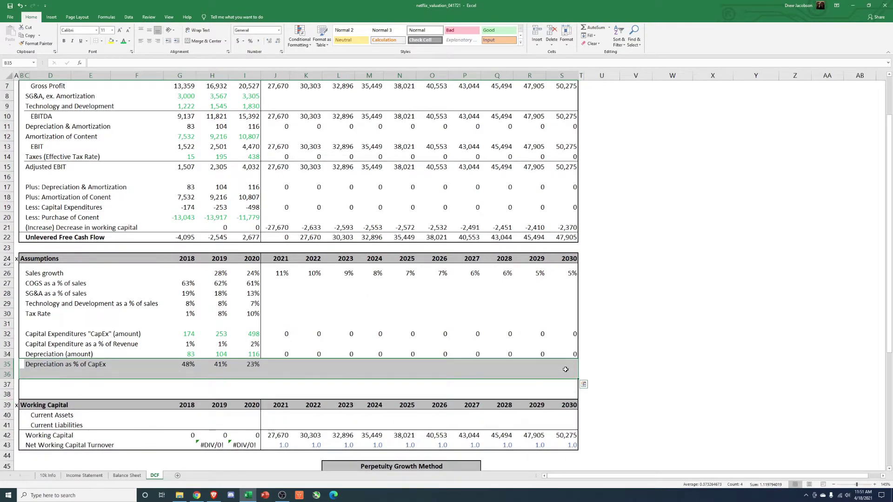
click(193, 387)
Enter the label Content Purchase Amount in C36, below Depreciation as % of CapEx
click(28, 374)
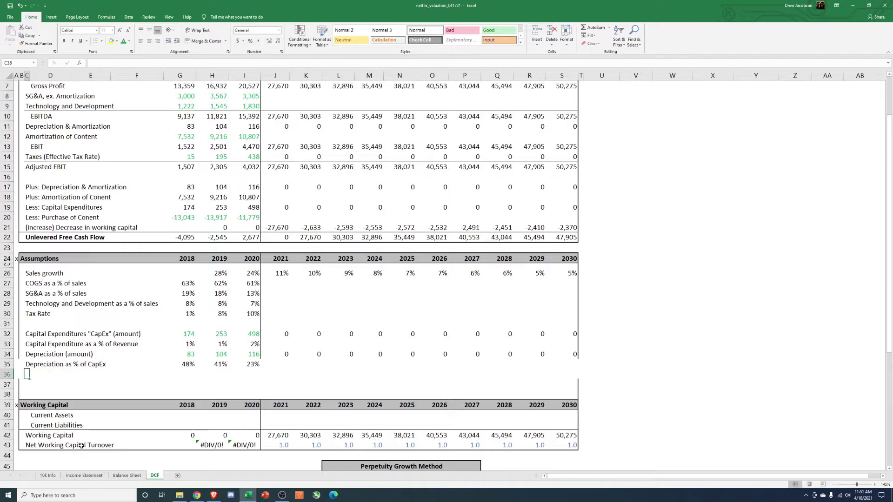
text(Content)
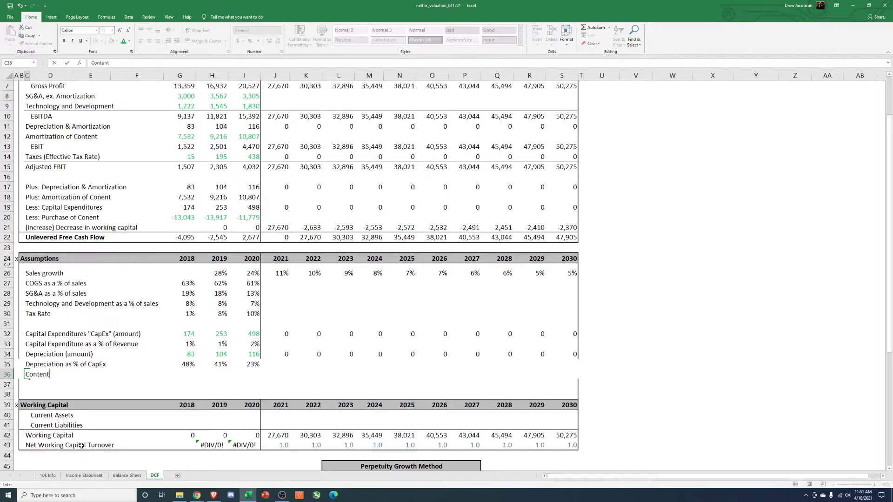
text( Purahase Amount)
key(Return)
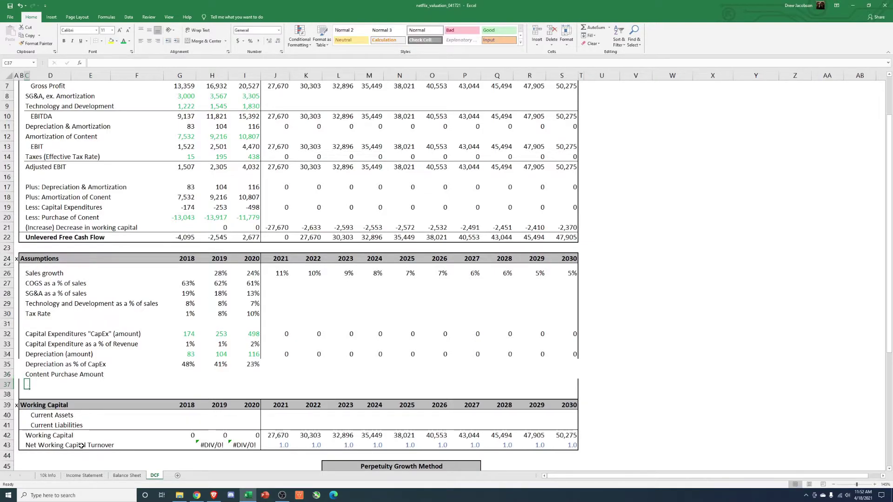
Enter the label Amortizatino of Content in C37, below Content Purchase Amount
text(Amorti)
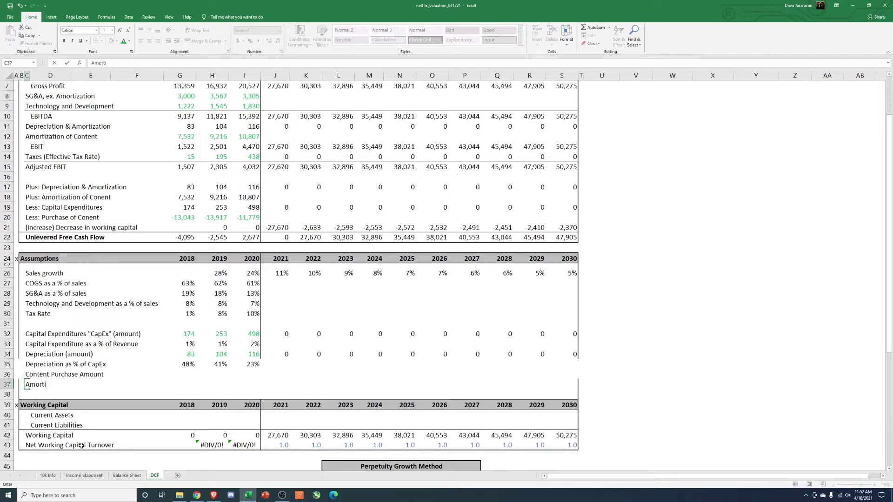
text(zatino of Cone)
text(nt)
key(BackSpace)
key(BackSpace)
key(BackSpace)
text(tn)
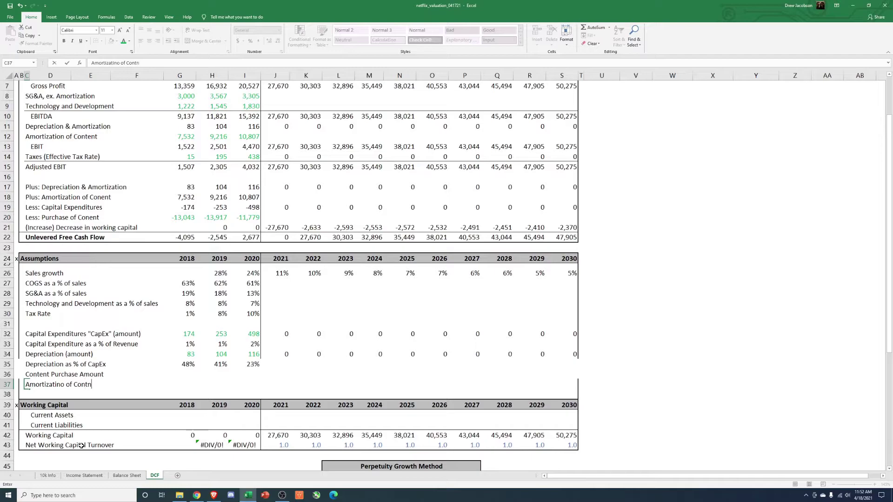
key(Return)
Apply an outside border around B24:S43, covering the Assumptions and Working Capital sections
key(Up)
key(Up)
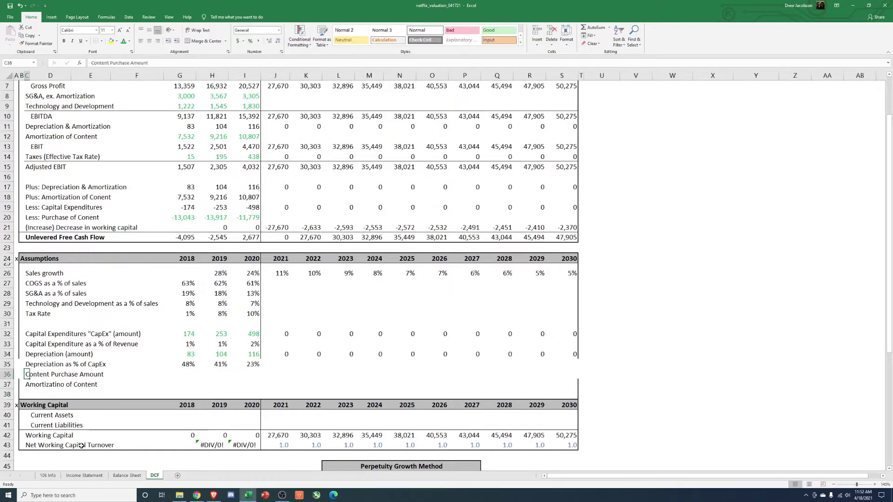
drag(22, 259, 561, 415)
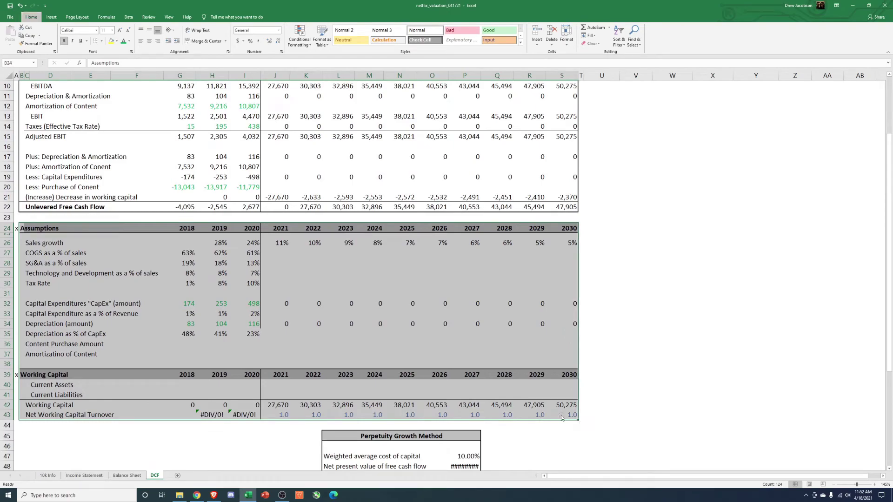
Correct the spelling of the C37 label so that it reads Amortization of Content
click(32, 355)
key(Left)
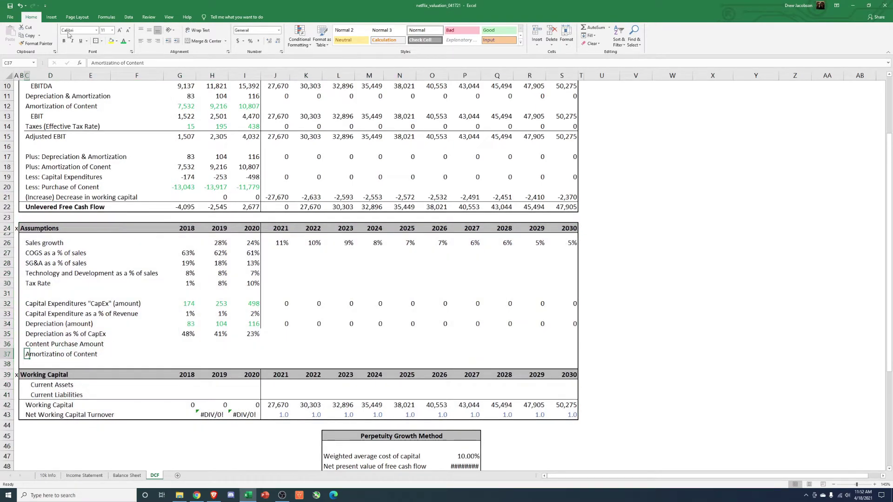
click(113, 63)
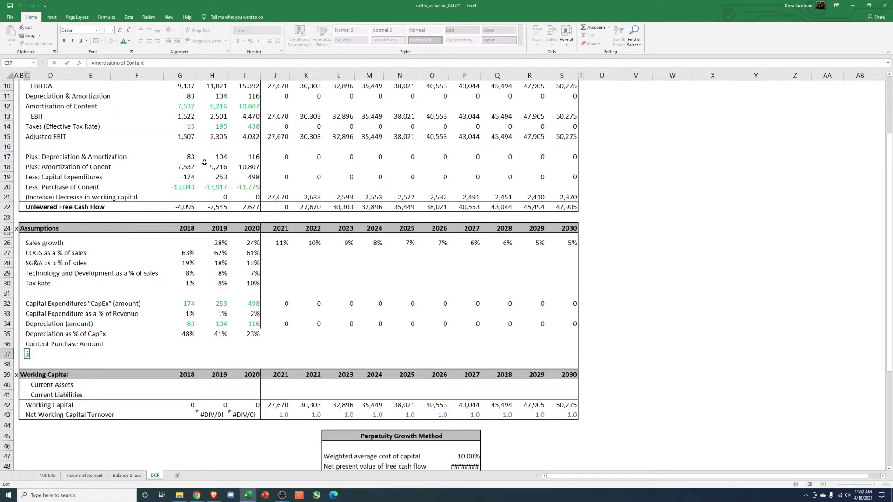
key(BackSpace)
text(n)
key(Return)
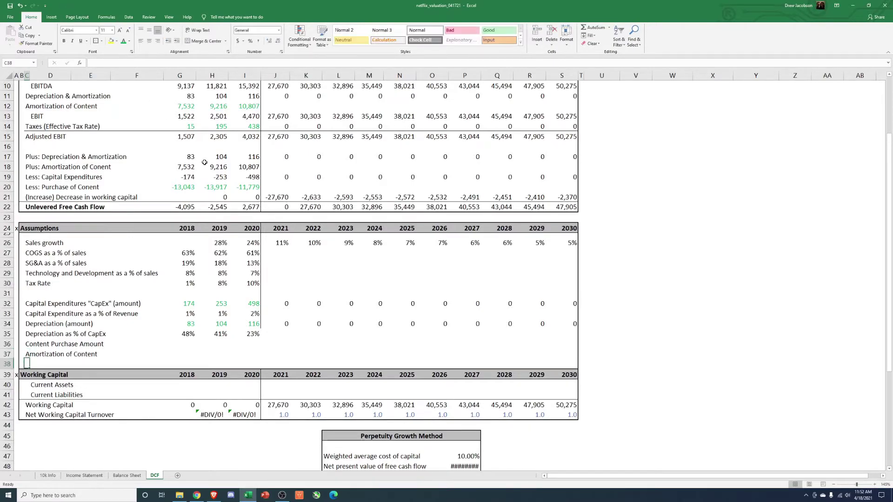
Extend the C37 label to read Amortization of Content % of Content Purchase
click(36, 345)
key(Down)
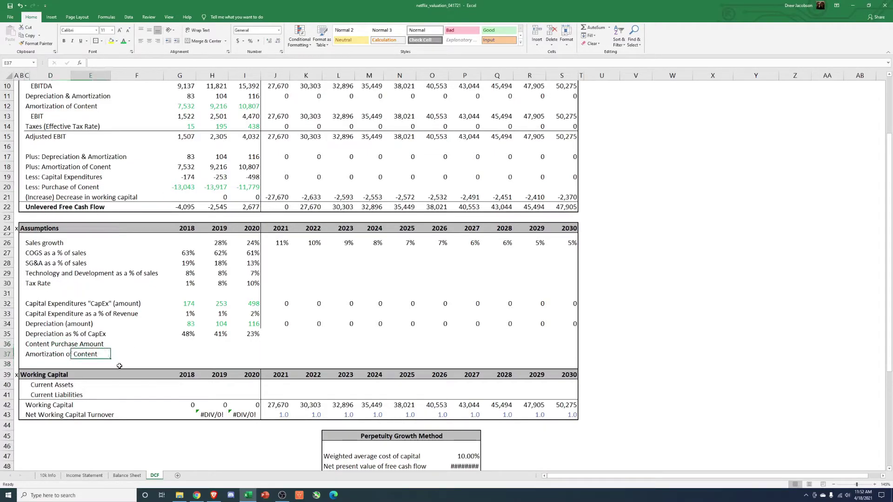
key(Left)
key(F2)
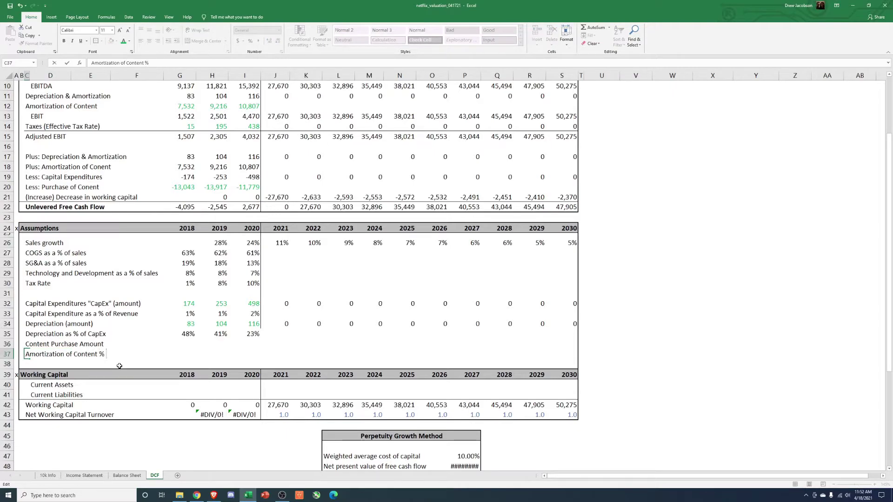
text(% of Content Purchase)
key(Return)
key(Up)
key(Up)
key(Up)
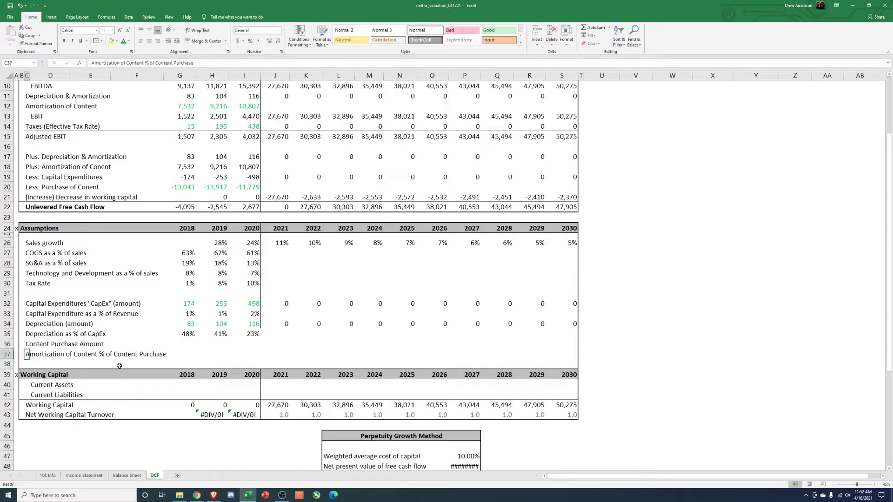
In G37, calculate 2018 content amortization as a percentage of content purchases by dividing G18 by negative G20
key(Down)
key(Down)
key(Right)
key(Right)
key(Right)
key(Right)
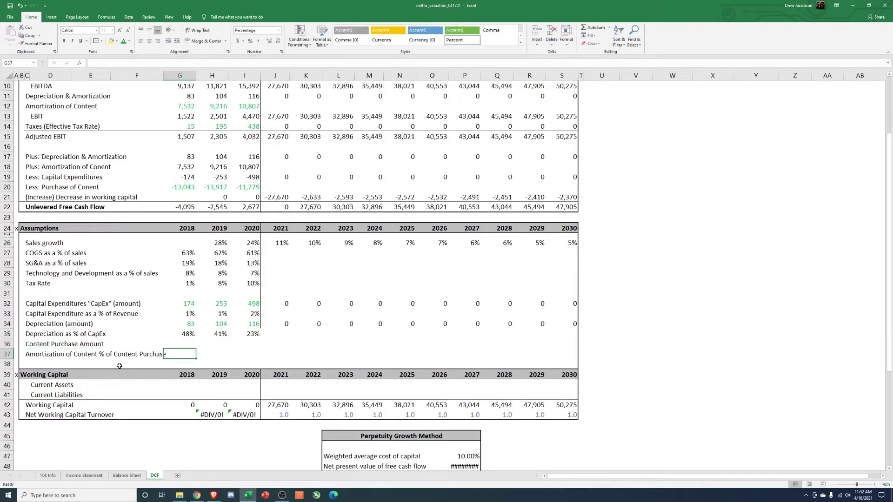
text(+)
key(Up)
key(Up)
key(Up)
key(Up)
key(Up)
key(Up)
key(Up)
key(Up)
key(Up)
key(Up)
key(Up)
key(Up)
key(Up)
key(Up)
key(Up)
key(Up)
key(Up)
key(Up)
key(Up)
key(Up)
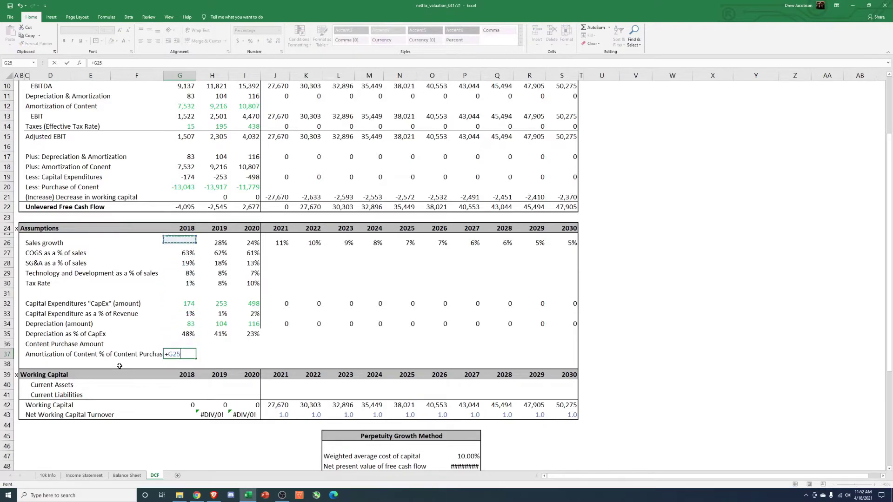
key(Down)
text(/-)
key(Up)
key(Up)
key(Up)
key(Up)
key(Up)
key(Up)
key(Up)
key(Up)
key(Up)
key(Up)
key(Up)
key(Up)
key(Up)
key(Up)
key(Up)
key(Up)
key(Up)
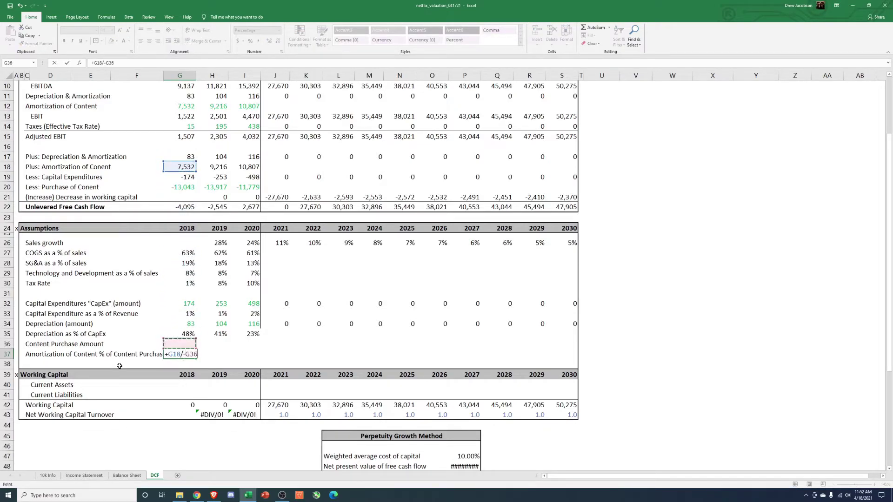
key(Return)
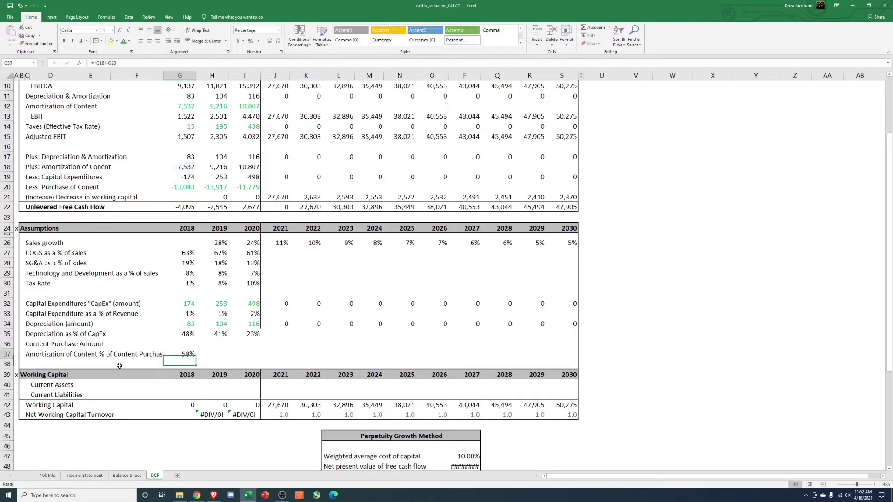
Copy the G37 formula to H37:I37 as formulas only, covering 2019 and 2020
key(Up)
key(ctrl+c)
key(Right)
key(shift+Right)
key(alt+e)
key(s)
key(f)
key(Return)
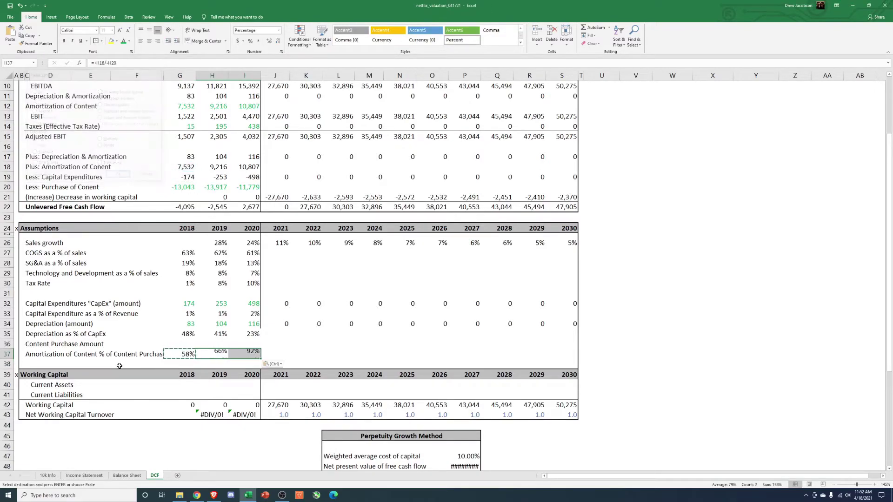
key(Escape)
Review the 2018 to 2020 content amortization percentages in row 37
key(Left)
key(Right)
key(Right)
key(Right)
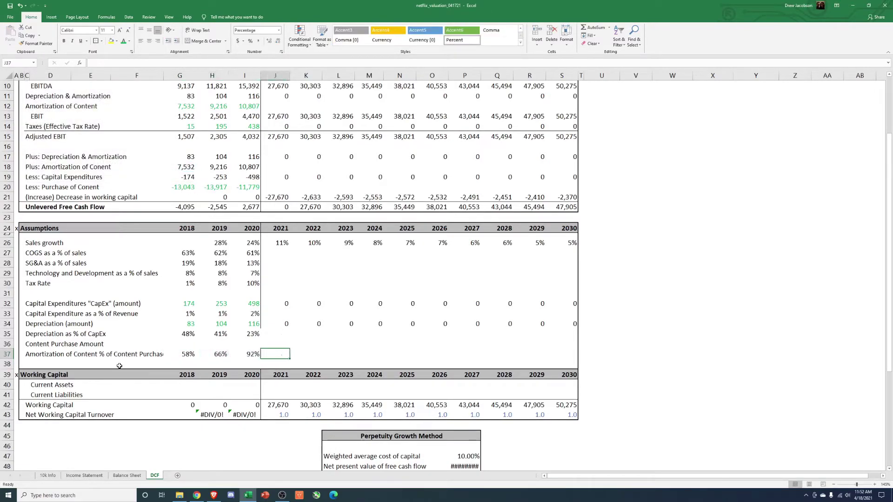
key(Down)
key(Down)
key(Left)
key(shift+Up)
key(shift+Up)
key(shift+Up)
key(shift+Up)
key(shift+Up)
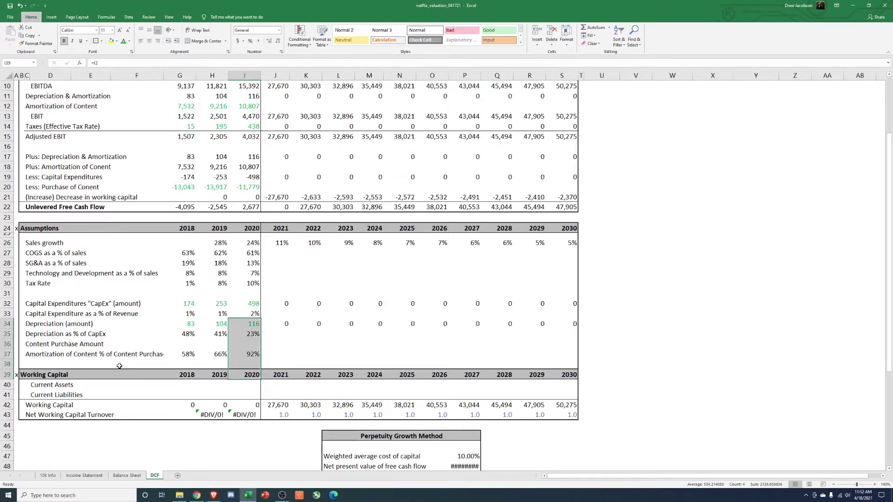
key(Left)
key(Left)
key(Up)
key(Up)
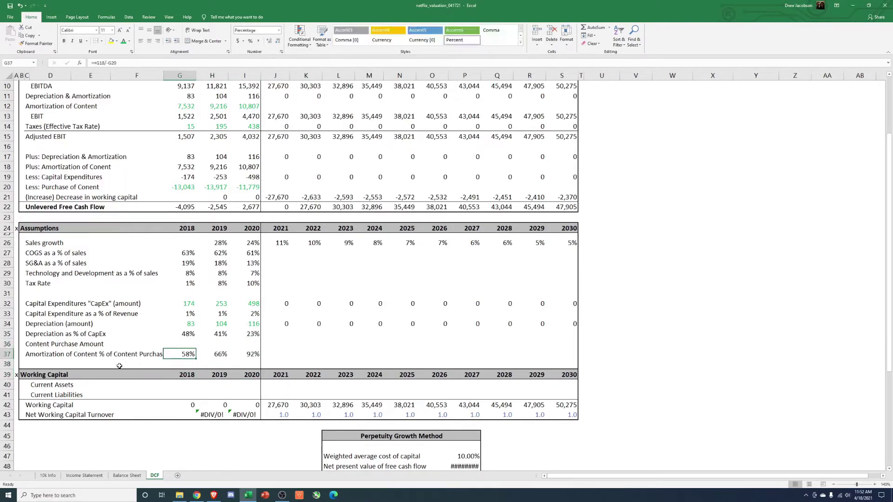
key(Right)
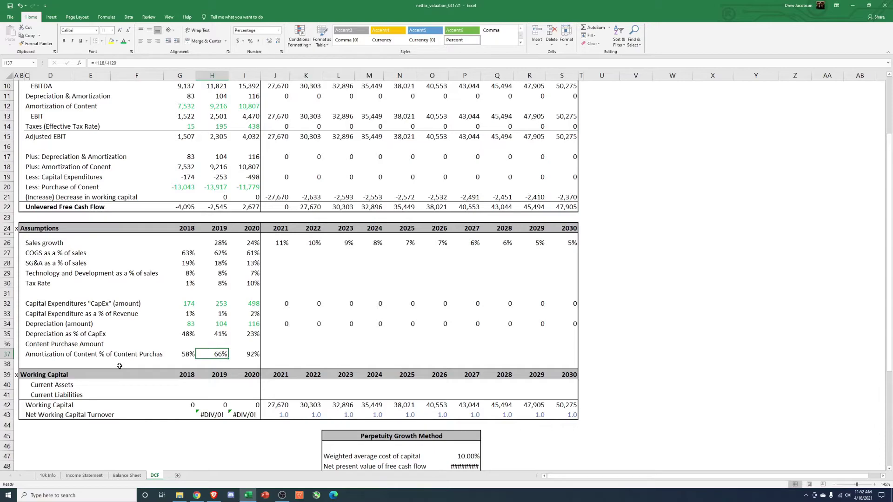
key(Right)
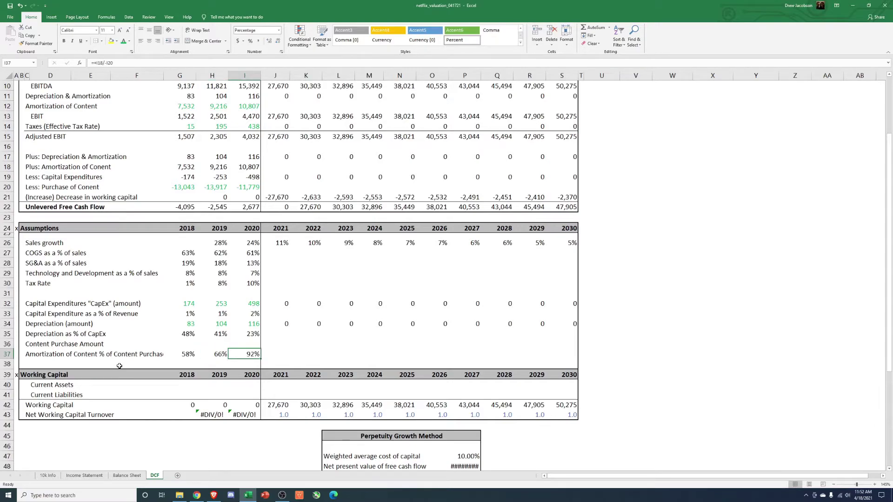
key(Left)
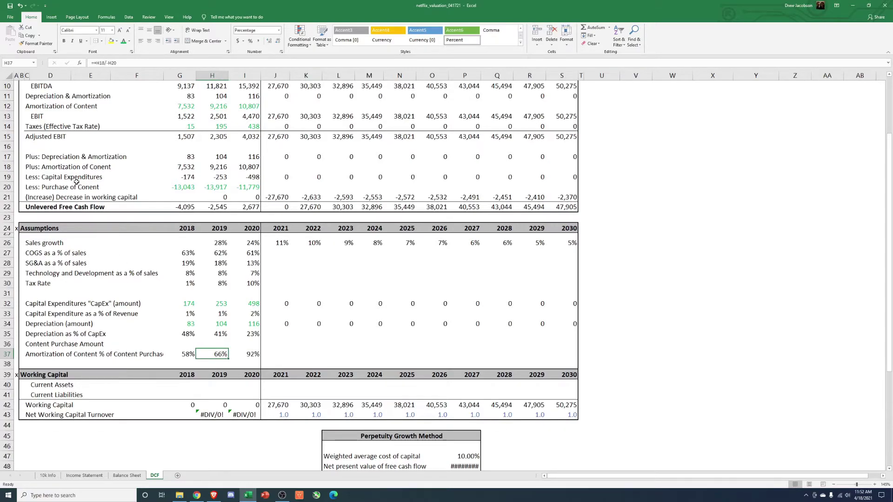
Widen column F so the full row 37 label fits beside its historical percentages
drag(164, 76, 176, 76)
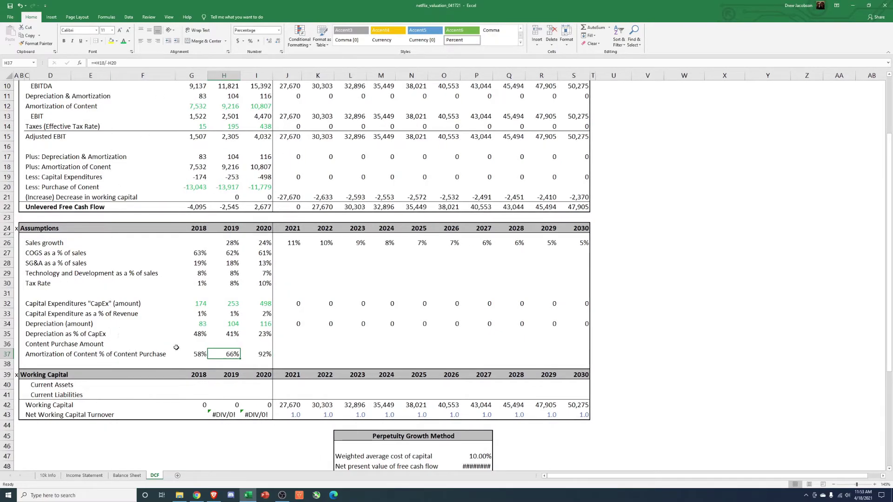
drag(262, 354, 200, 355)
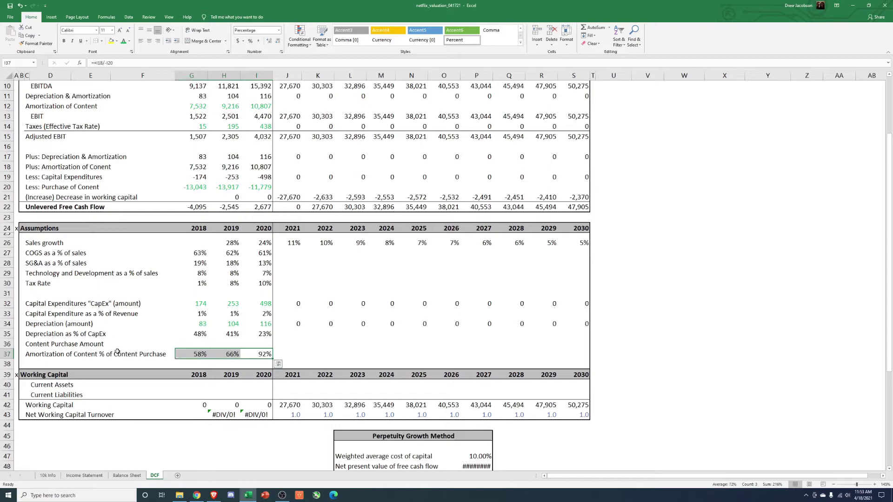
Extend the C36 label to read Content Purchase Amount % of Revenue
click(80, 345)
click(35, 344)
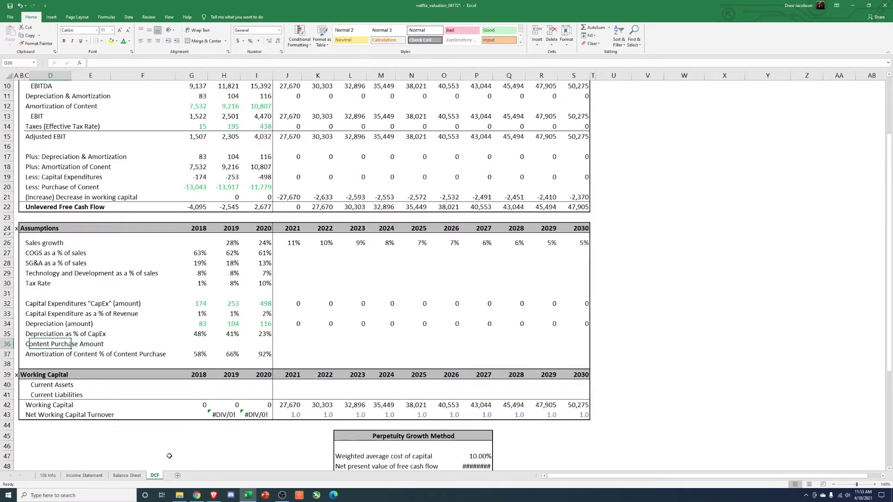
key(Left)
key(F2)
text(% of Revenue)
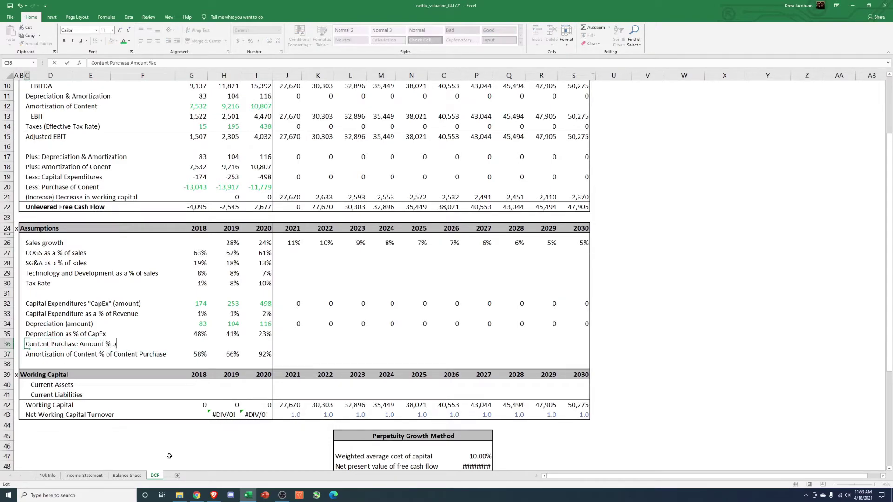
key(Return)
In G36, calculate 2018 content purchases as a percentage of revenue by dividing negative G20 by G4
key(Up)
key(Right)
key(Right)
key(Right)
key(Right)
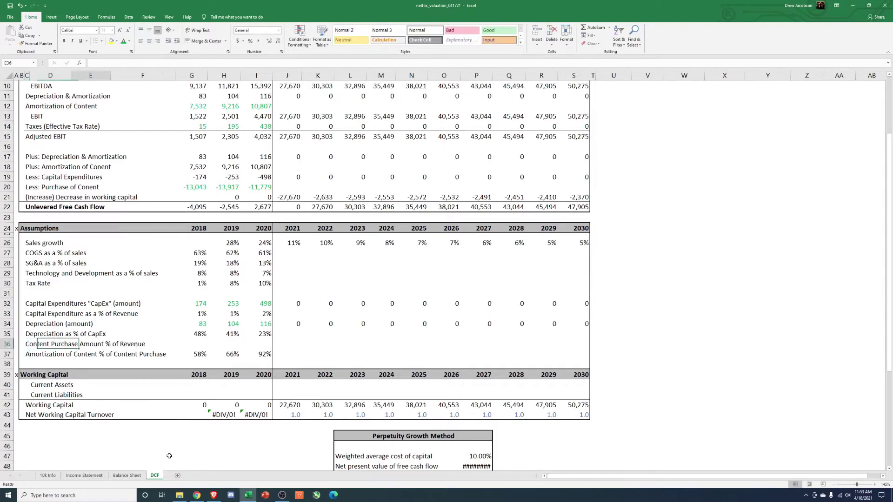
text(+)
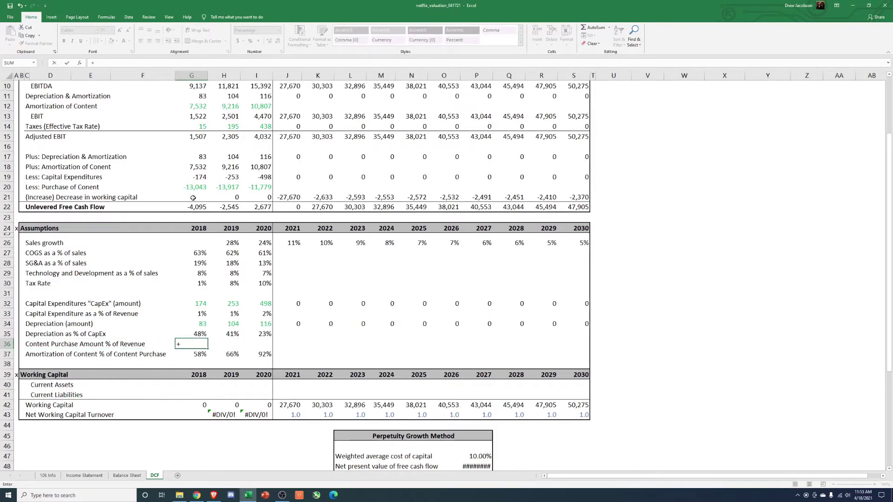
text(-)
click(195, 186)
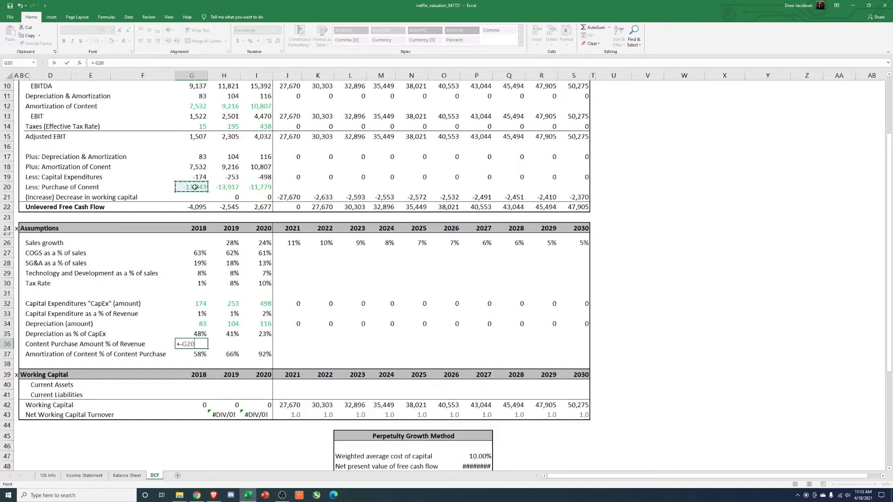
text(/)
scroll(199, 187, up, 3)
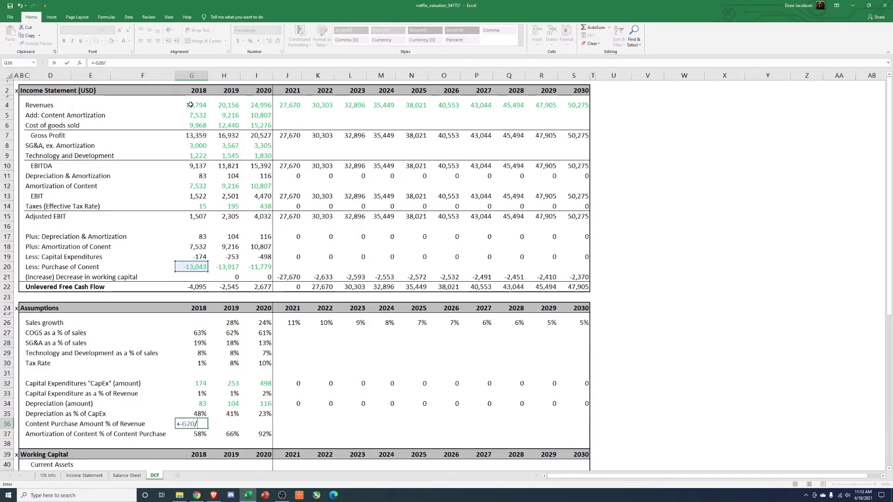
click(191, 105)
key(Return)
Copy the G36 content purchase percentage formula to H36:I36 for 2019 and 2020
key(Up)
key(ctrl+c)
key(shift+Right)
key(shift+Right)
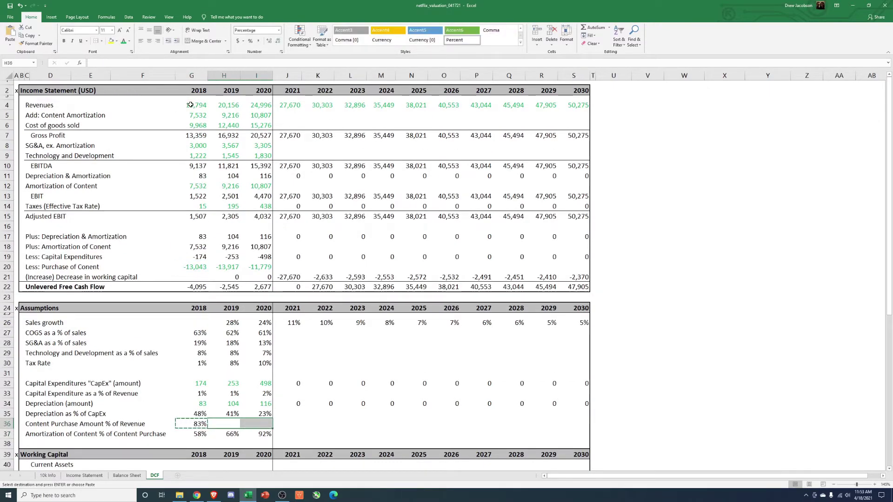
key(ctrl+alt+v)
key(Return)
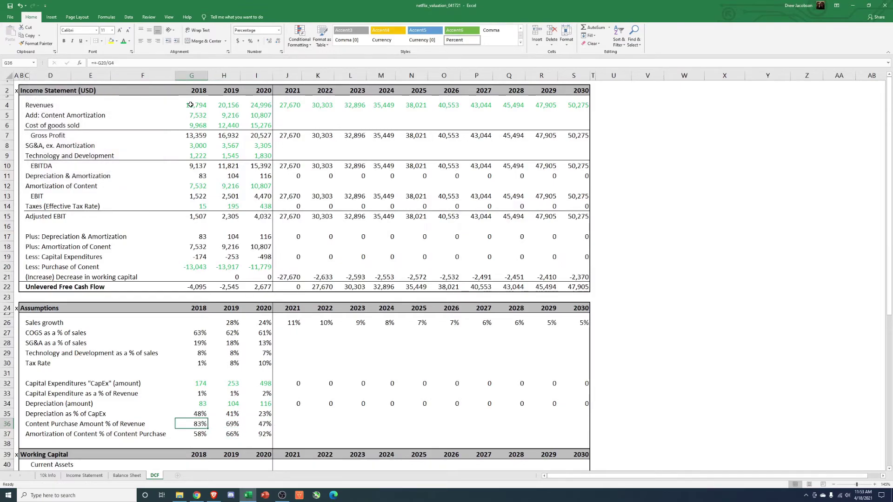
Move the Perpetuity Growth Method block and its WACC sensitivity table from L45:P62 to start at U2, beside the Income Statement
scroll(247, 335, down, 3)
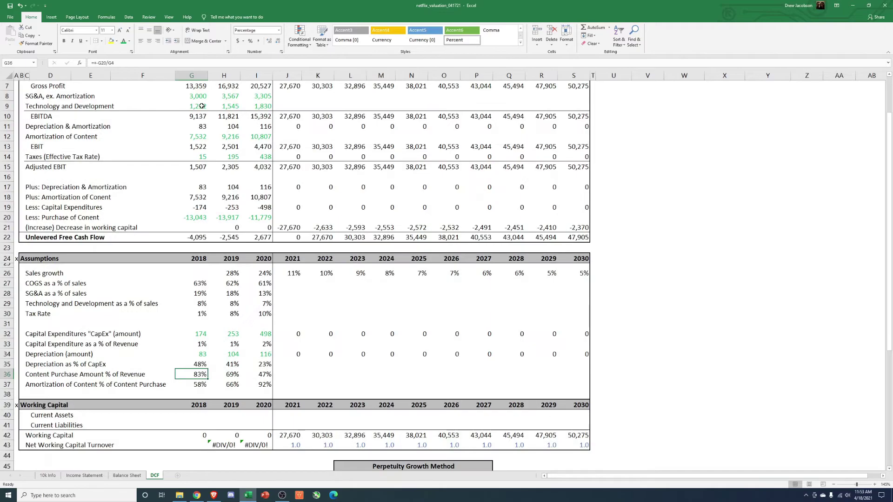
scroll(205, 383, up, 3)
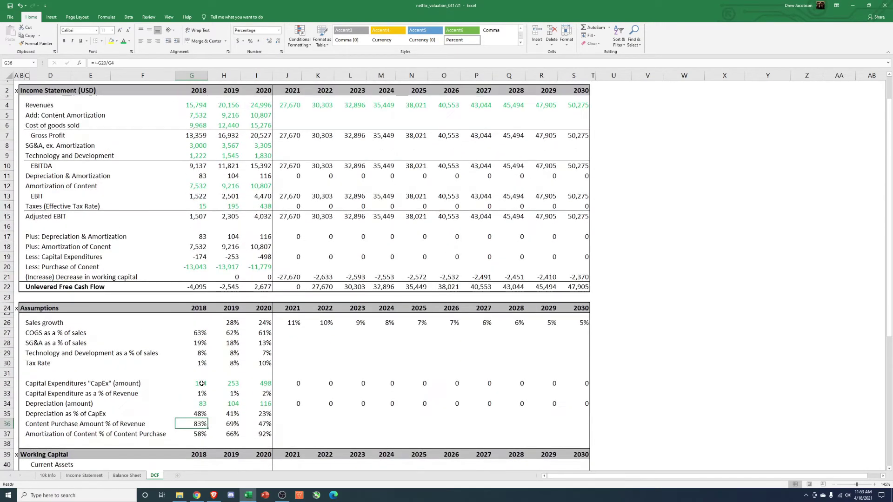
scroll(367, 277, down, 9)
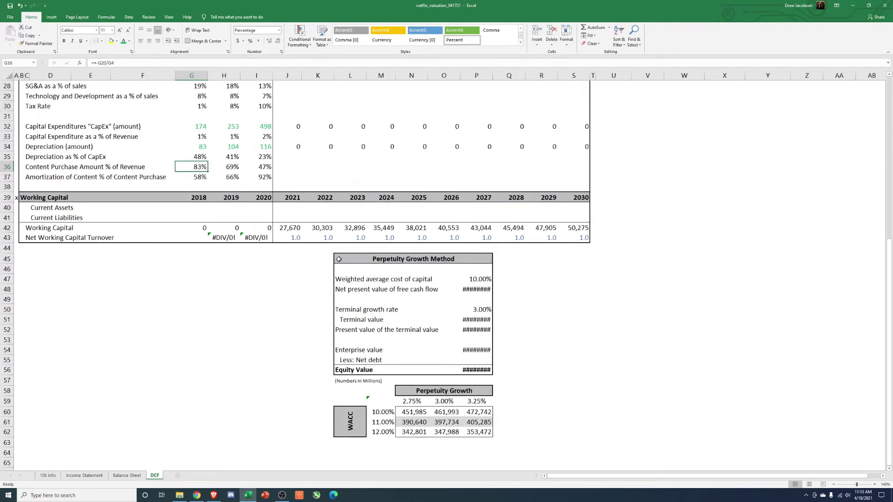
drag(351, 259, 488, 436)
key(ctrl+c)
scroll(592, 405, up, 1)
scroll(592, 405, up, 8)
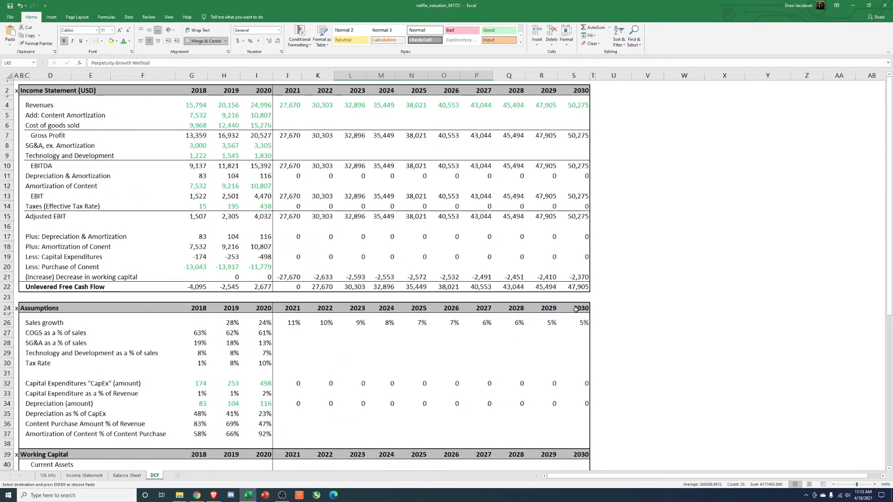
click(613, 90)
key(Return)
click(724, 300)
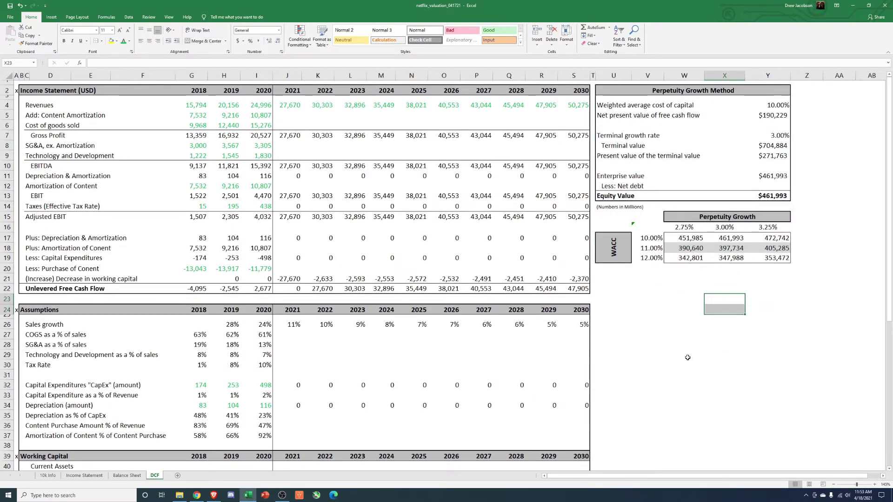
In Y12, calculate net debt from the Balance Sheet's 2020 figures as long-term debt E18 plus short-term debt E16 minus cash E4
click(774, 188)
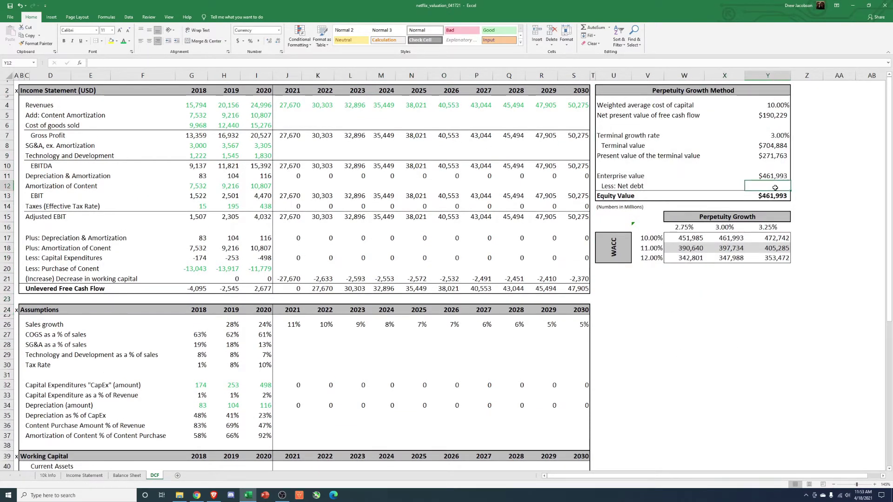
text(+)
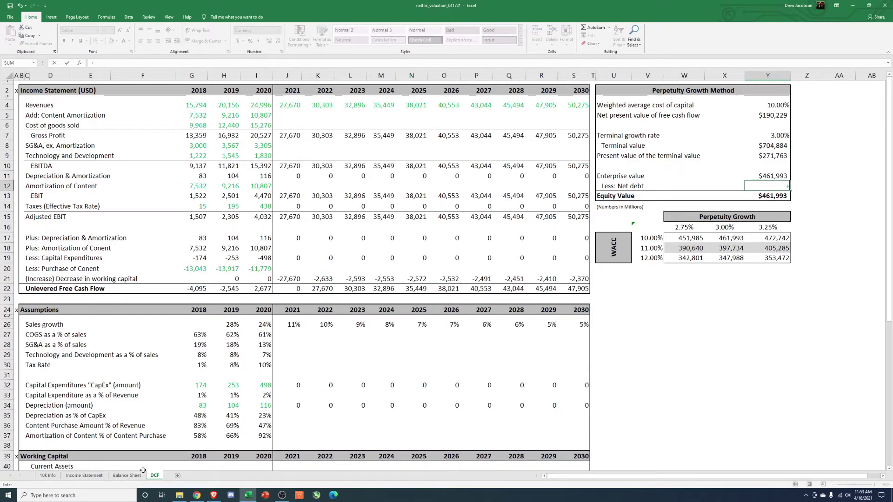
click(129, 475)
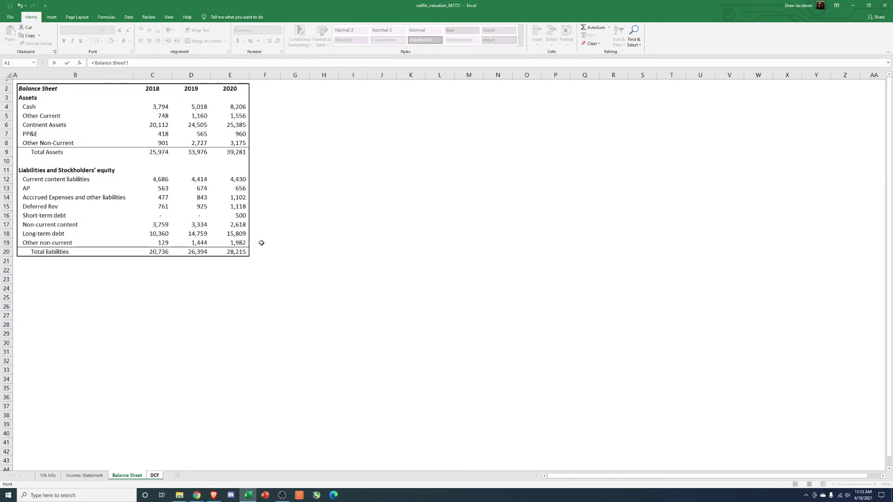
click(232, 234)
text(+)
click(243, 215)
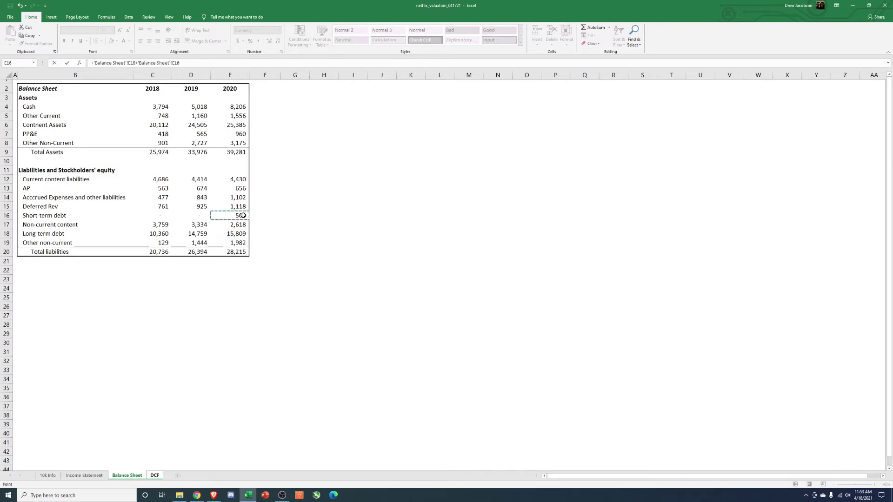
text(-)
click(234, 107)
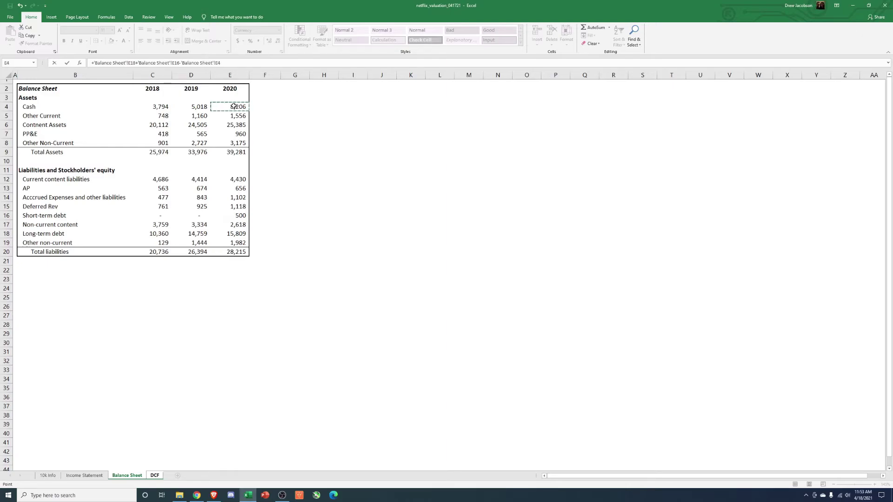
key(Return)
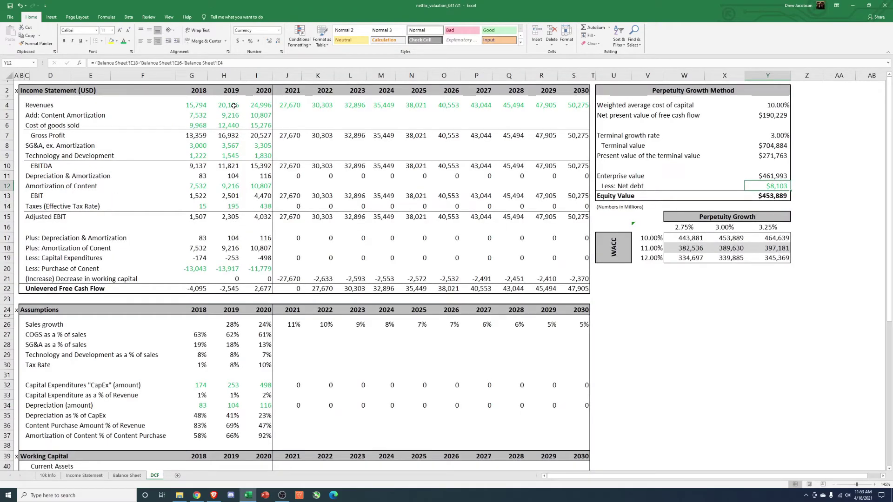
Examine the enterprise value, net debt and equity value cells in Y11:Y13 and the empty 2021–2030 forecast cells in rows 5–6 and 8–9
key(Down)
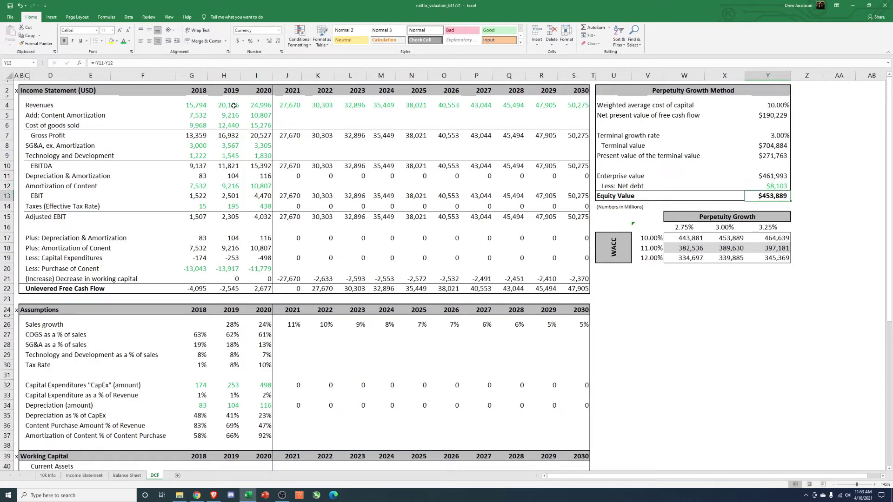
key(Up)
key(Up)
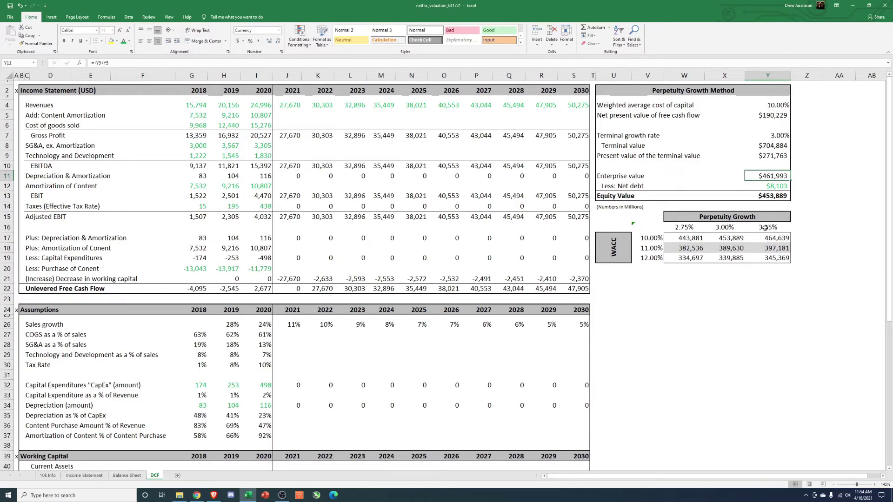
key(Down)
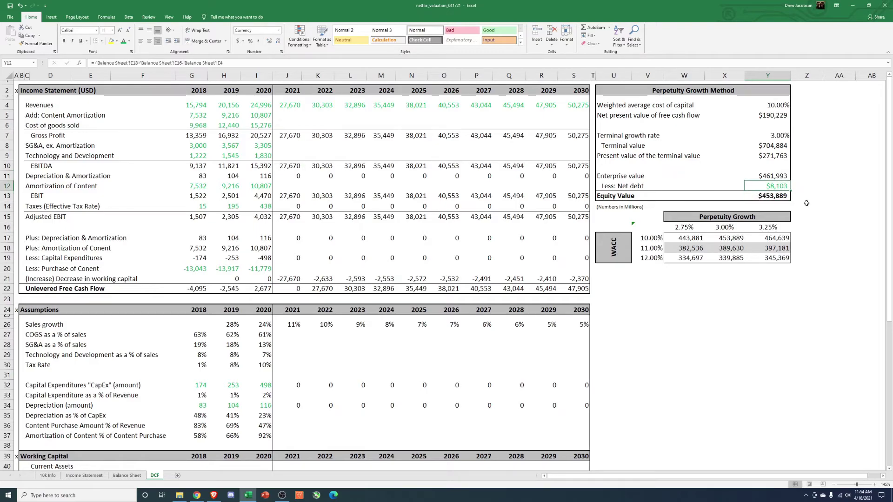
key(Up)
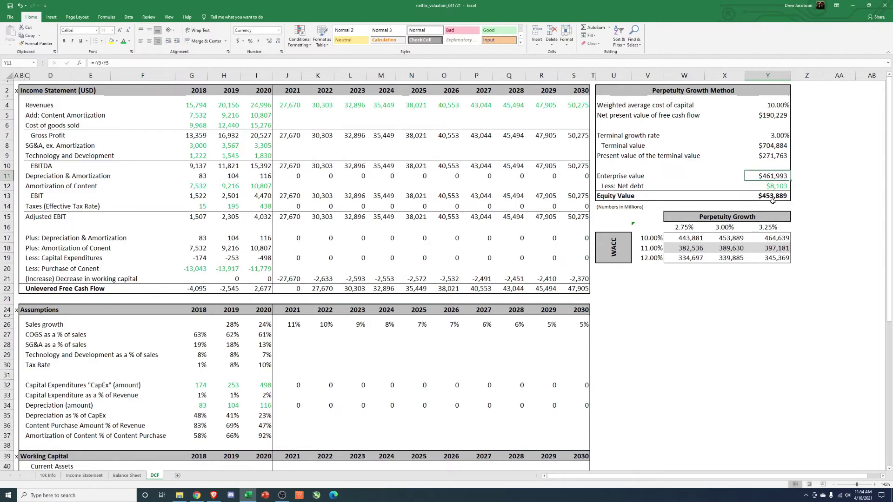
click(600, 176)
click(757, 179)
click(777, 186)
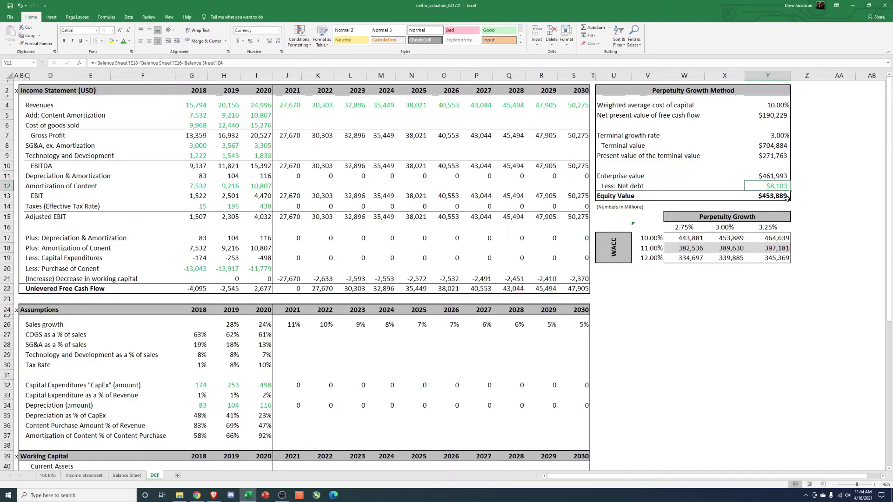
click(786, 197)
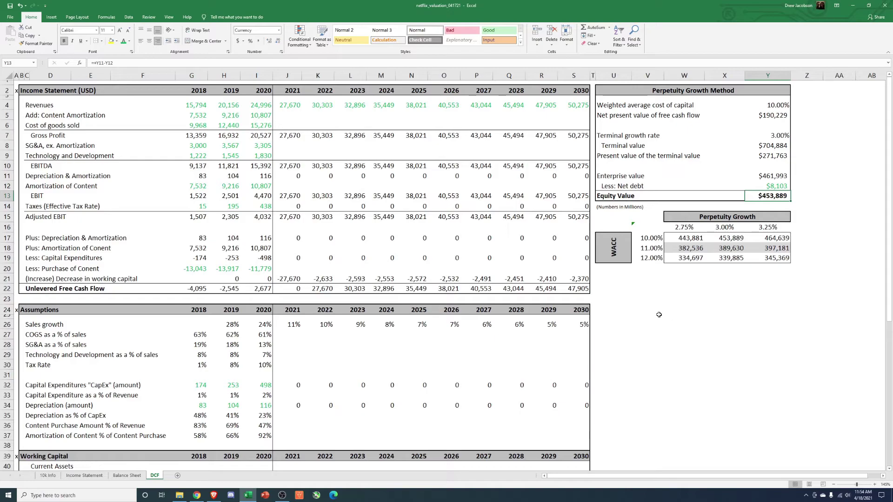
drag(610, 197, 771, 197)
drag(290, 115, 582, 125)
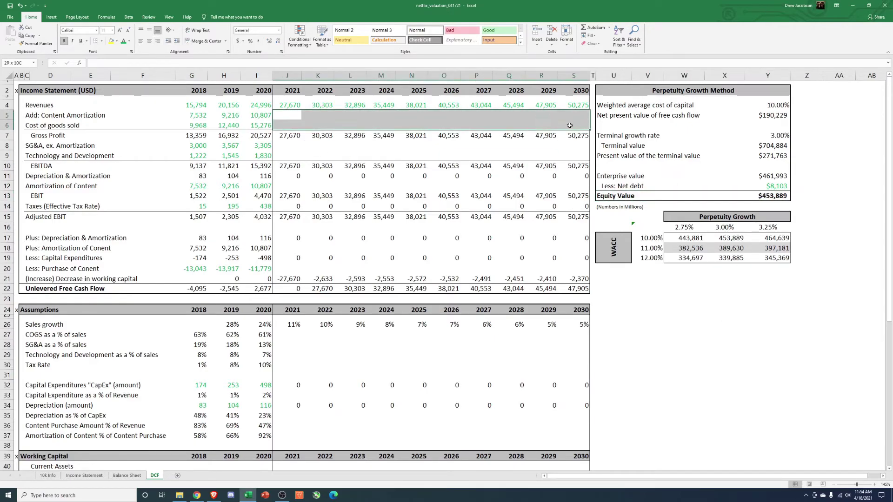
drag(281, 146, 584, 154)
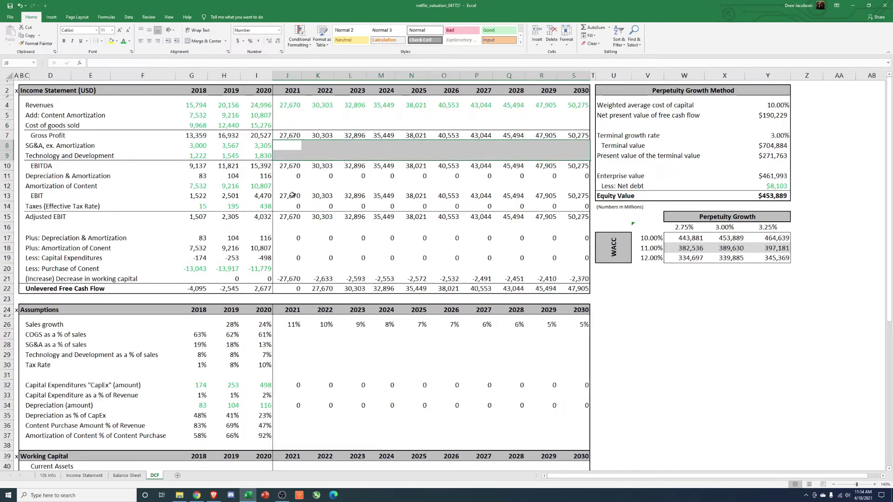
In G40, link 2018 current assets to Other Current in cell C5 of the Balance Sheet
scroll(292, 194, down, 3)
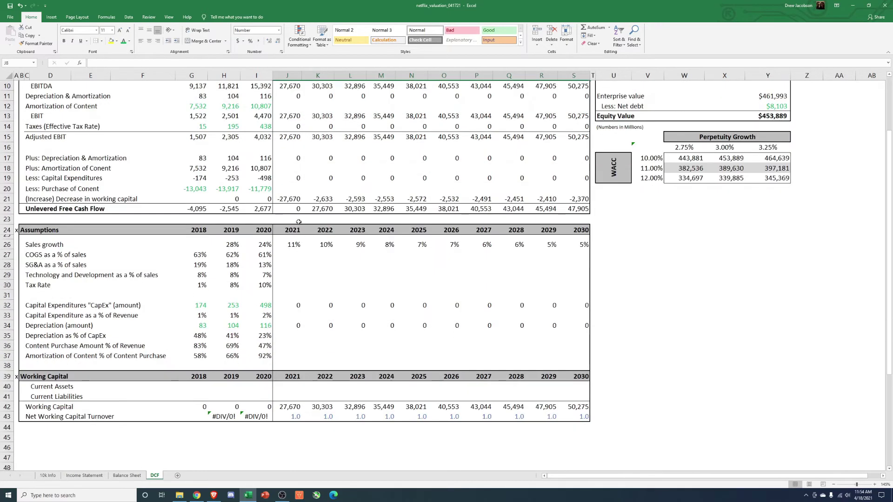
click(195, 387)
text(+)
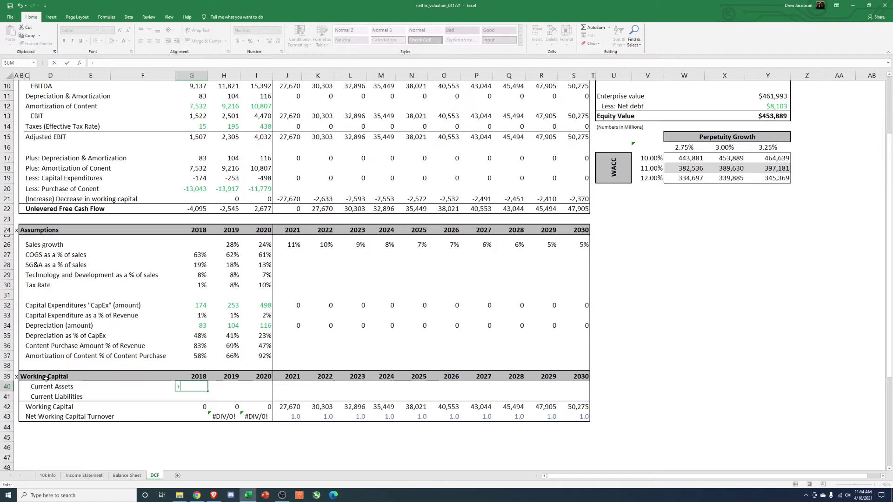
click(127, 475)
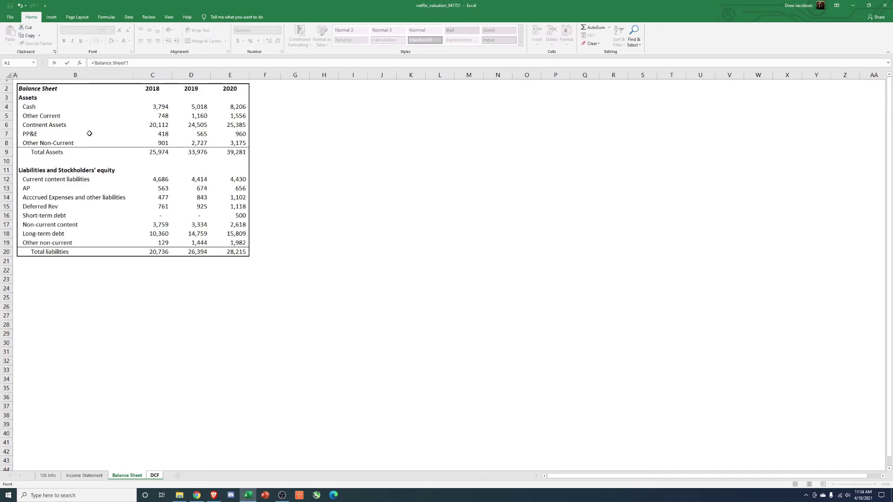
click(157, 115)
key(Return)
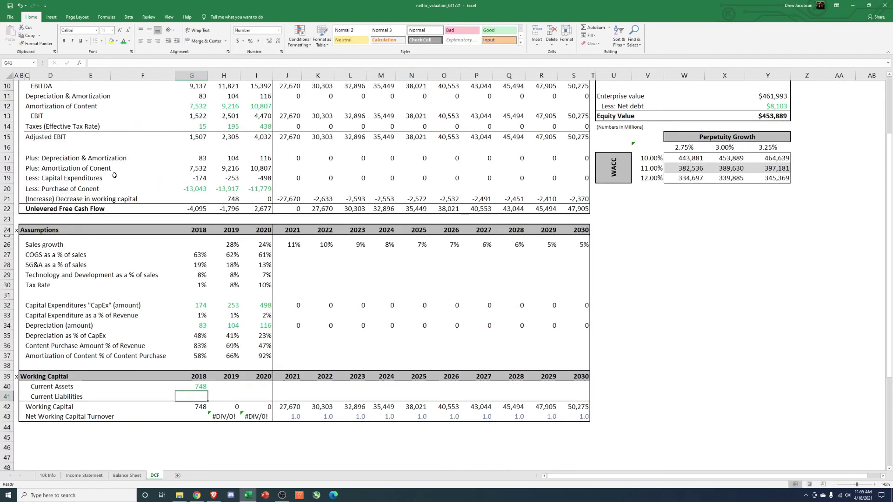
Copy the G40 current assets link across to H40:I40 for 2019 and 2020
key(Up)
key(shift+Right)
key(shift+Right)
key(alt+h)
key(v)
key(p)
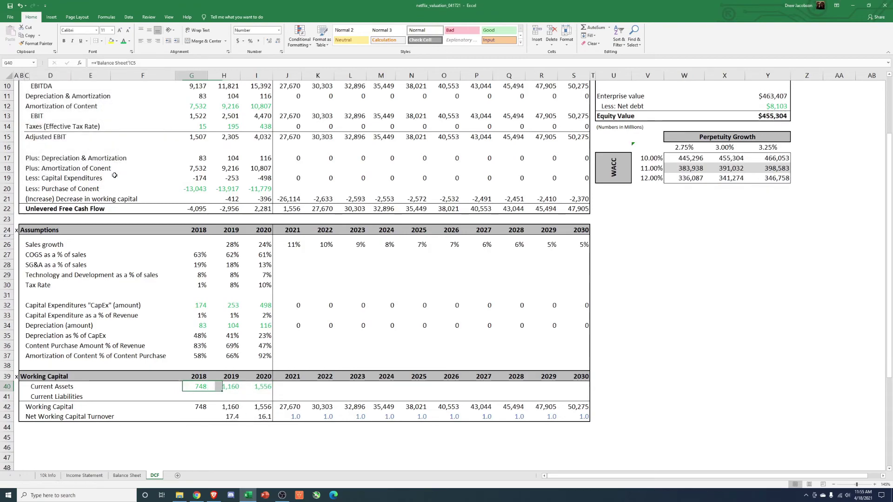
In G41, calculate 2018 current liabilities from the Balance Sheet as AP C13 plus accrued expenses and other liabilities C14
key(Down)
text(+)
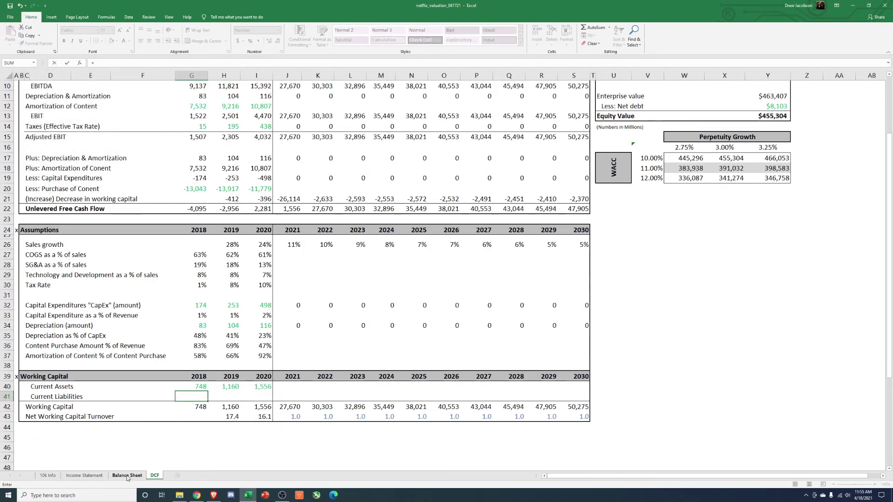
click(127, 475)
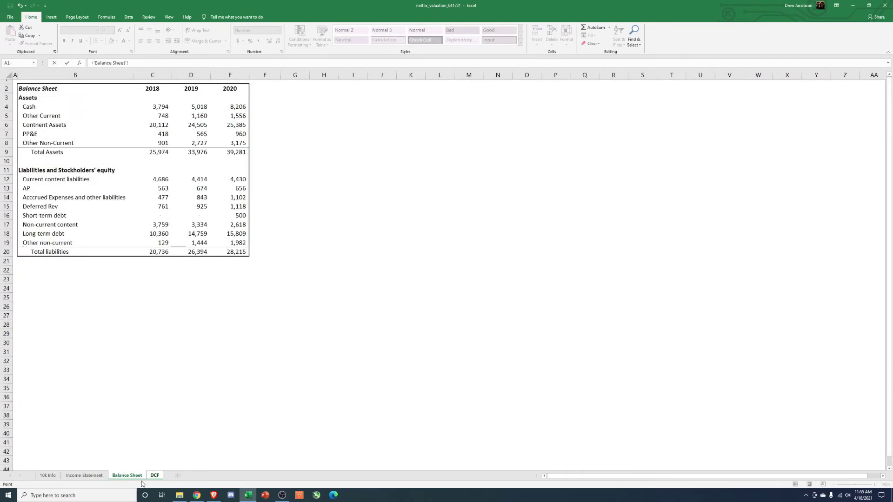
click(154, 188)
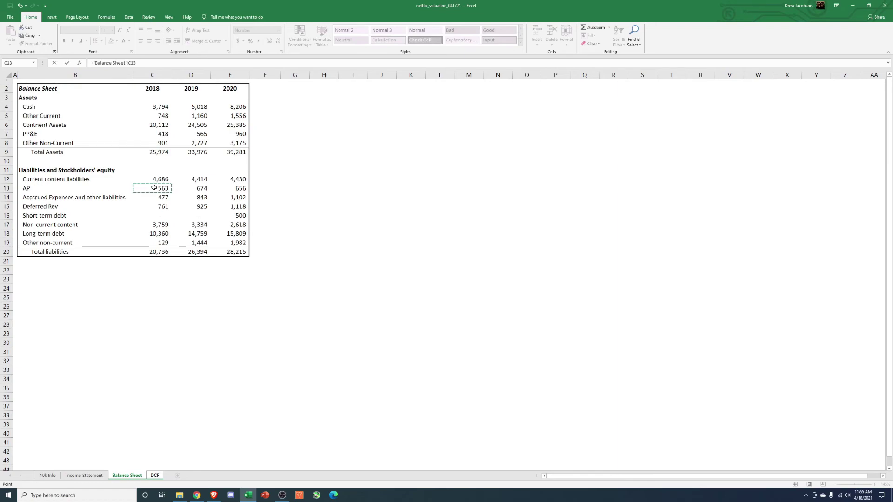
text(+)
click(163, 197)
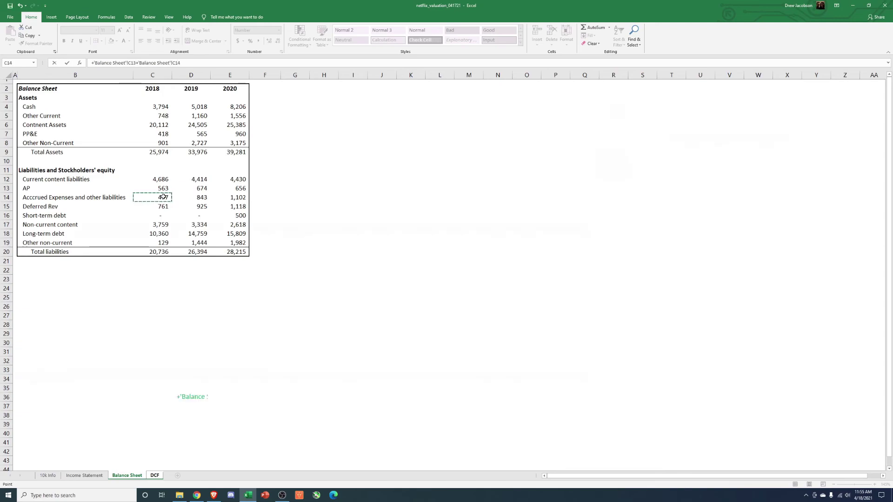
key(Return)
Copy the G41 current liabilities formula to H41:I41 for 2019 and 2020
key(Up)
key(ctrl+c)
key(Right)
key(shift+Right)
key(ctrl+v)
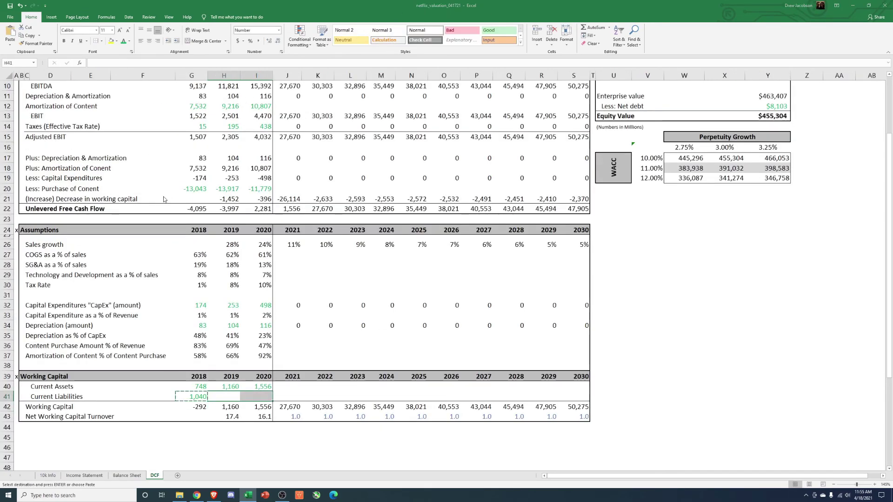
key(Escape)
key(Left)
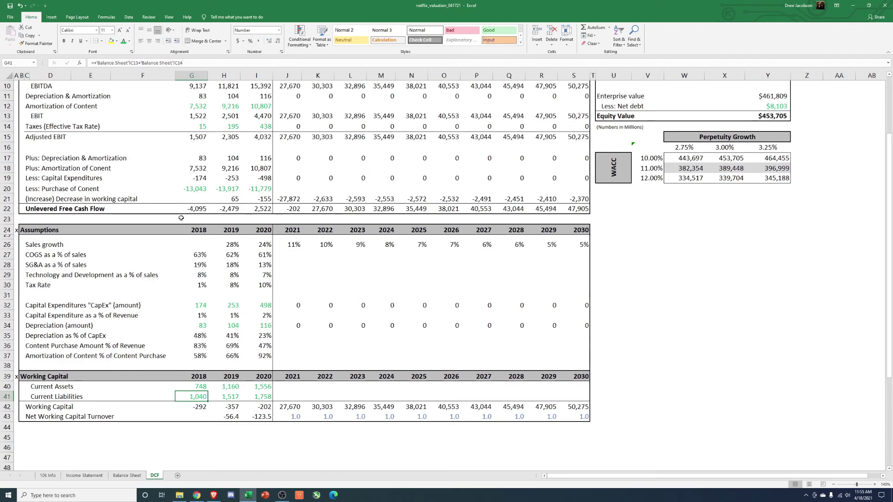
Review the 2019–2020 working capital changes in row 21, their current asset and liability inputs, and the content purchase assumption row
drag(257, 199, 232, 199)
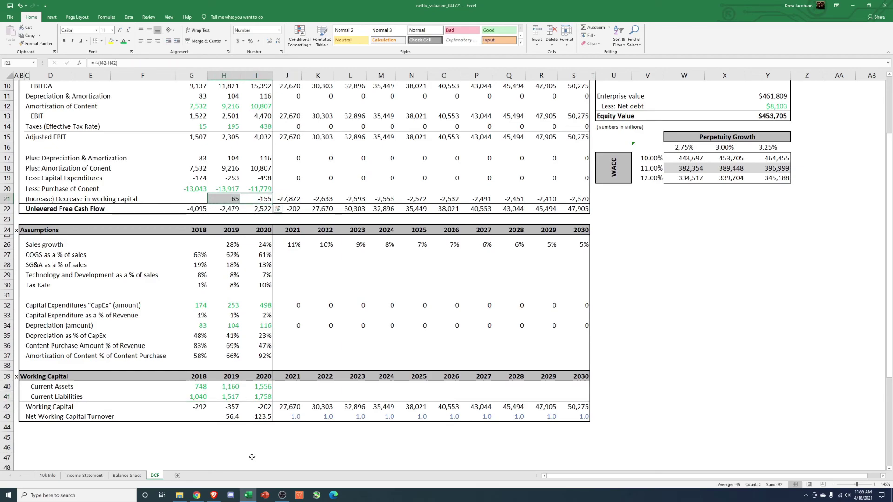
drag(214, 386, 260, 396)
click(224, 428)
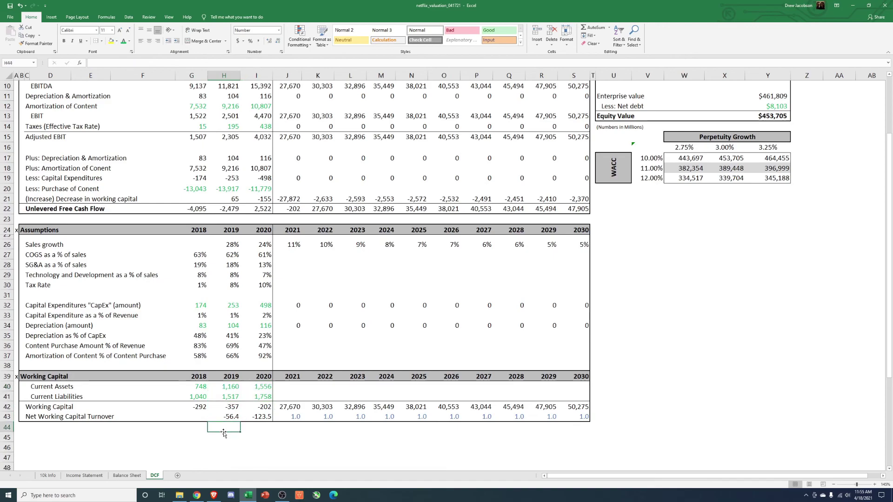
scroll(221, 426, up, 3)
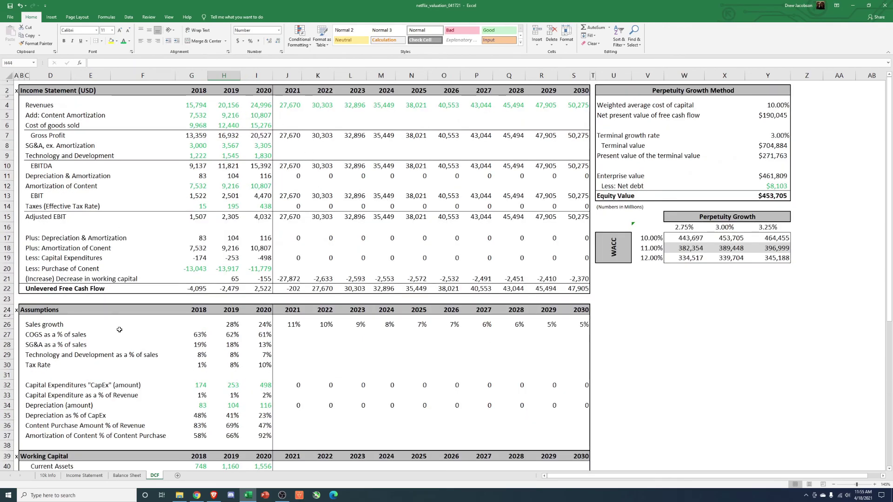
scroll(279, 375, down, 3)
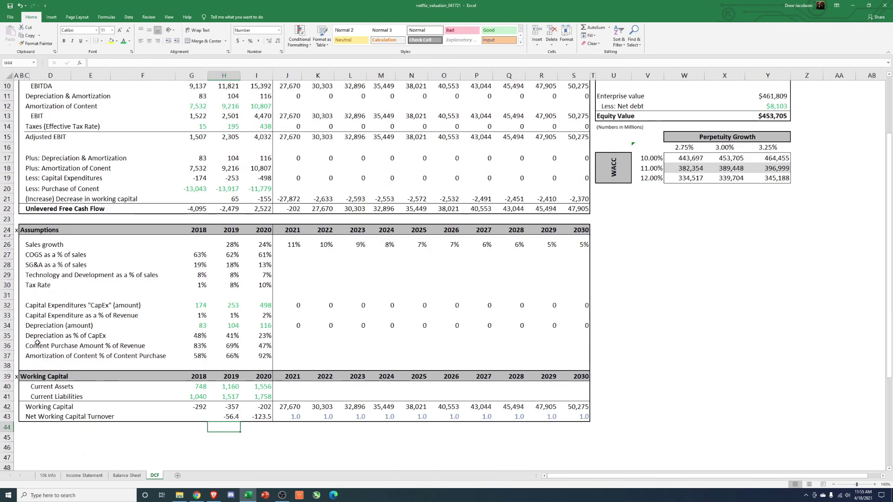
click(41, 346)
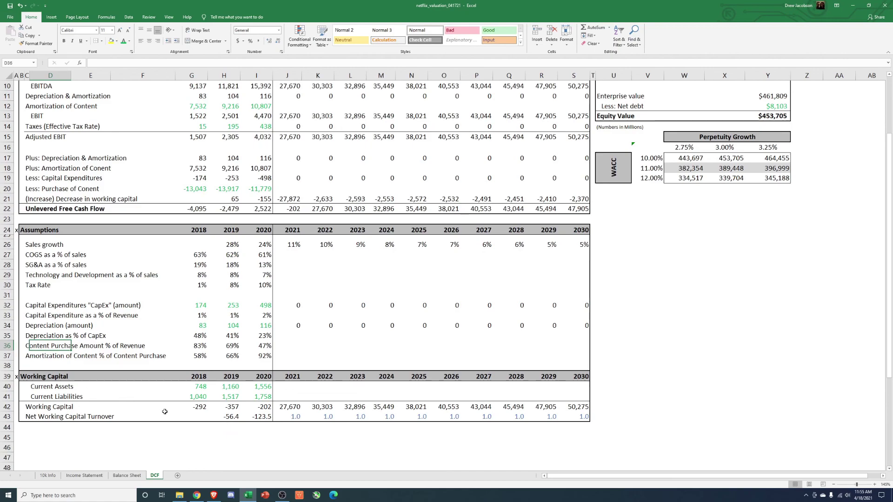
scroll(165, 412, up, 2)
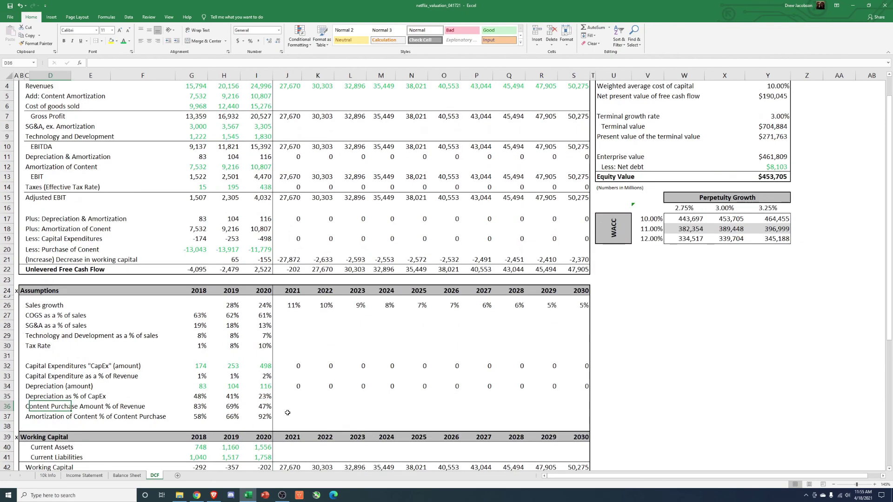